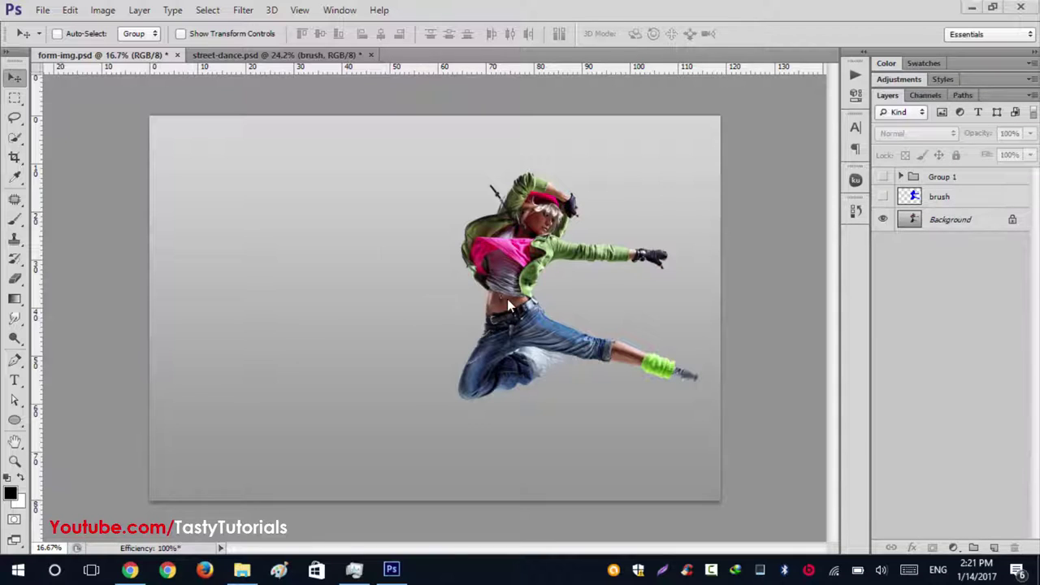
# Step: Make the brush layer and Group 1 visible above the dancer photo
pyautogui.scroll(1, 531, 228)
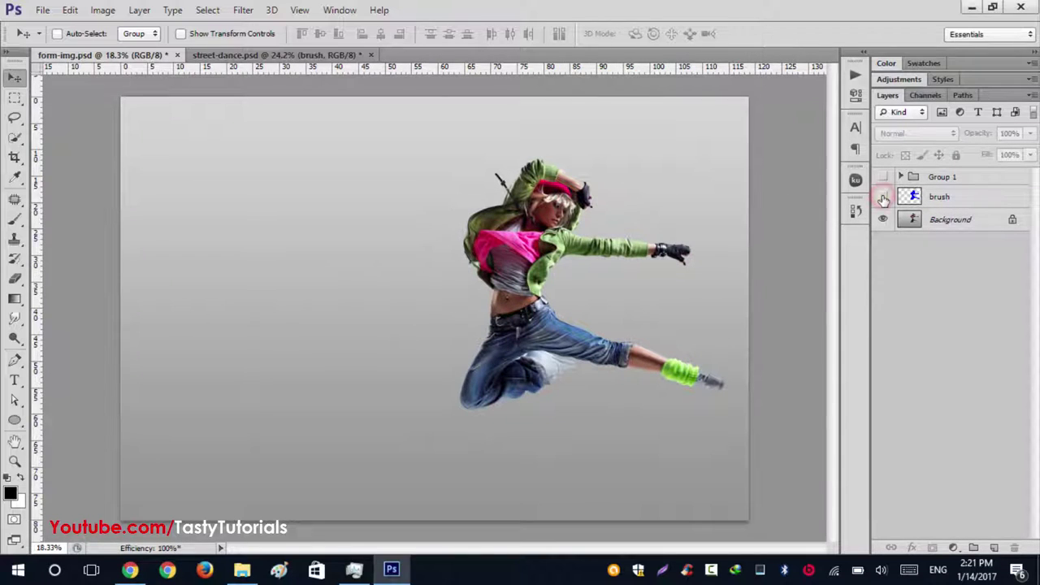
pyautogui.click(883, 197)
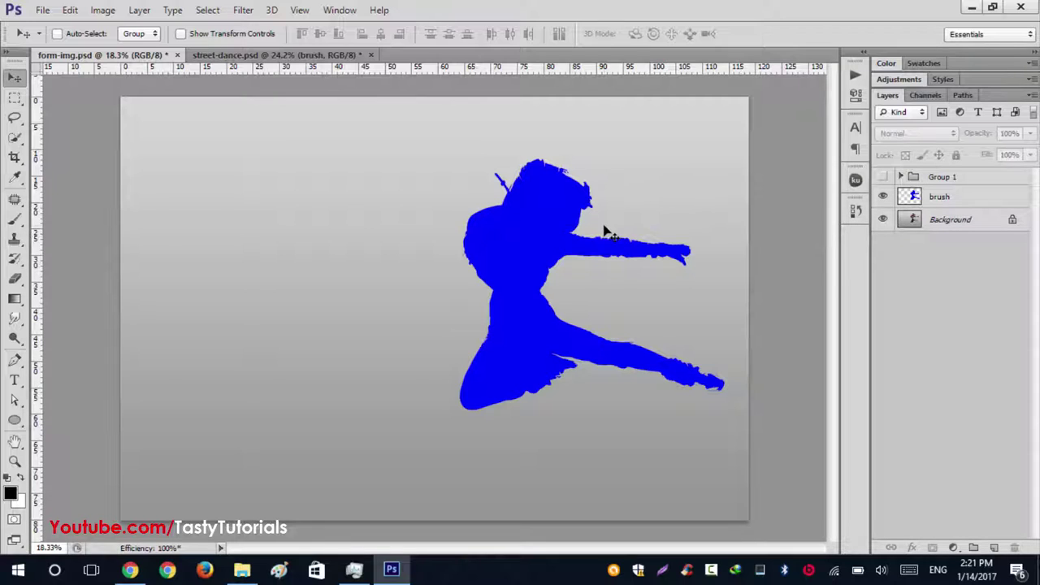
pyautogui.click(883, 178)
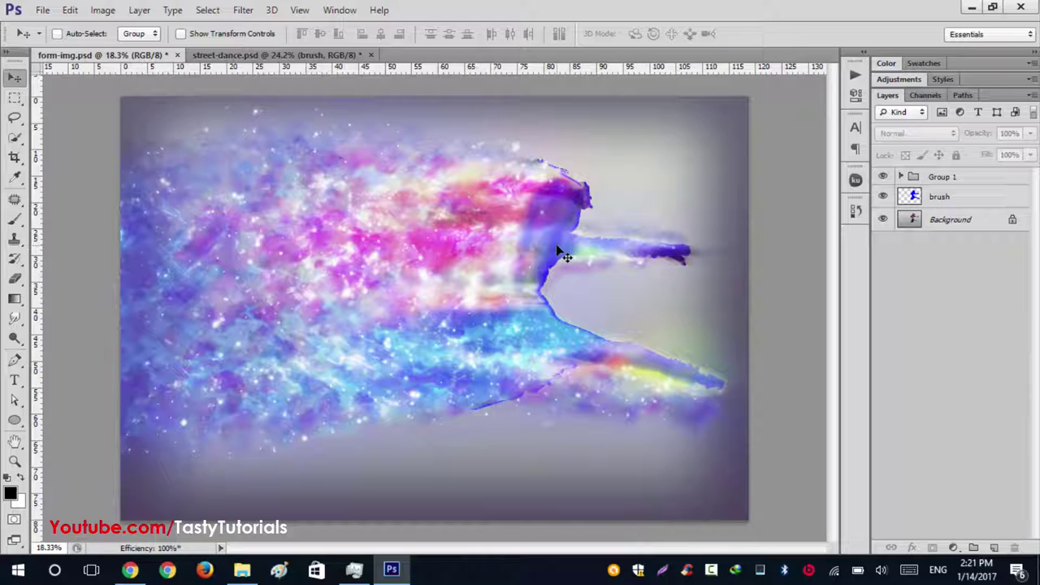
pyautogui.scroll(2, 553, 260)
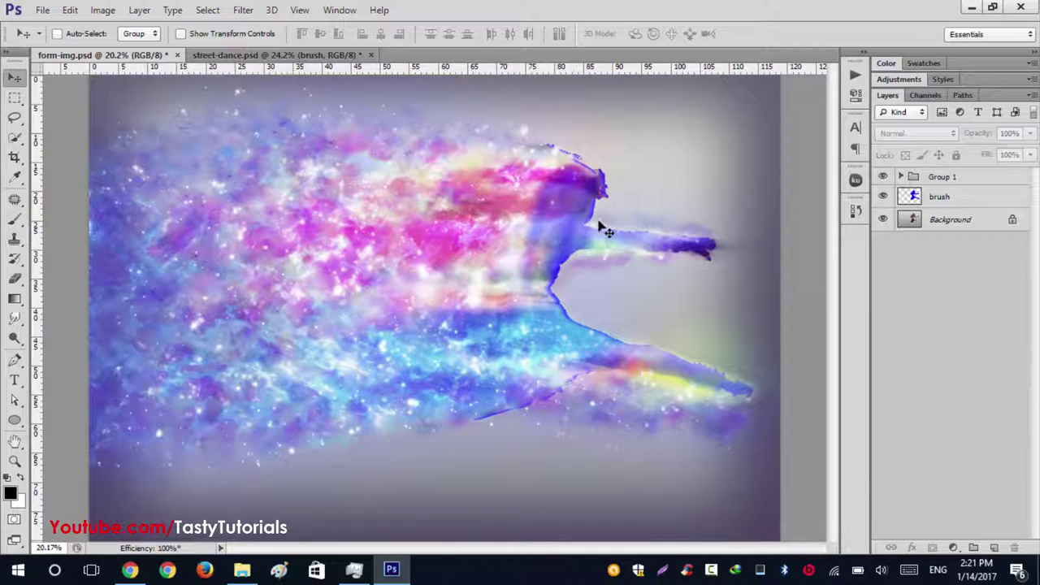
# Step: Expand Group 1 to show its contents and hide the brush layer
pyautogui.click(902, 177)
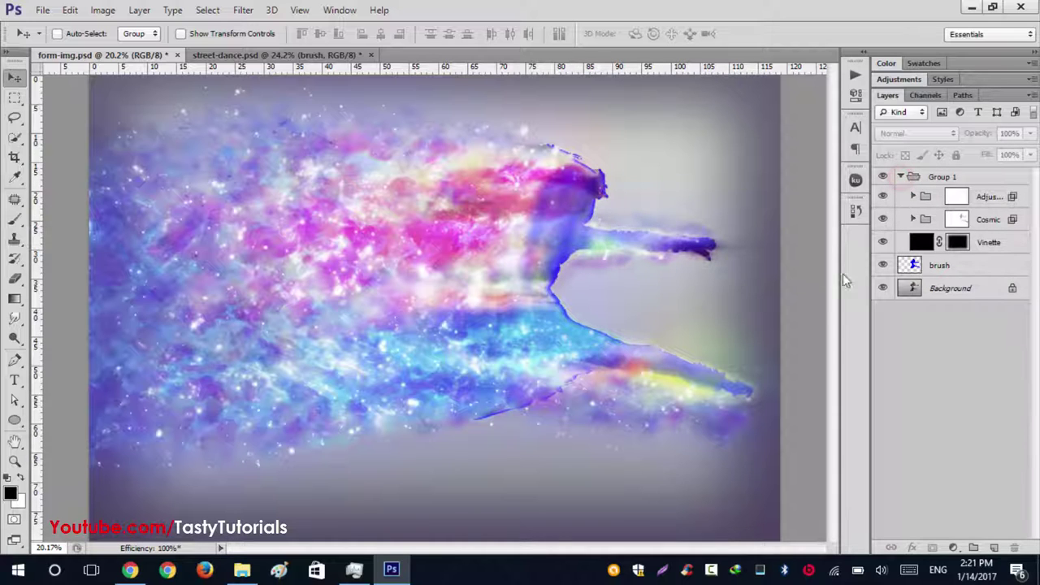
pyautogui.scroll(3, 548, 232)
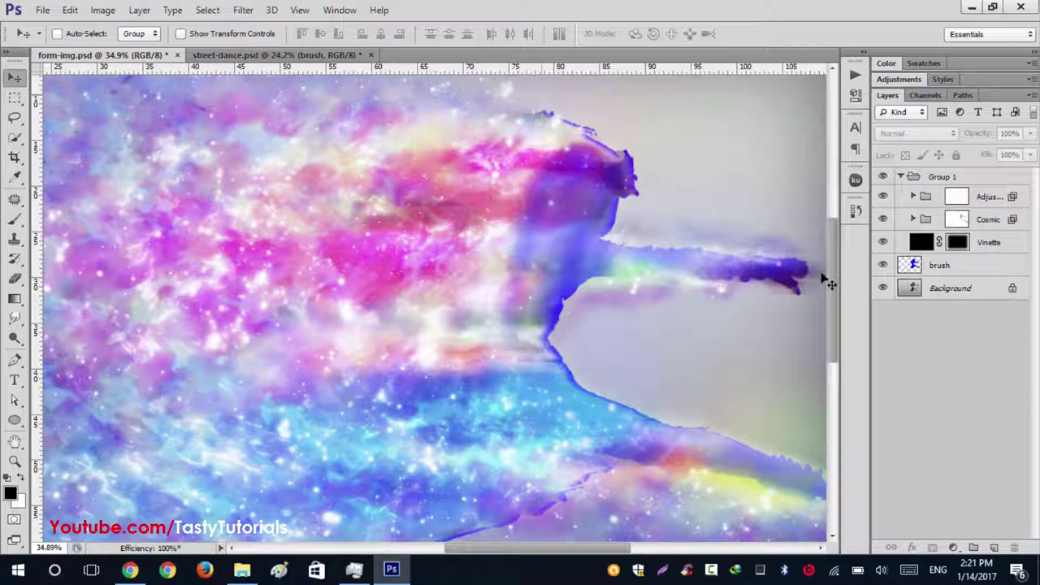
pyautogui.click(884, 265)
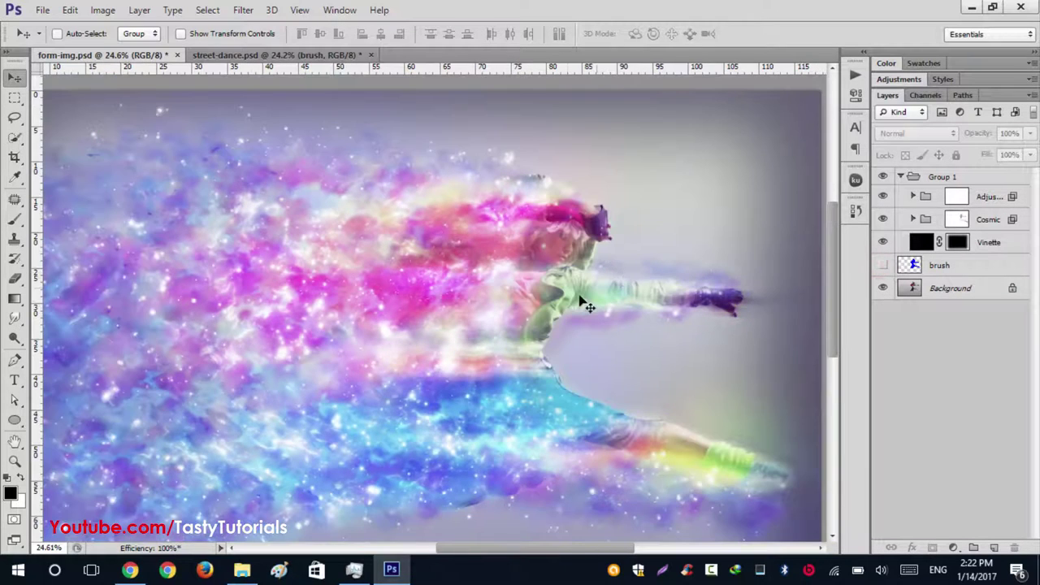
pyautogui.scroll(-2, 573, 309)
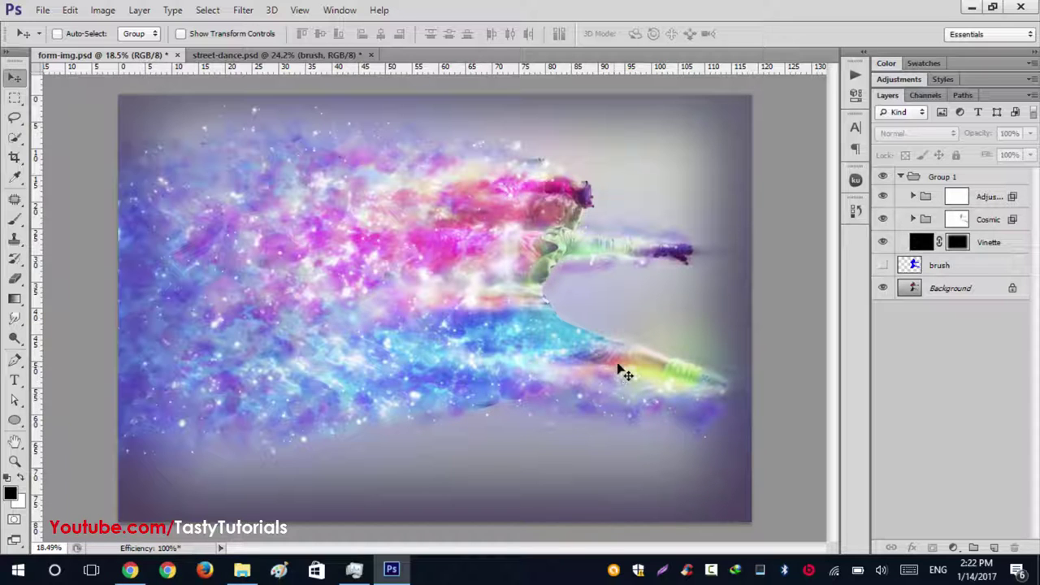
pyautogui.scroll(1, 582, 218)
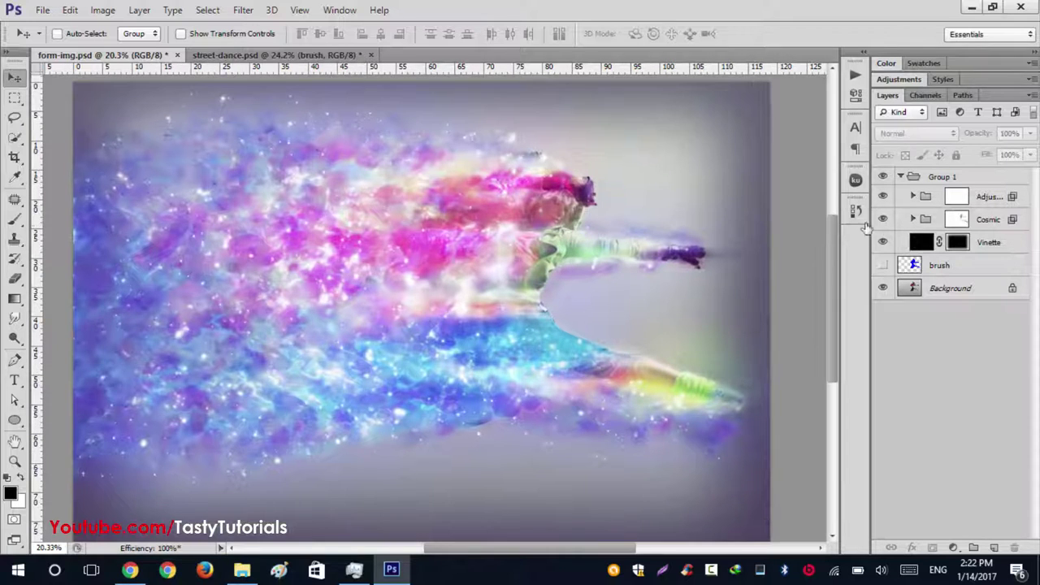
# Step: Expand the Cosmic group and collapse all of its subgroups, including Overall Glow
pyautogui.click(913, 221)
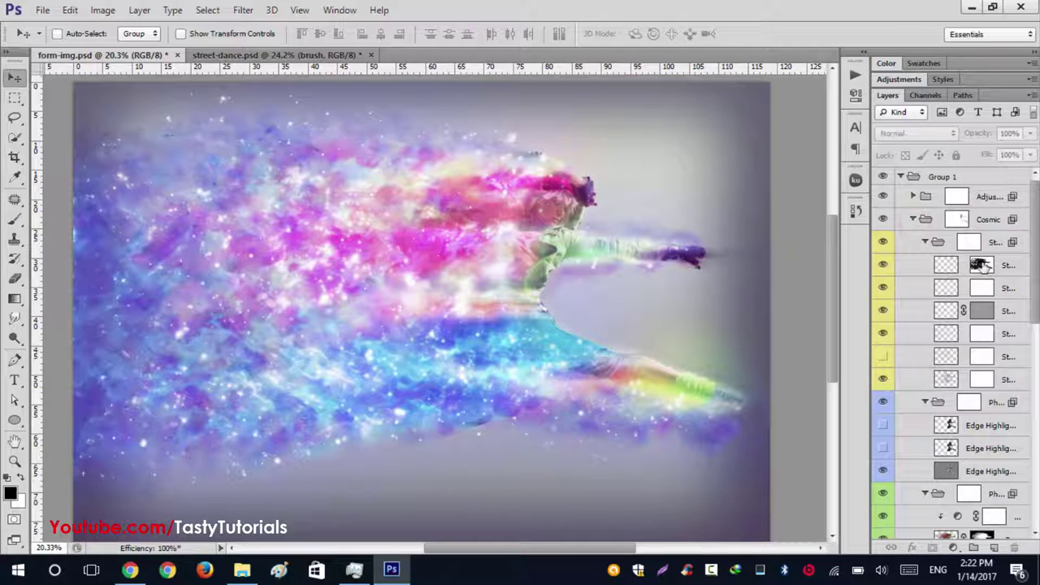
pyautogui.click(926, 244)
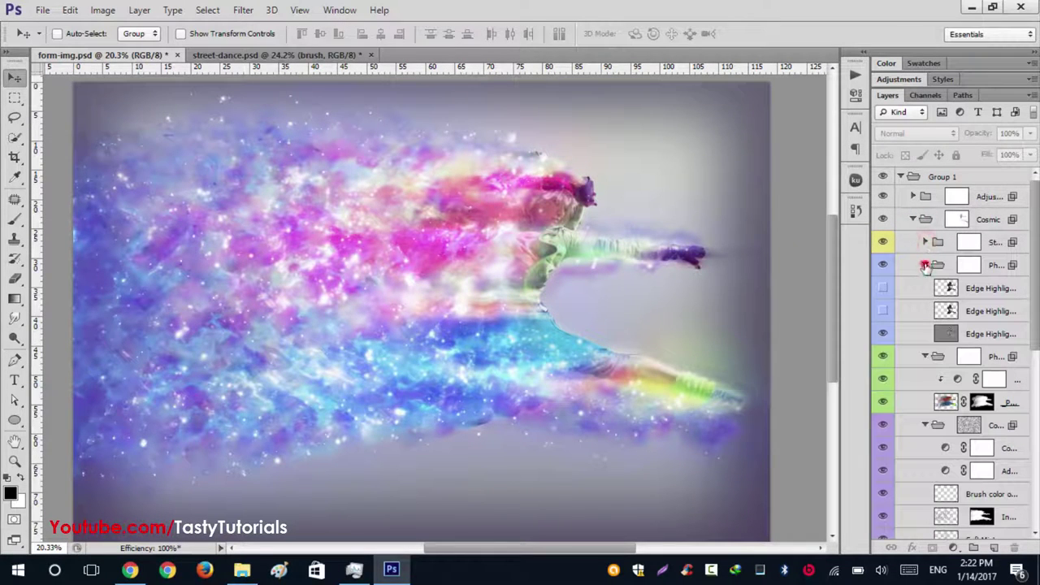
pyautogui.click(925, 266)
pyautogui.click(927, 288)
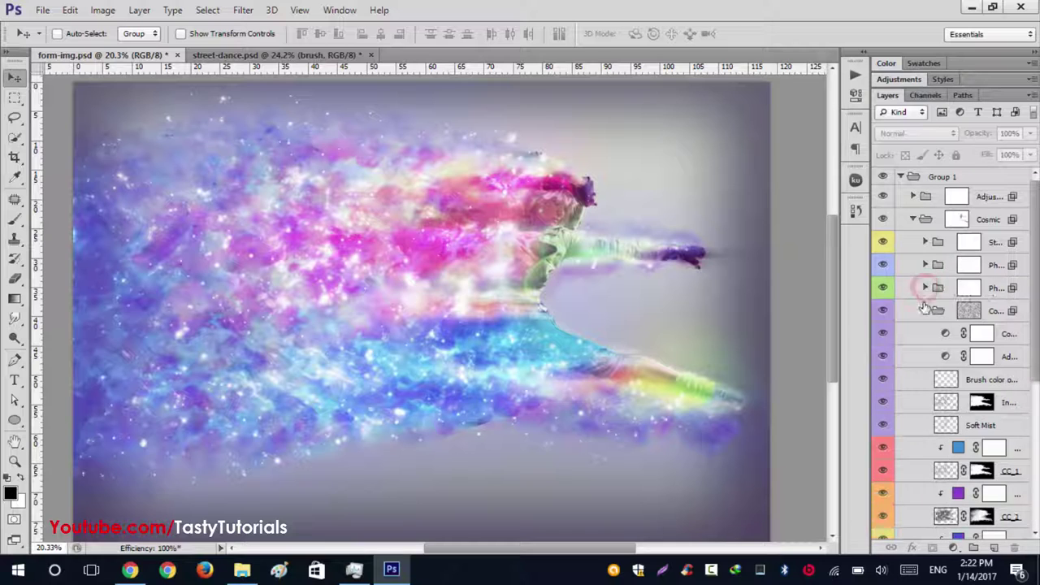
pyautogui.click(925, 310)
pyautogui.click(914, 222)
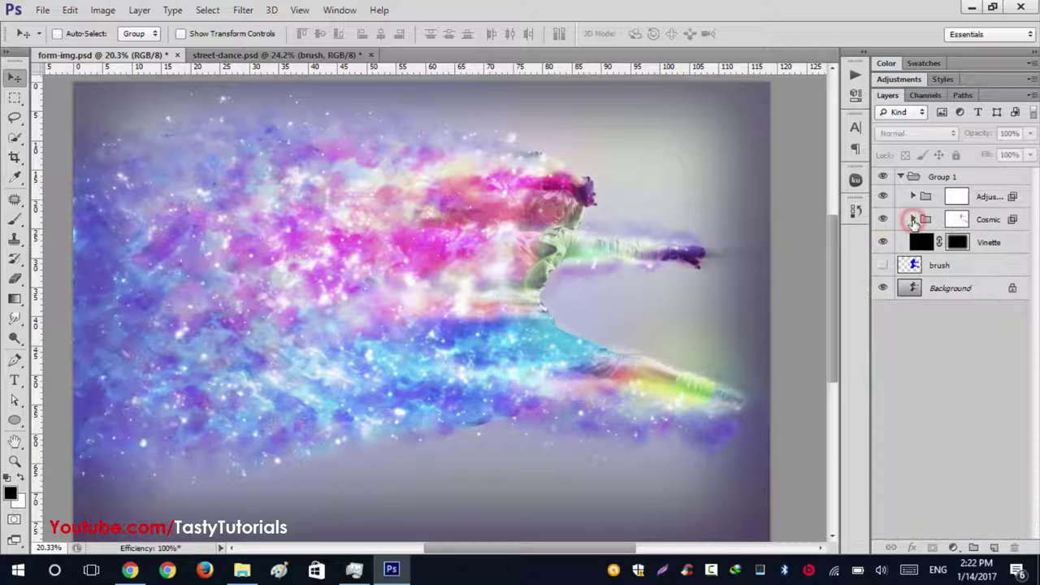
pyautogui.click(913, 220)
pyautogui.click(927, 333)
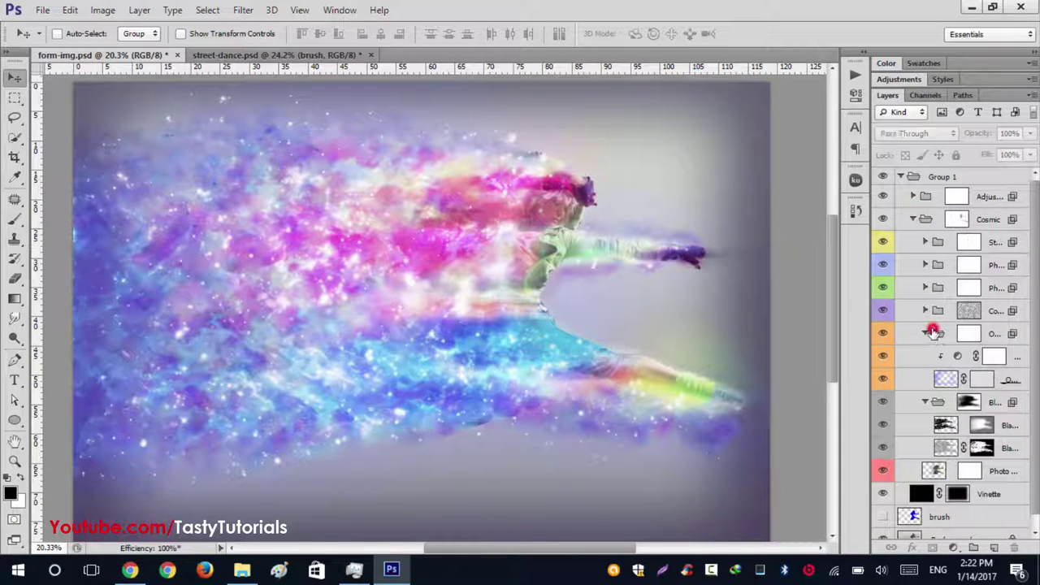
pyautogui.click(925, 356)
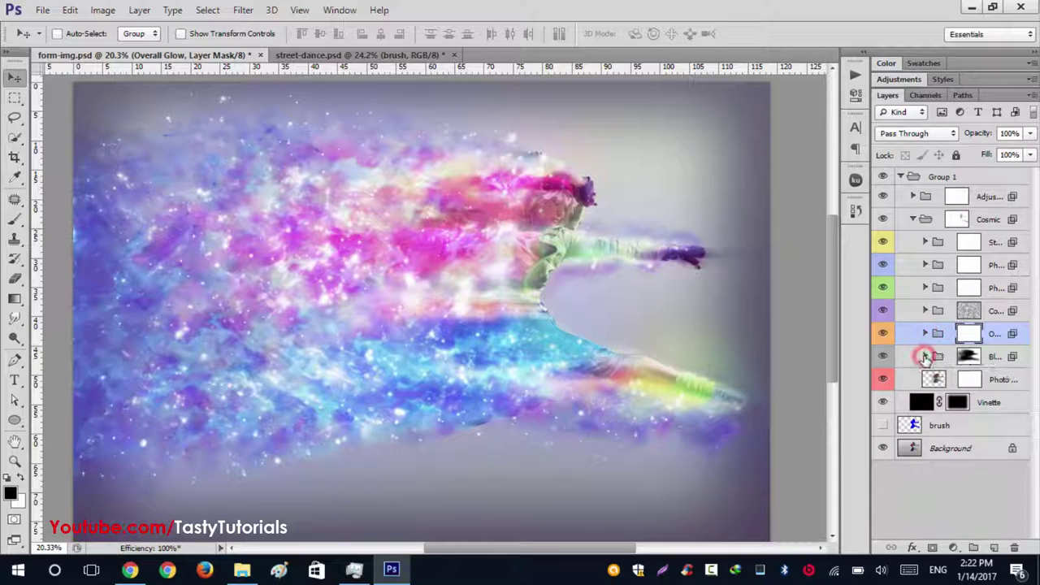
# Step: Hide and reshow in turn the group below Overall Glow, the red-labelled Photo layer and the Vinette layer to compare their effects
pyautogui.click(882, 356)
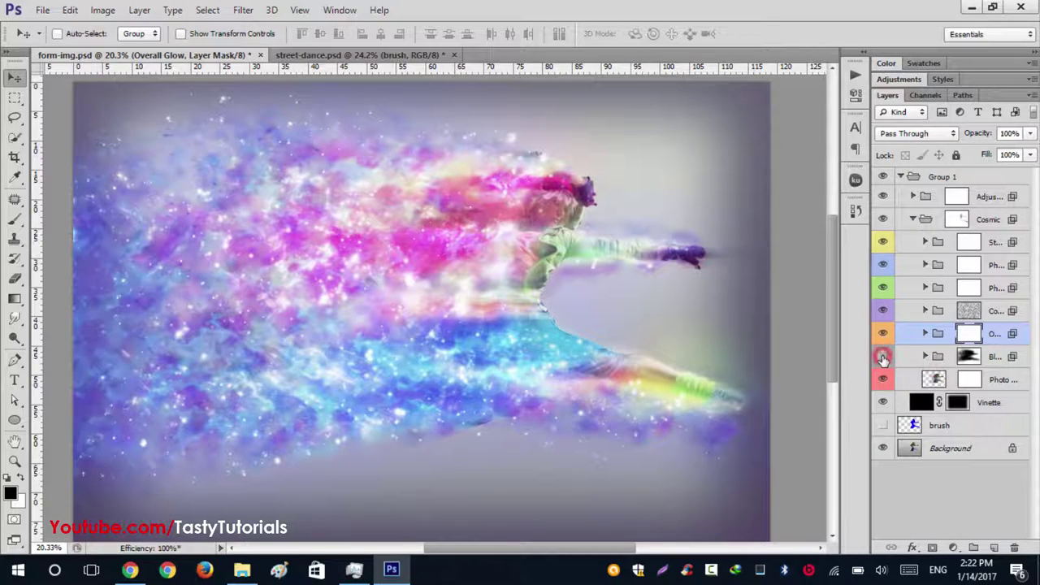
pyautogui.click(883, 356)
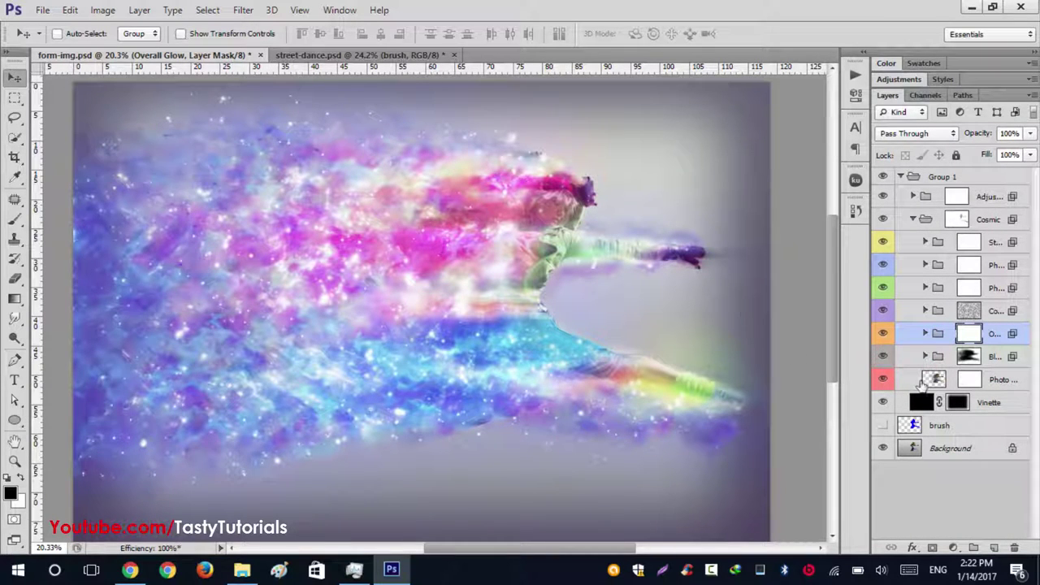
pyautogui.click(883, 379)
pyautogui.click(883, 379)
pyautogui.click(883, 403)
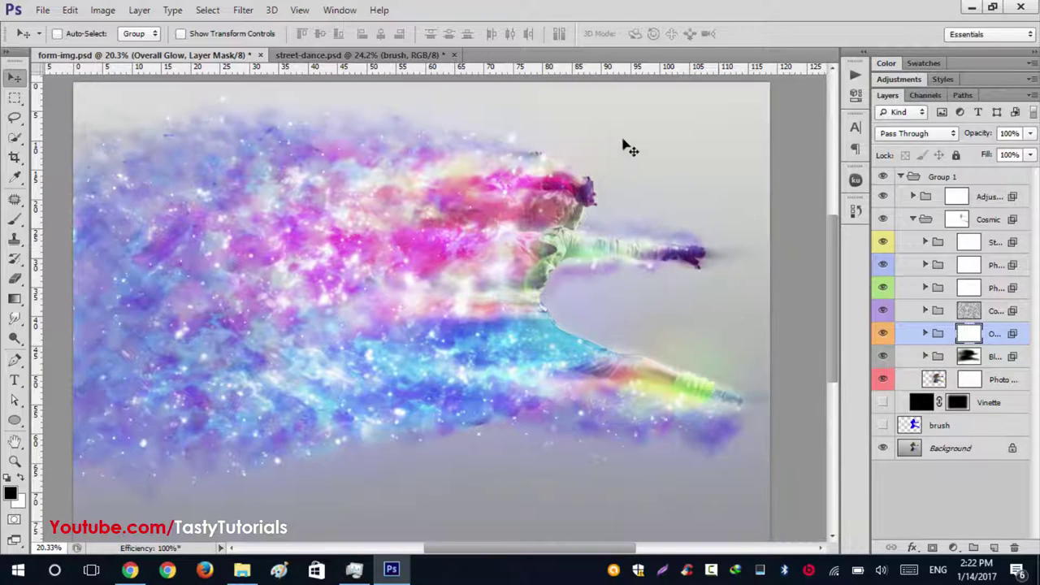
pyautogui.click(879, 403)
# Step: Toggle the Overall Glow group's visibility repeatedly to compare the image with and without the glow
pyautogui.click(883, 335)
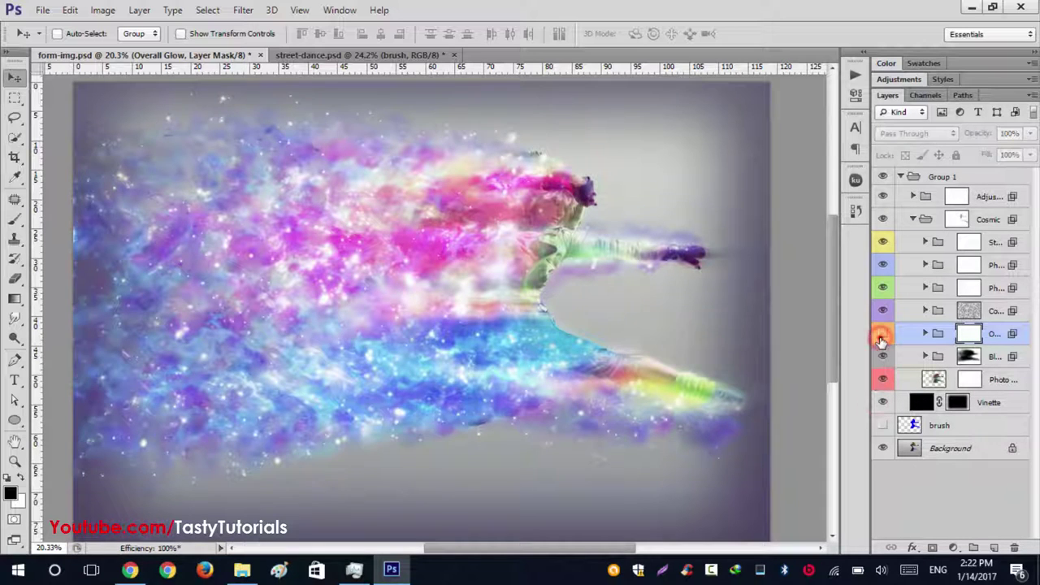
pyautogui.click(882, 335)
pyautogui.click(883, 335)
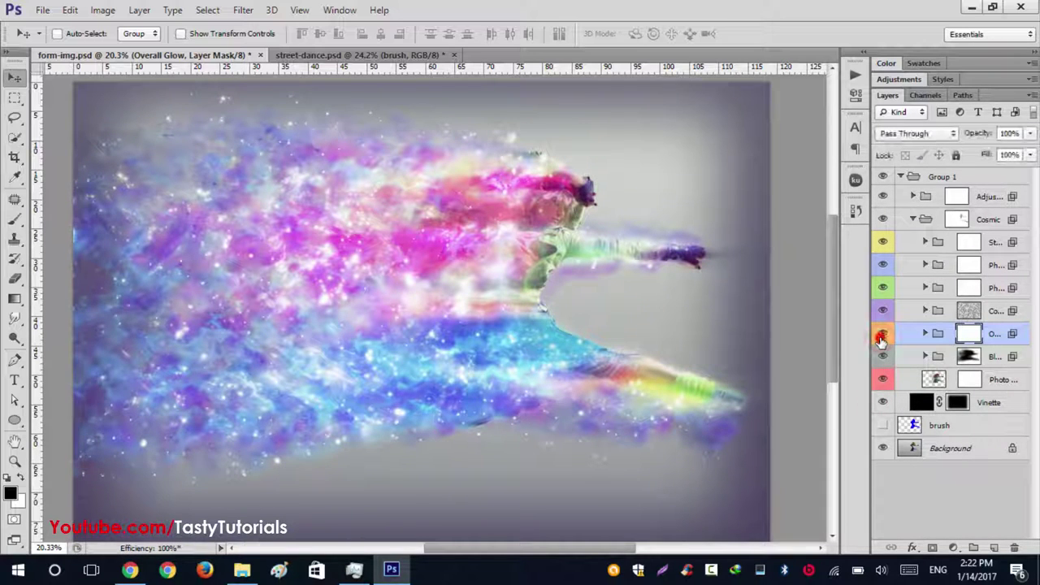
pyautogui.click(883, 335)
pyautogui.click(883, 335)
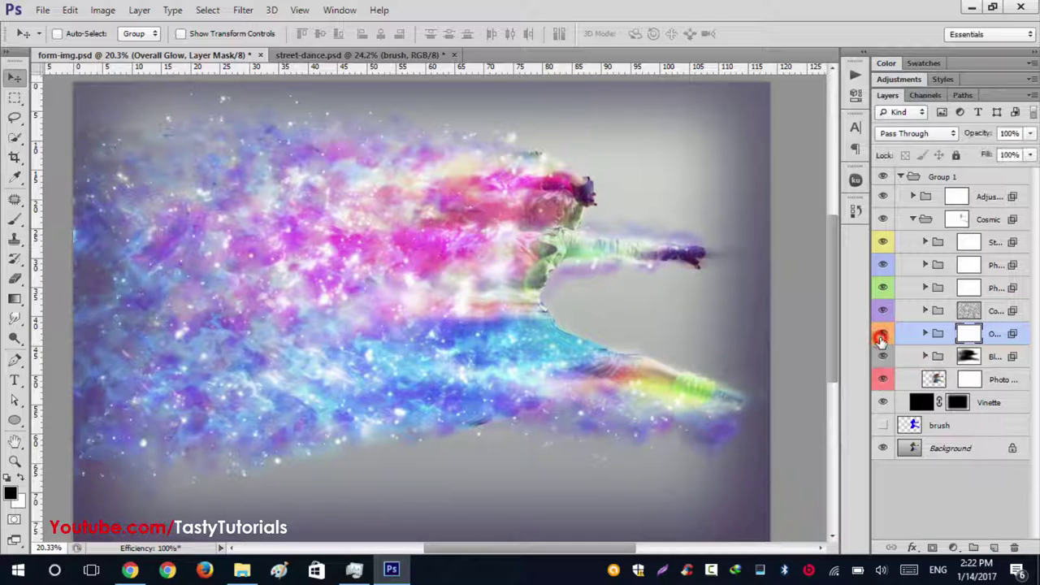
pyautogui.click(882, 335)
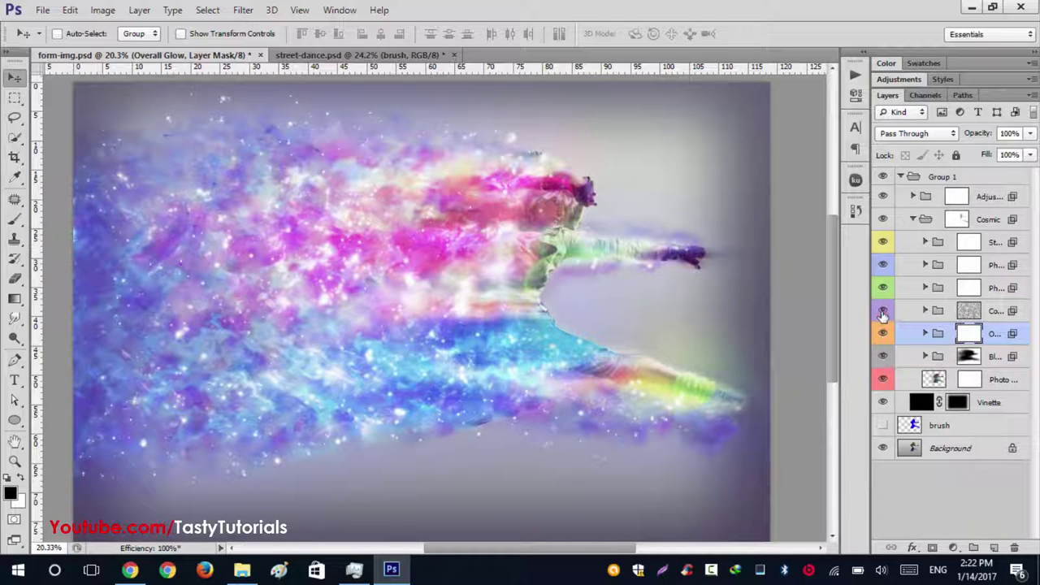
# Step: Toggle the purple-labelled group above Overall Glow off and on to examine its contribution to the effect
pyautogui.click(883, 312)
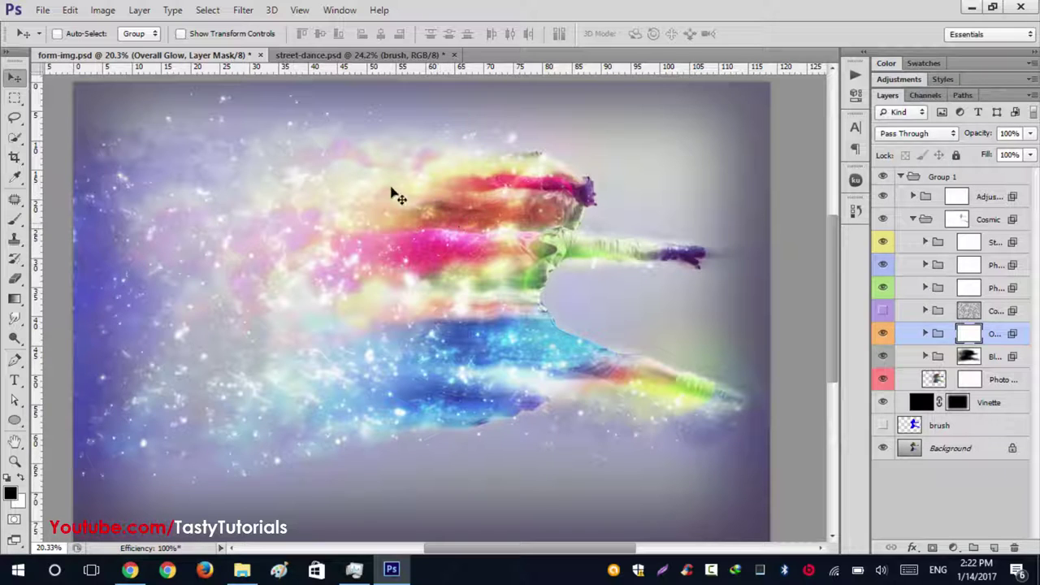
pyautogui.click(885, 311)
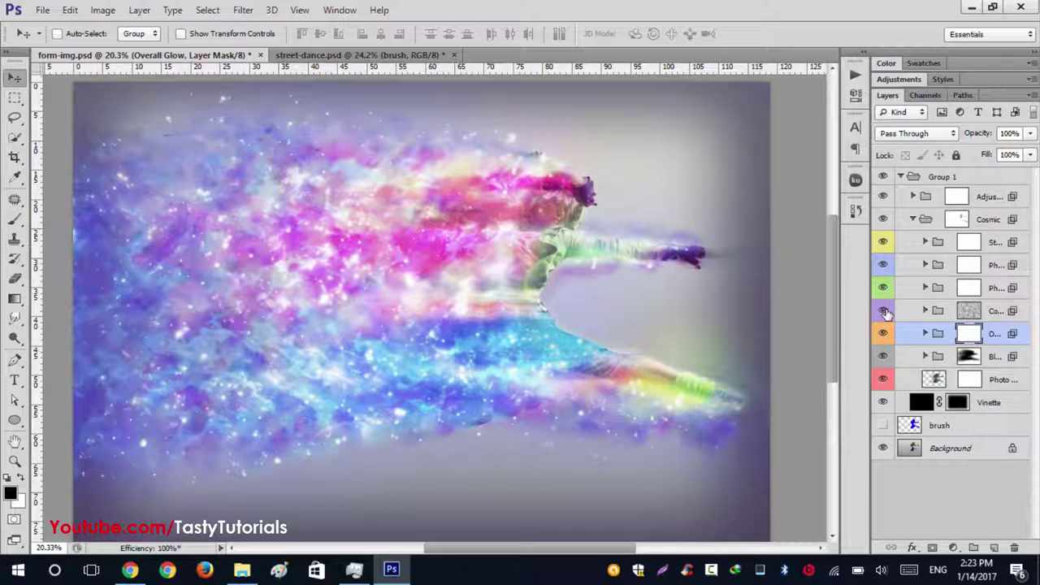
pyautogui.click(885, 311)
pyautogui.click(885, 312)
pyautogui.click(885, 312)
pyautogui.click(884, 311)
# Step: Hide and reshow the Overall Glow group again to examine the glow around the dancer
pyautogui.click(885, 335)
pyautogui.click(885, 335)
pyautogui.click(885, 335)
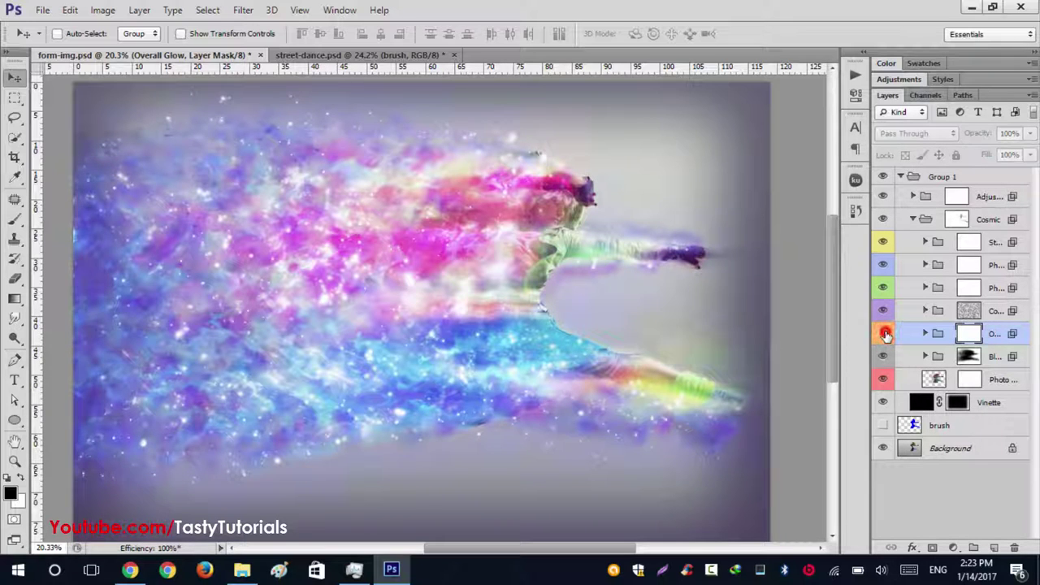
pyautogui.click(886, 335)
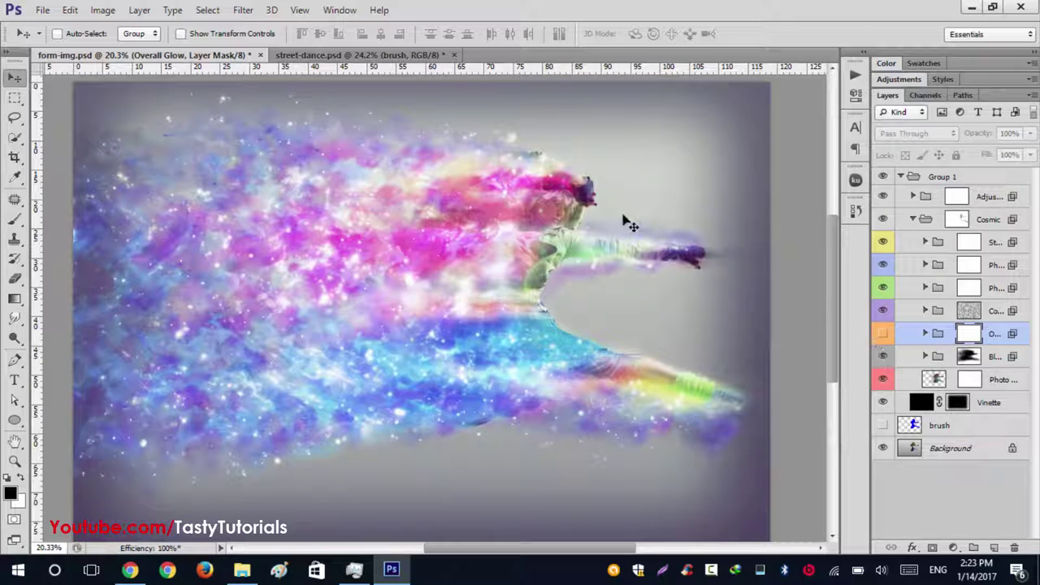
pyautogui.click(885, 335)
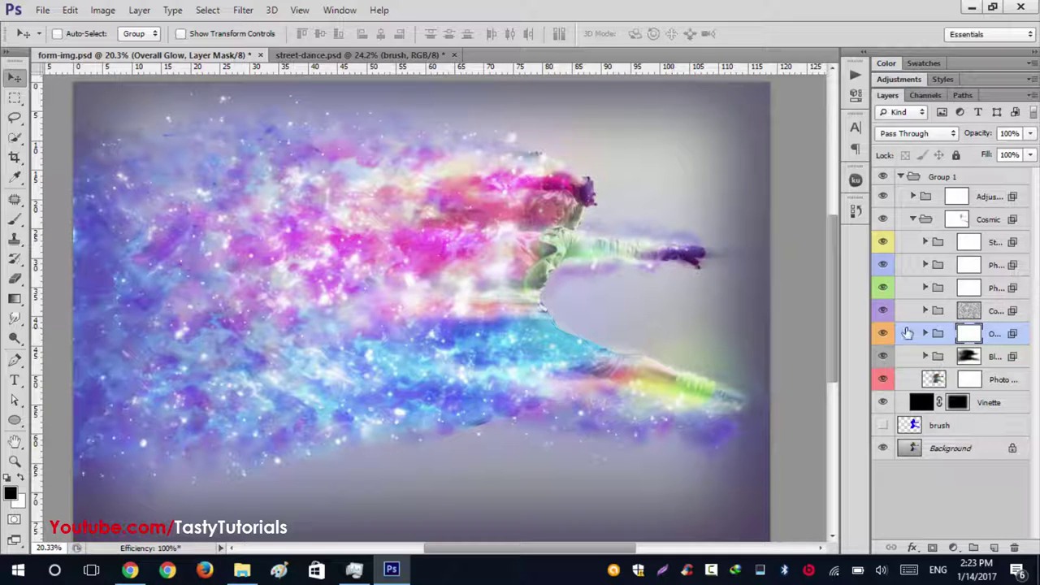
# Step: Select the Photo Color Bleed group's mask and toggle the group's visibility to compare the colours with and without it
pyautogui.click(882, 289)
pyautogui.click(883, 288)
pyautogui.click(971, 291)
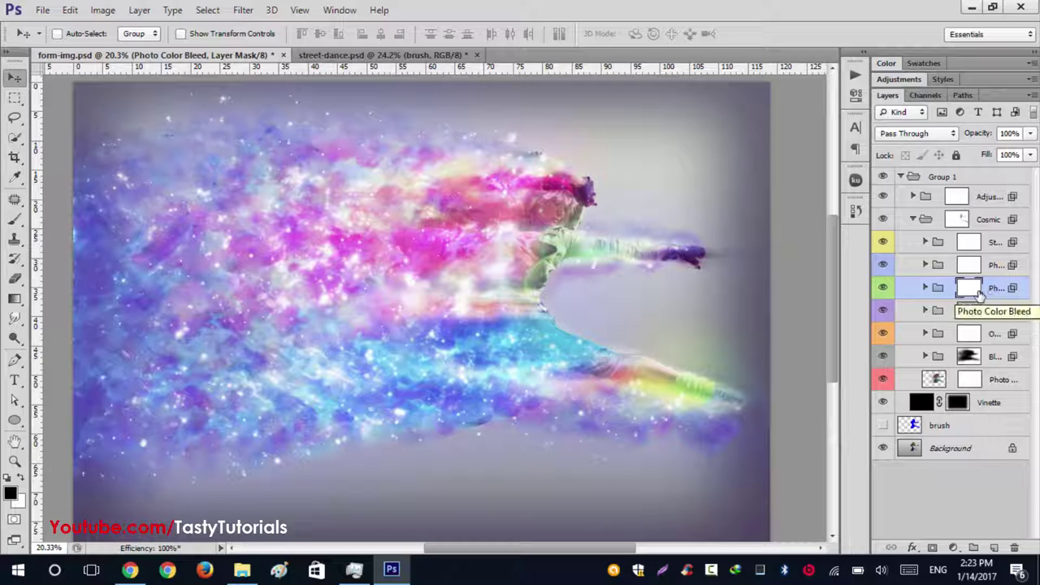
pyautogui.click(884, 290)
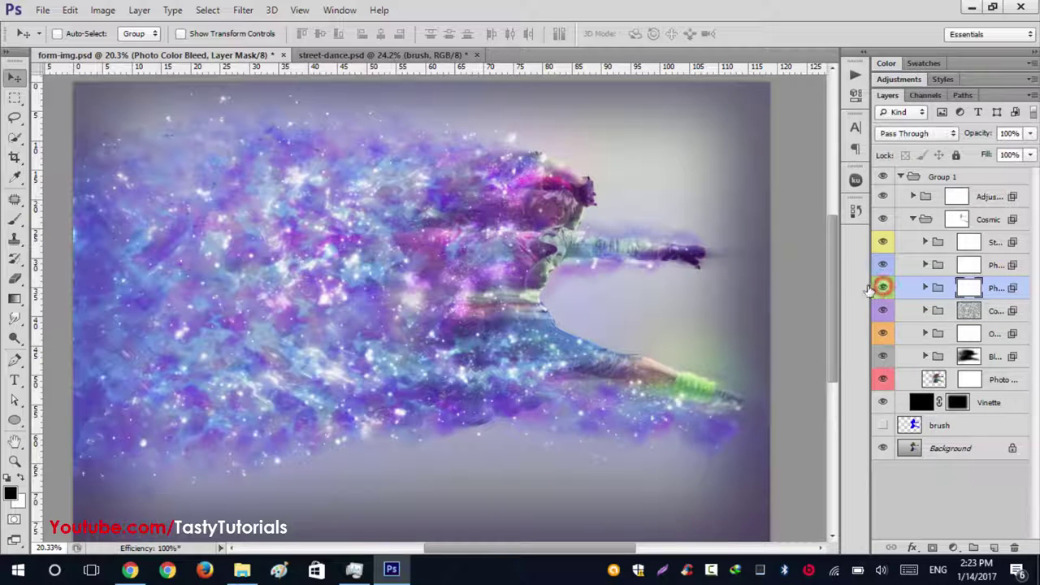
pyautogui.click(884, 289)
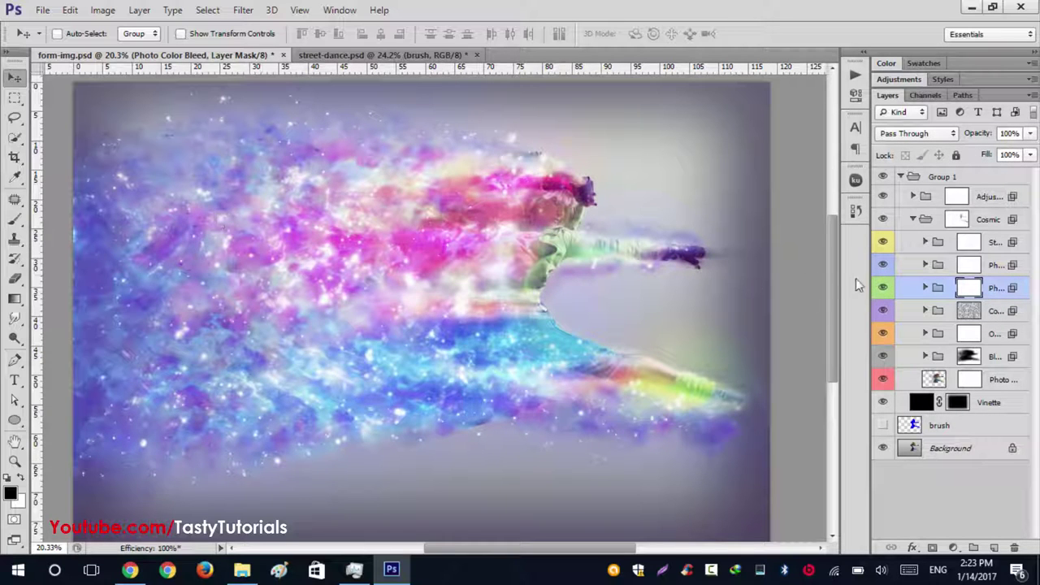
pyautogui.click(883, 289)
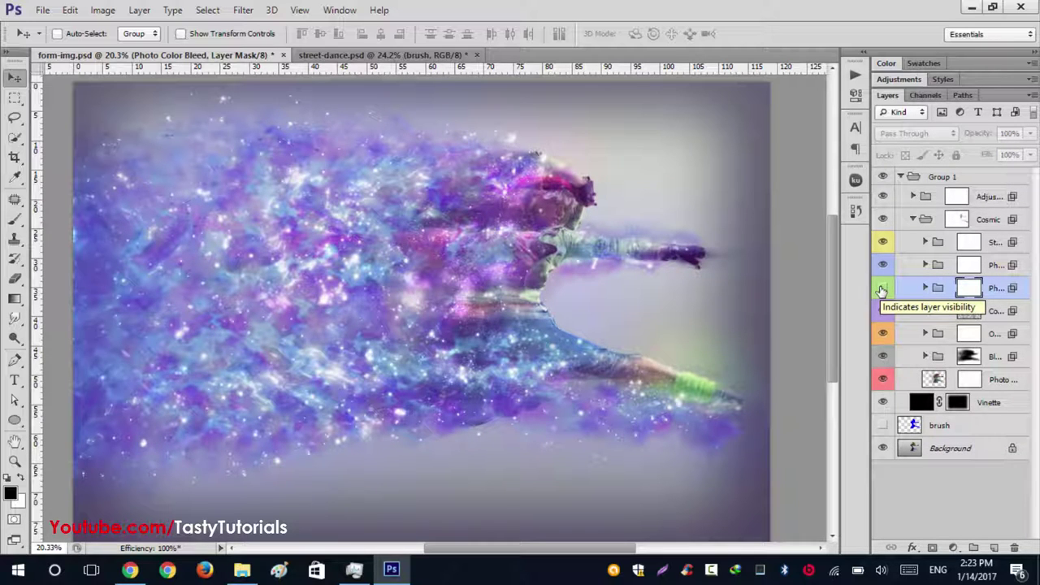
pyautogui.click(883, 290)
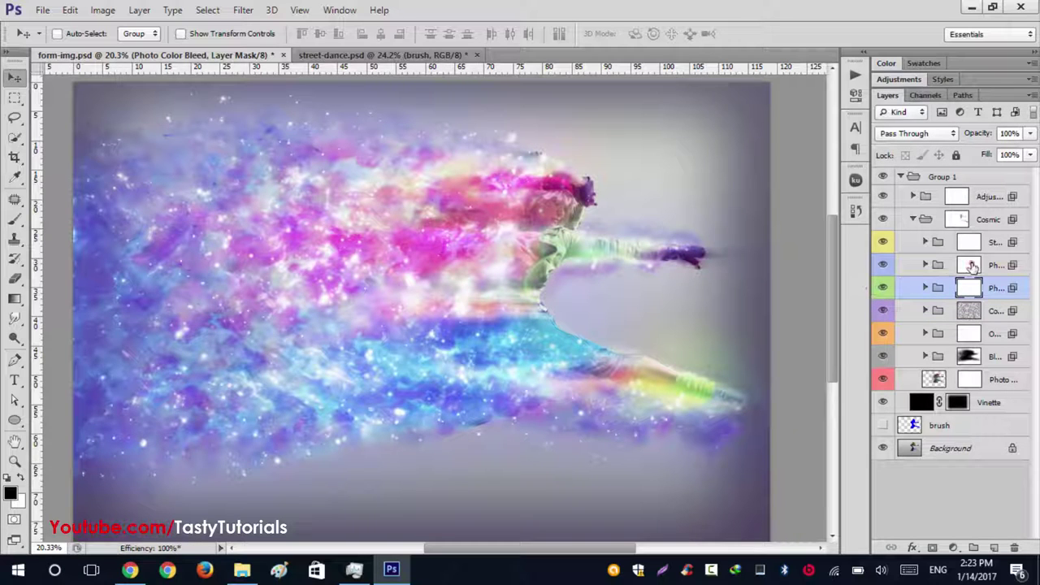
# Step: Select the Photo Edge Highlights group's mask and toggle the group's visibility to examine the dancer's edges up close
pyautogui.click(969, 266)
pyautogui.click(883, 265)
pyautogui.click(884, 265)
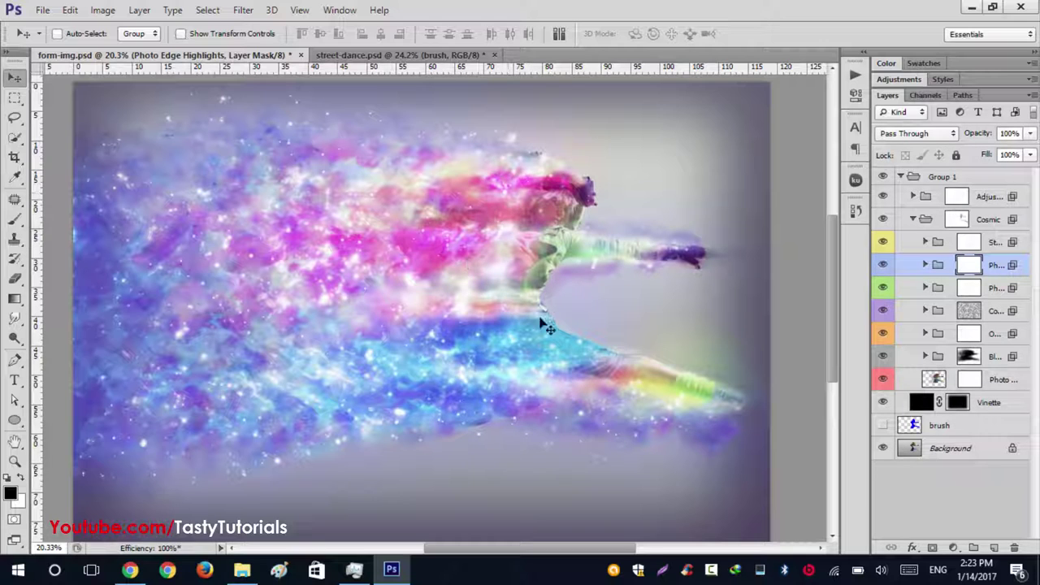
pyautogui.scroll(2, 476, 233)
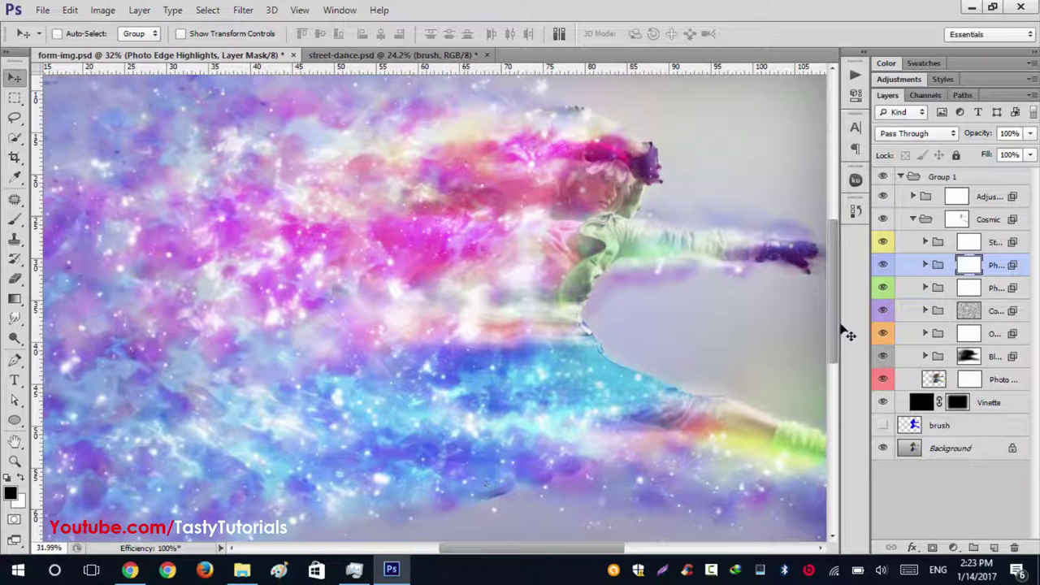
pyautogui.click(884, 265)
pyautogui.click(885, 265)
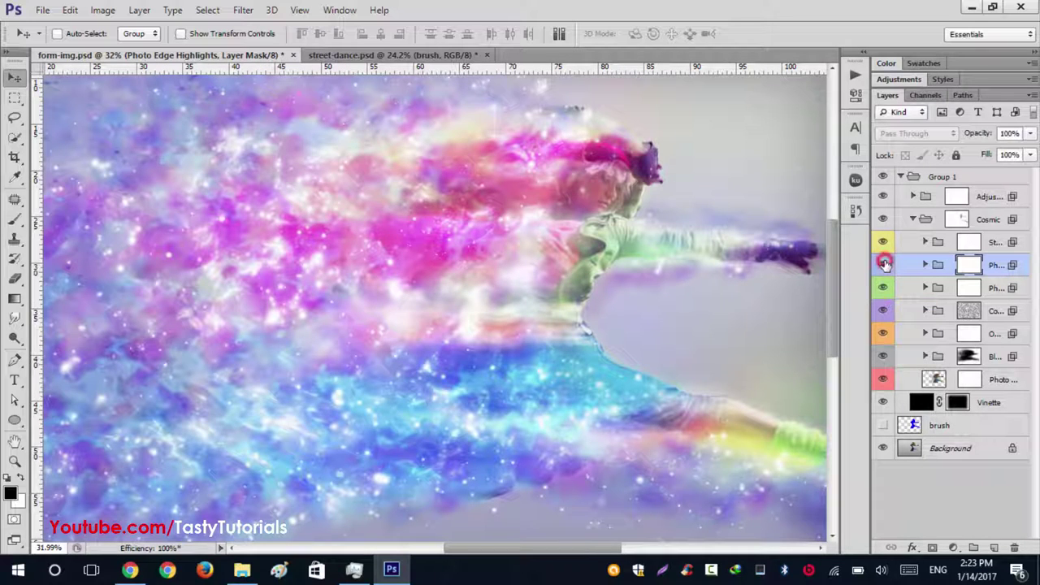
# Step: Hide and reshow the Photo Edge Highlights group again to compare the edges at a wider view of the dancer
pyautogui.click(885, 241)
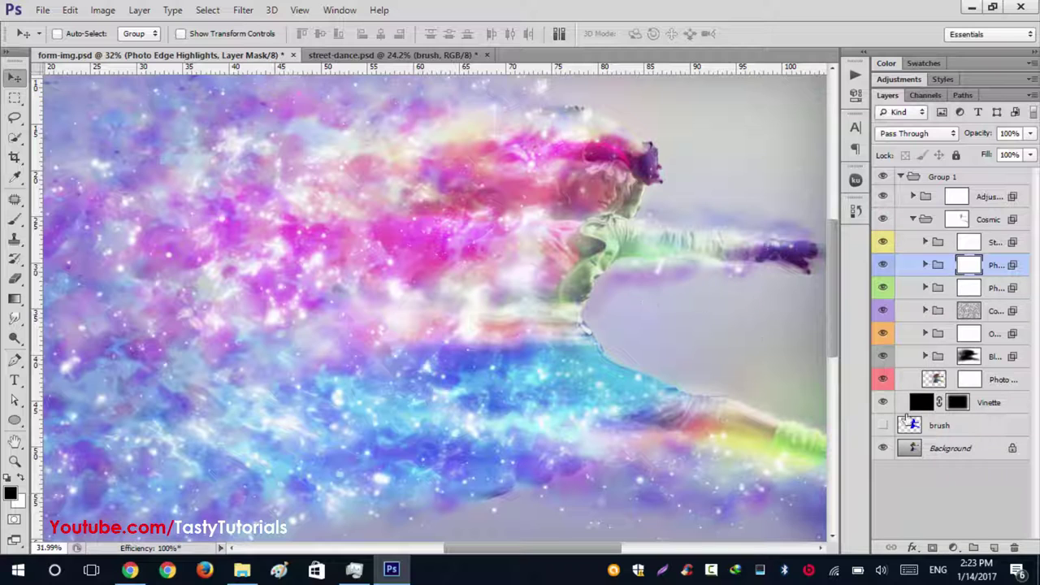
pyautogui.click(971, 265)
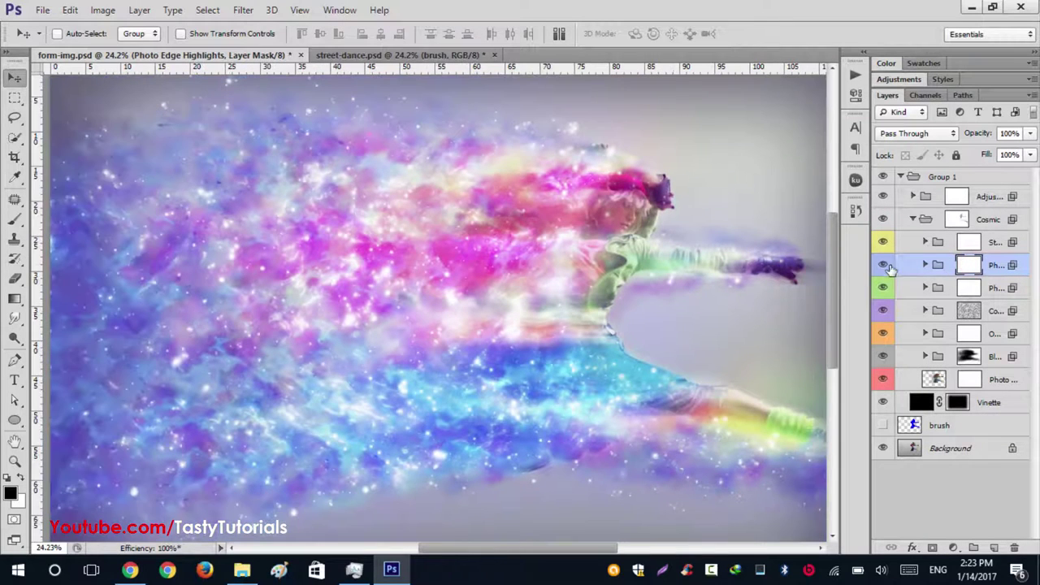
pyautogui.click(884, 265)
pyautogui.click(884, 265)
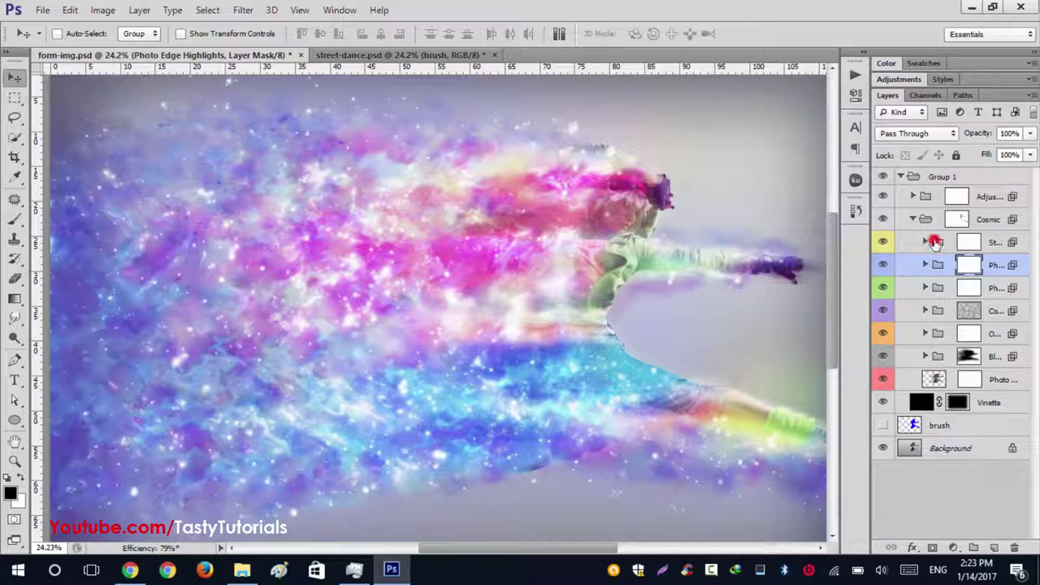
# Step: Select the Stars group and toggle its visibility twice to compare the effect with and without the stars
pyautogui.click(934, 242)
pyautogui.click(884, 241)
pyautogui.click(886, 242)
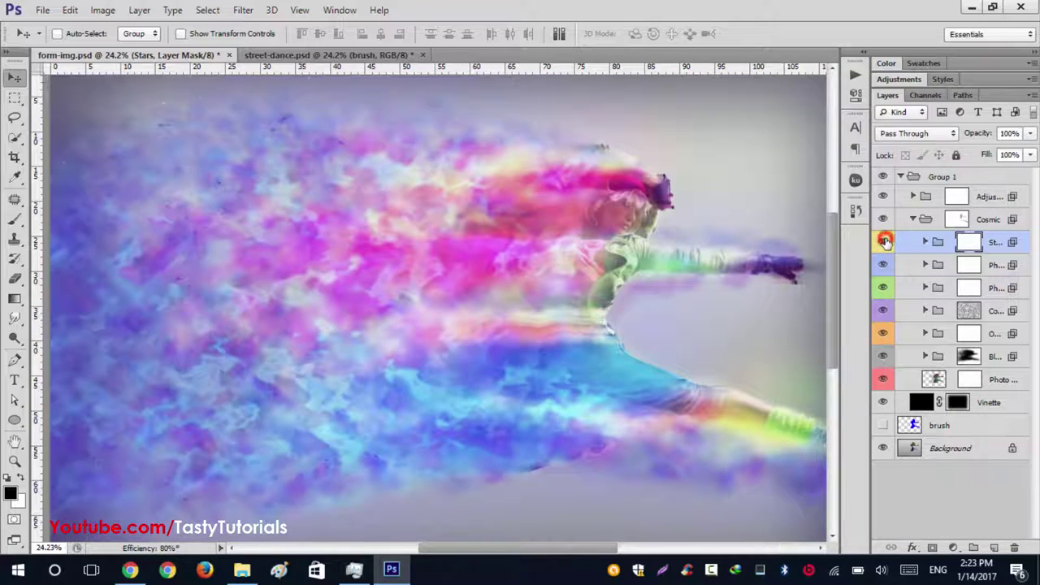
pyautogui.click(886, 242)
pyautogui.click(886, 243)
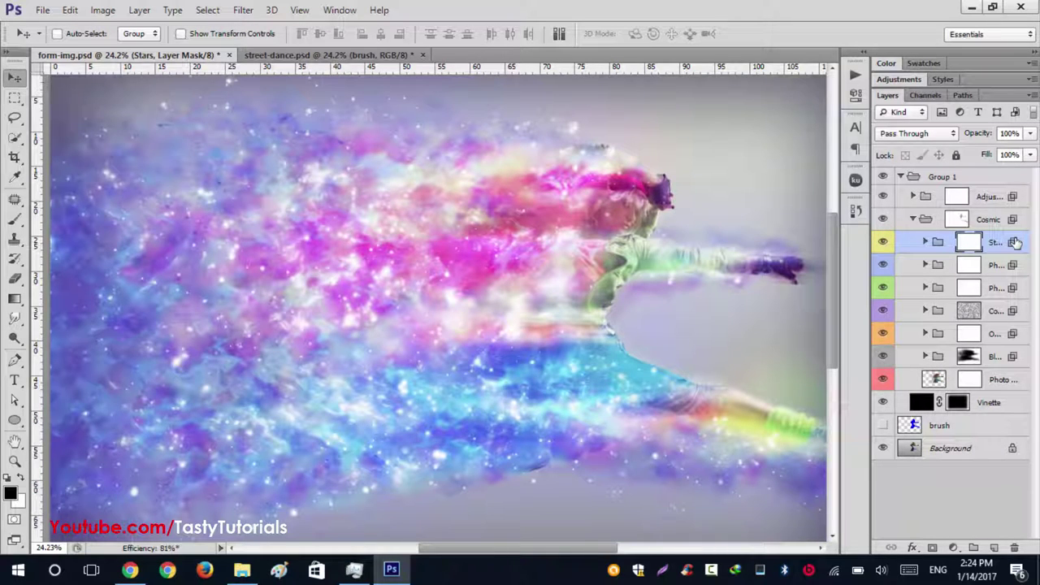
# Step: Try thickening the stars with a duplicate of the Stars group shifted to the left, and delete the copy
pyautogui.hotkey('ctrl', 'j')
pyautogui.moveTo(451, 284); pyautogui.dragTo(424, 284)
pyautogui.click(938, 244)
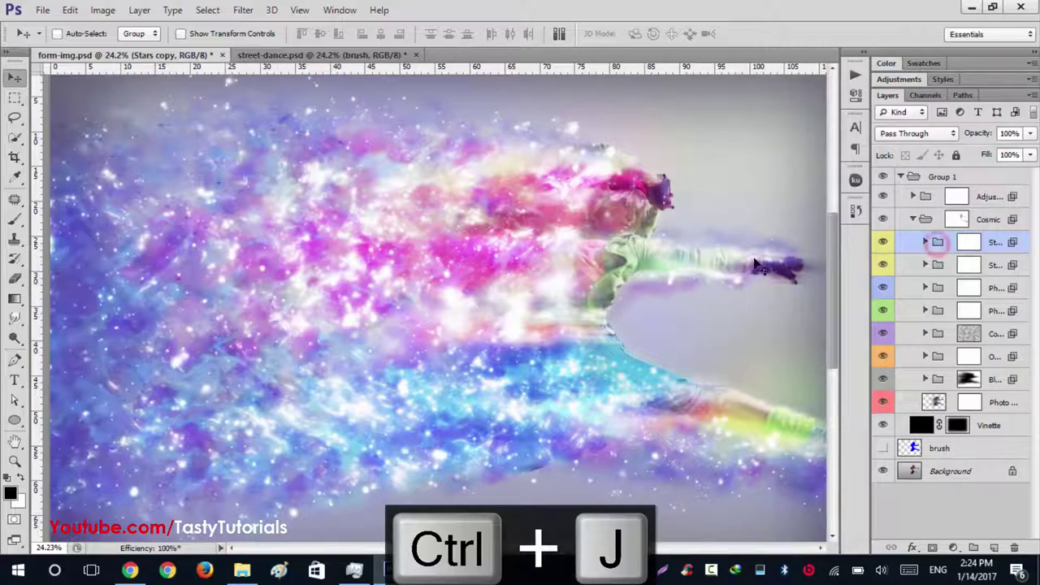
pyautogui.moveTo(651, 289); pyautogui.dragTo(449, 293)
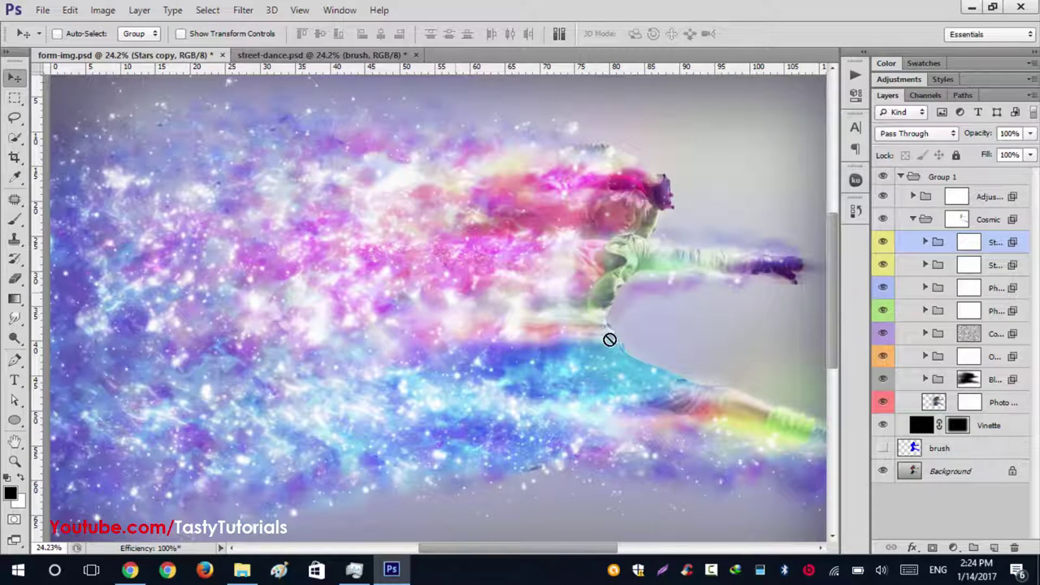
pyautogui.press('Delete')
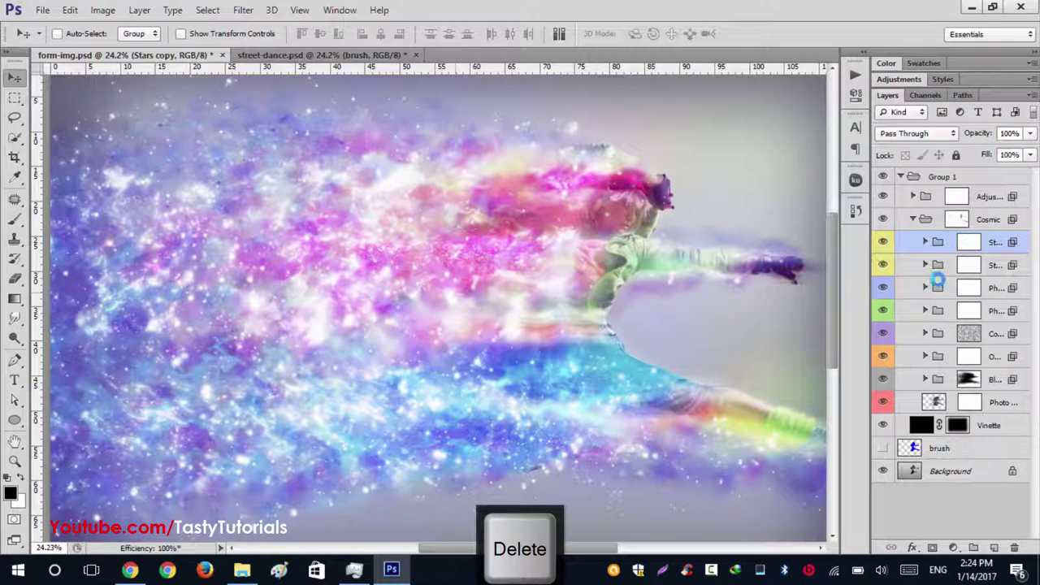
pyautogui.press('Delete')
# Step: Collapse the Cosmic group, expand the adjustments group above it, and toggle its topmost adjustment layer to compare the overall tone
pyautogui.click(958, 221)
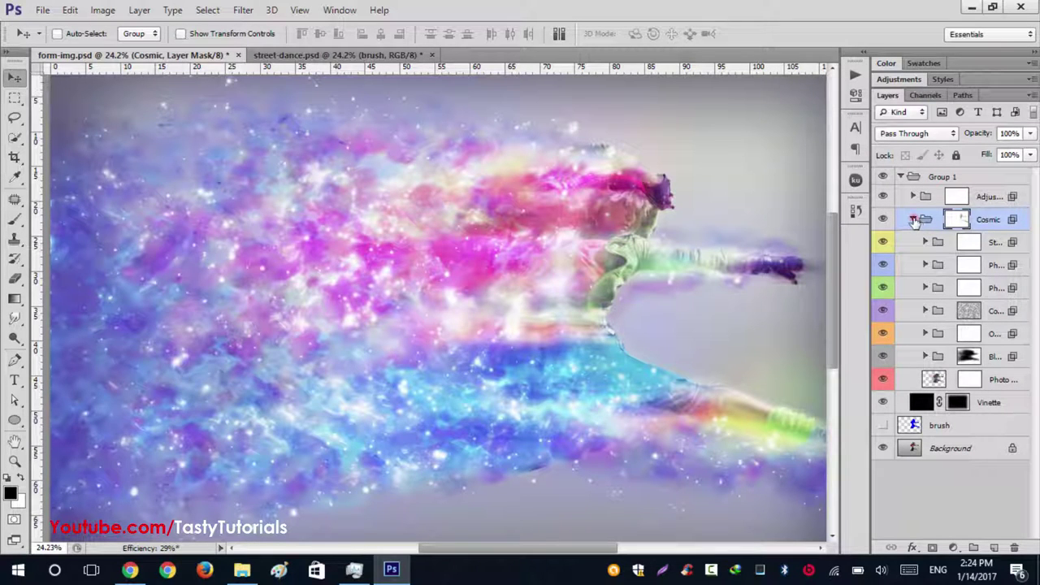
pyautogui.click(914, 219)
pyautogui.click(913, 196)
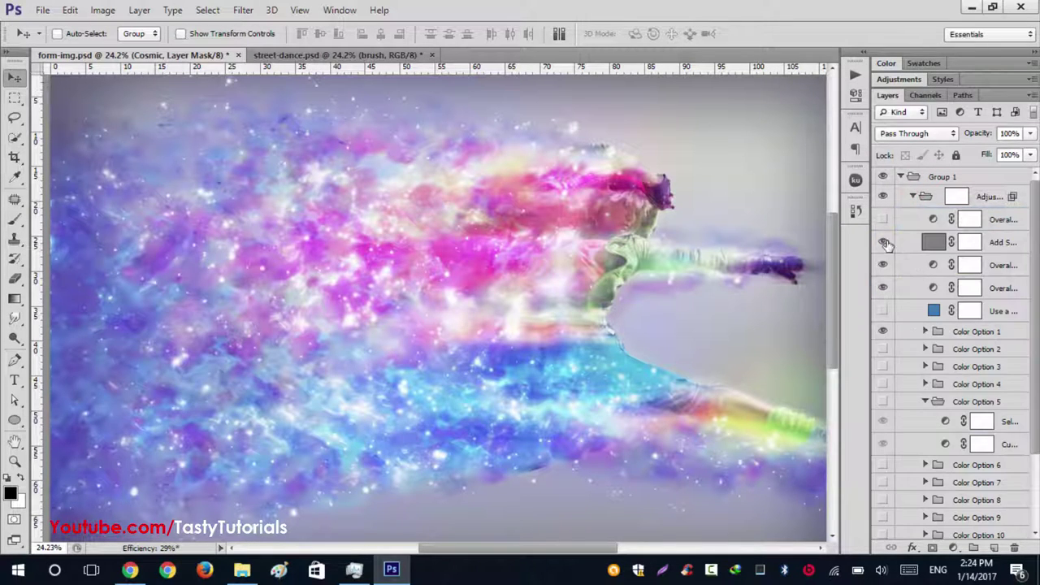
pyautogui.click(883, 219)
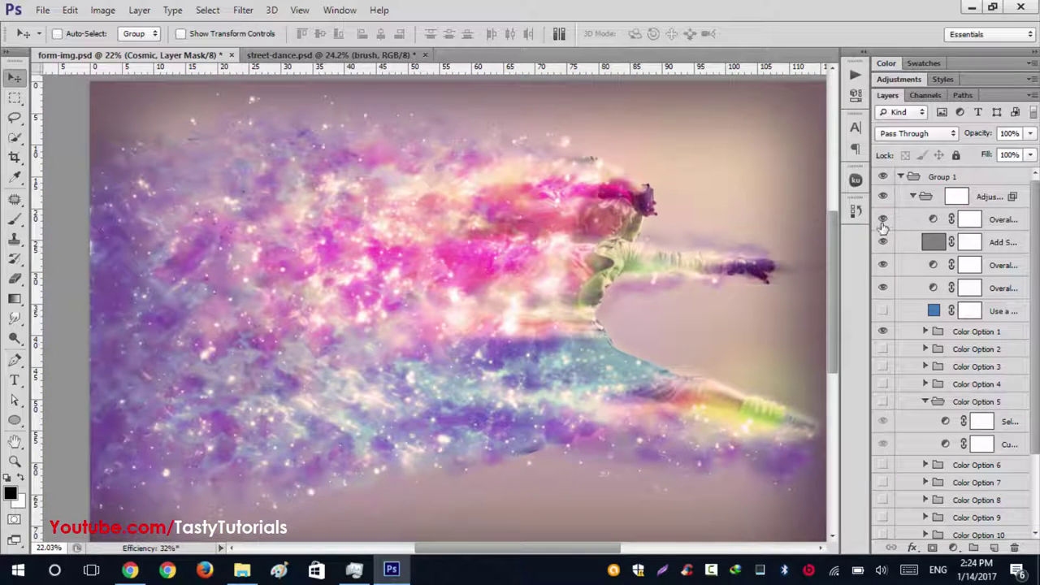
pyautogui.click(883, 220)
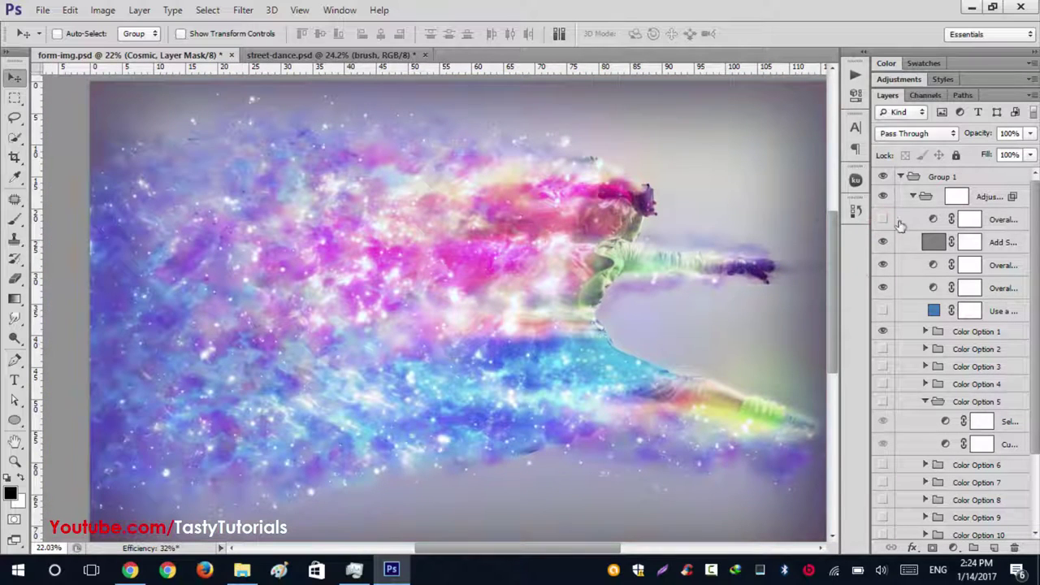
# Step: Collapse the Color Option 5 group and toggle Color Options 1, 2 and 3 individually to compare their colour grading
pyautogui.click(913, 197)
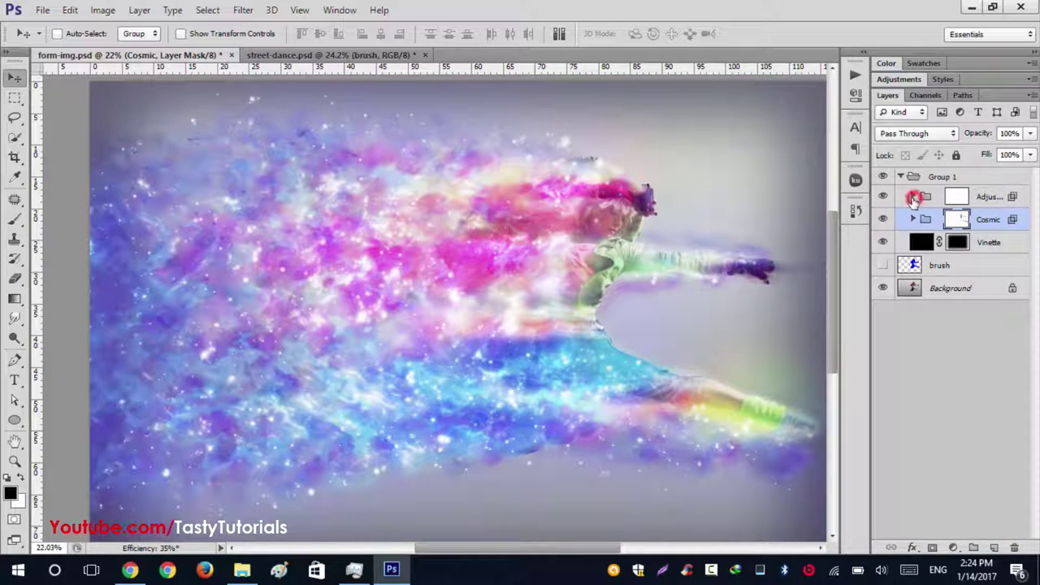
pyautogui.click(913, 197)
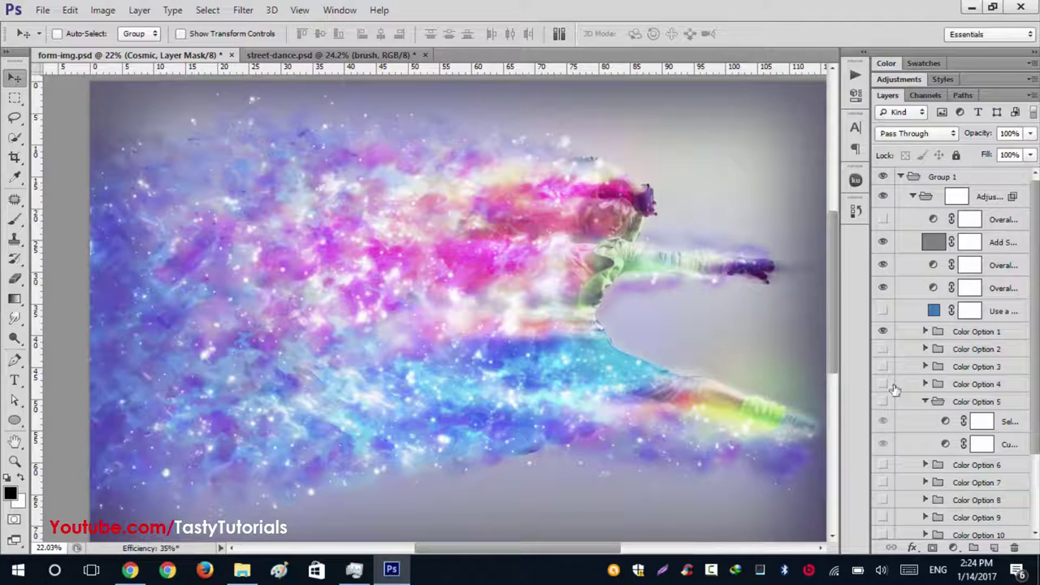
pyautogui.click(925, 401)
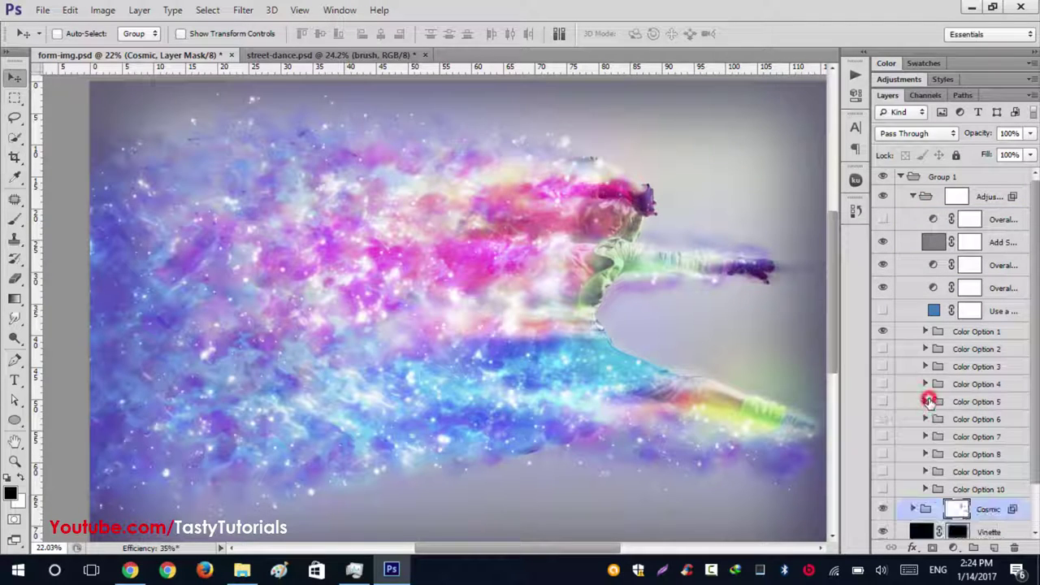
pyautogui.click(883, 333)
pyautogui.click(882, 350)
pyautogui.click(881, 352)
pyautogui.click(880, 352)
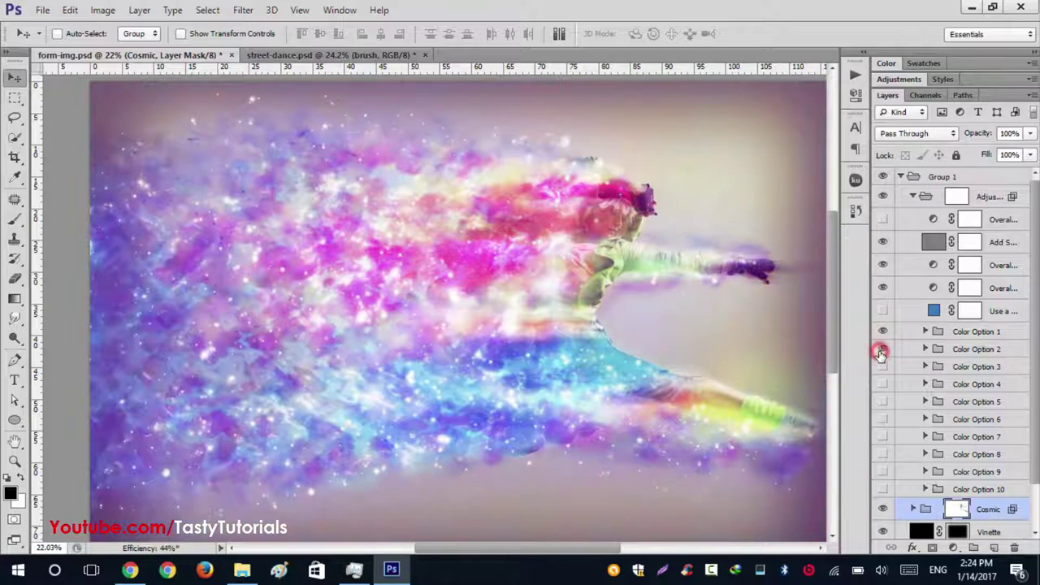
pyautogui.click(881, 351)
pyautogui.click(880, 368)
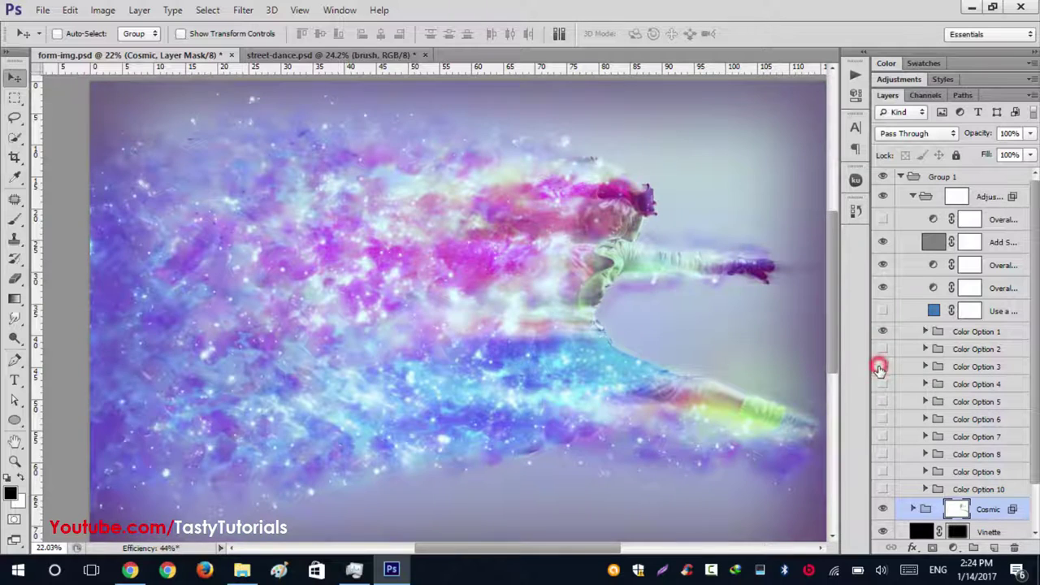
# Step: Preview Color Options 4, 5, 6 and 7 one at a time, hiding each before showing the following one
pyautogui.click(883, 385)
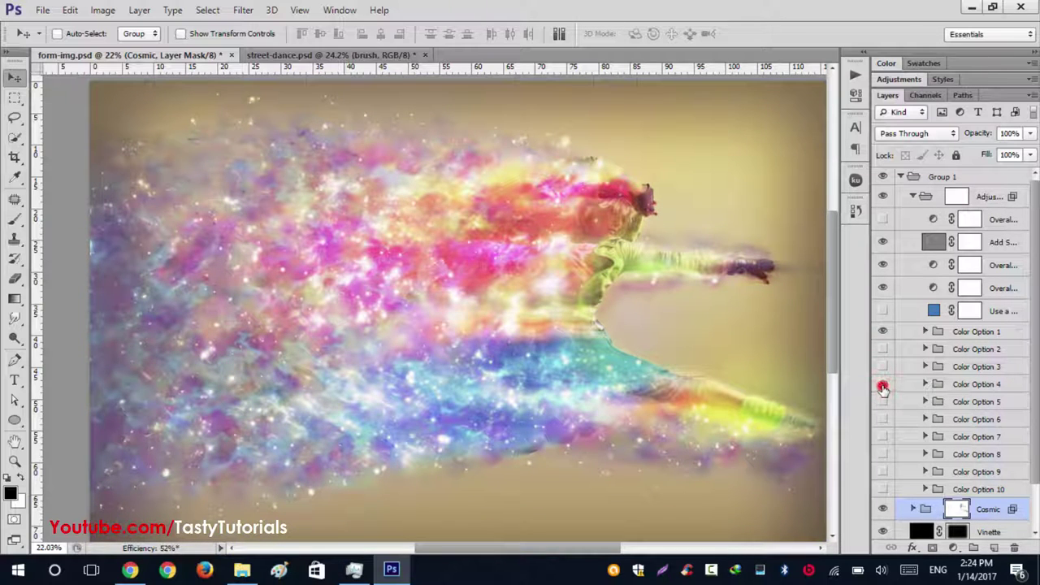
pyautogui.click(883, 385)
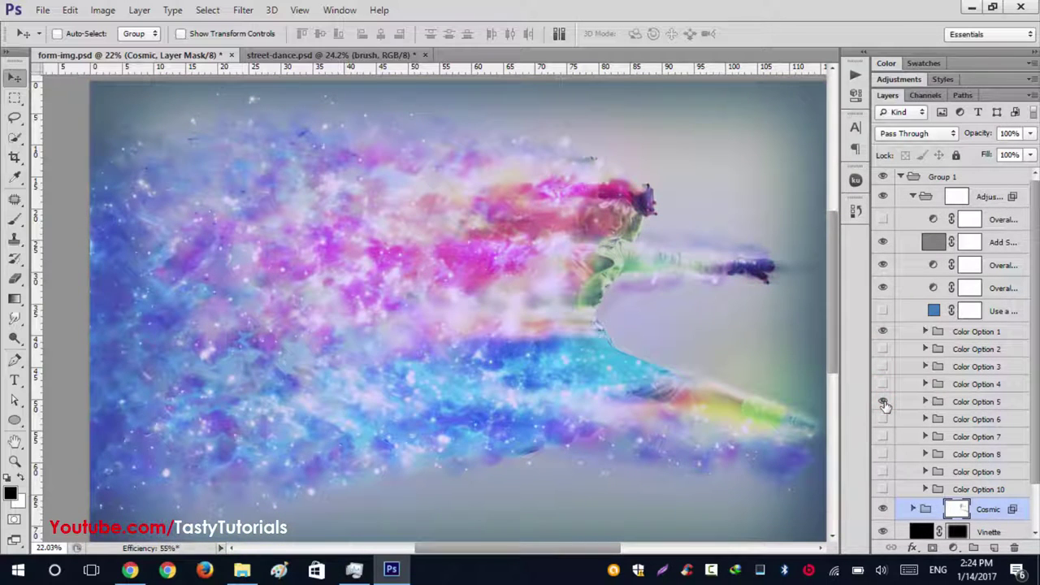
pyautogui.click(884, 402)
pyautogui.click(884, 419)
pyautogui.click(884, 419)
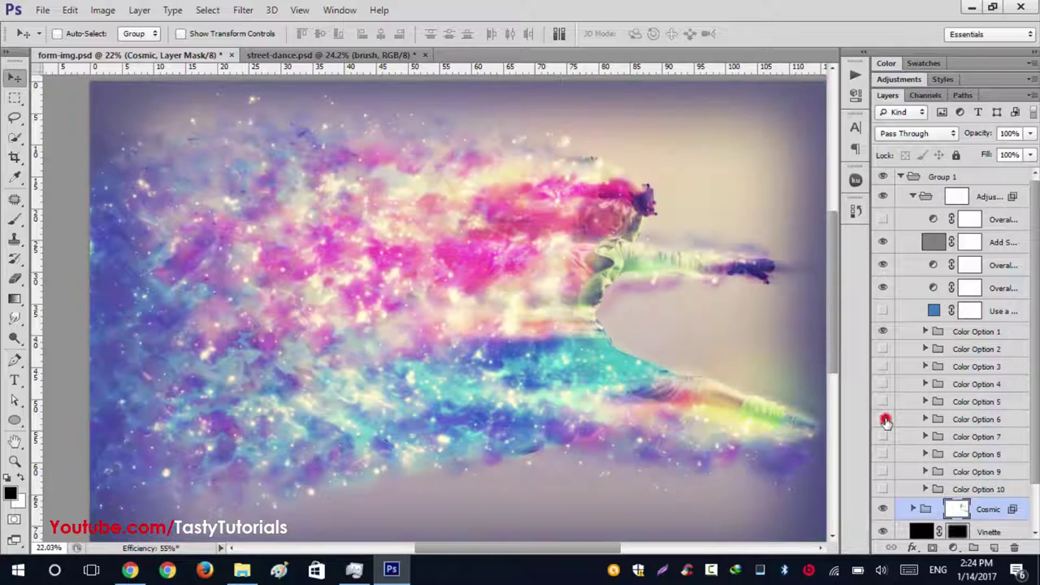
pyautogui.click(883, 438)
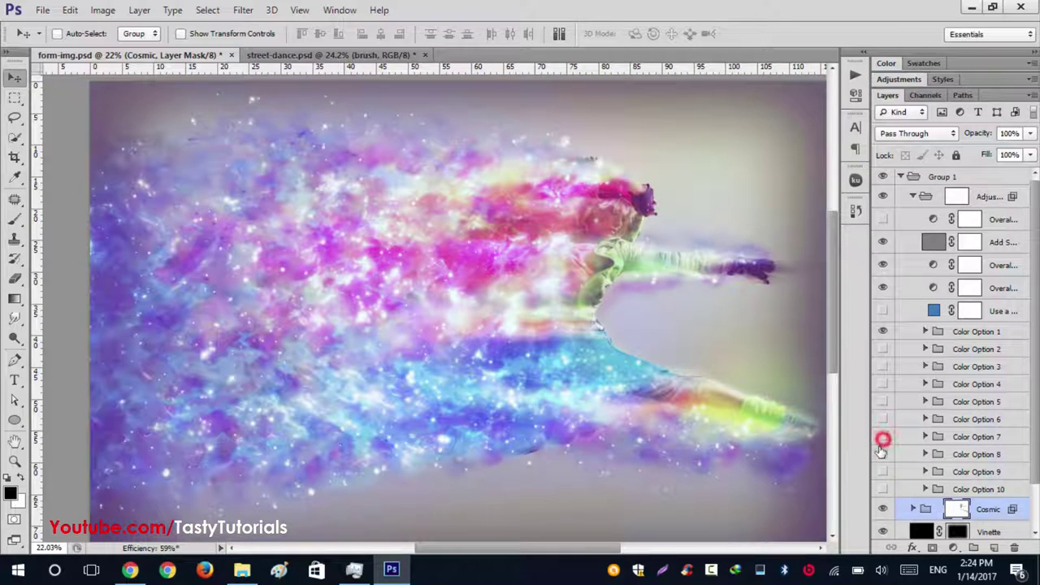
# Step: Preview Color Options 8, 9 and 10 one at a time and leave all three hidden
pyautogui.click(882, 454)
pyautogui.click(881, 454)
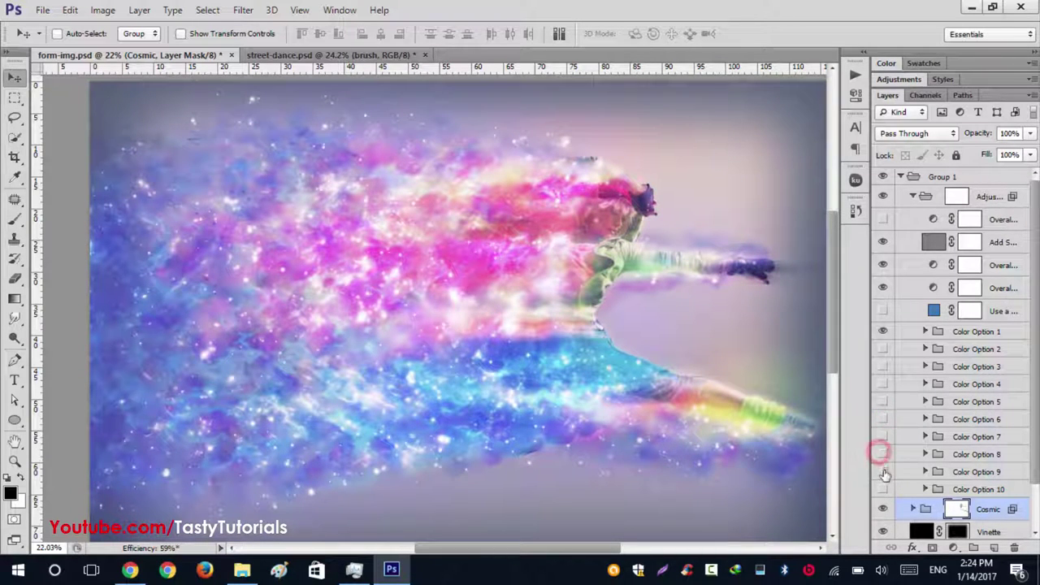
pyautogui.click(884, 473)
pyautogui.click(884, 472)
pyautogui.click(882, 489)
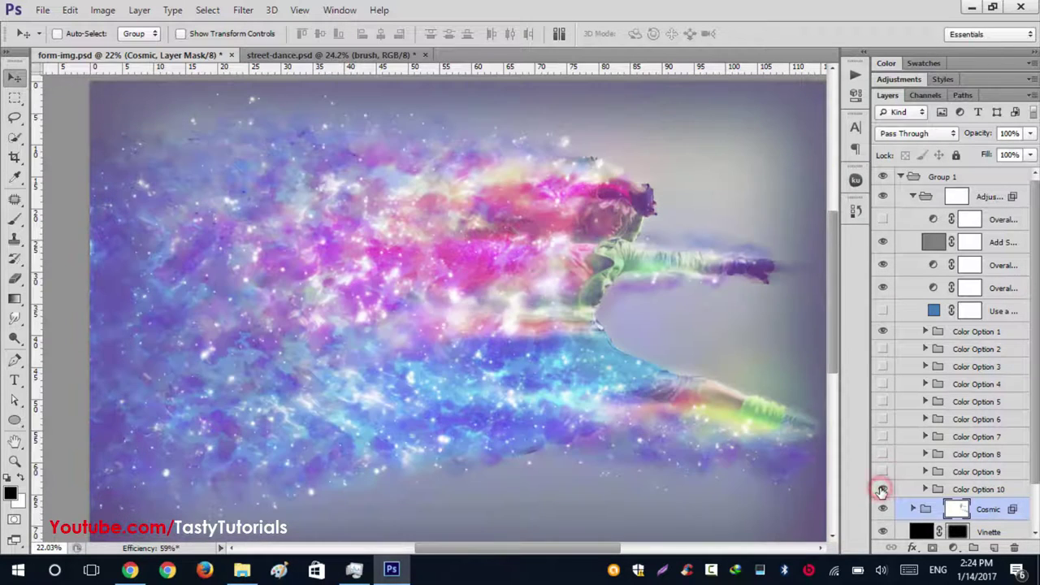
pyautogui.click(882, 490)
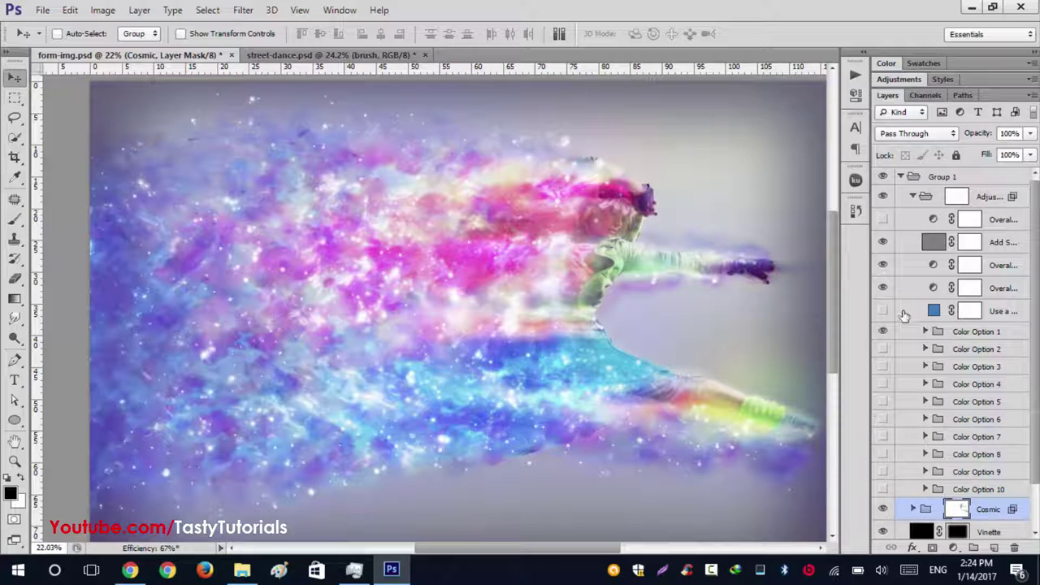
# Step: Collapse the adjustments group and toggle the Vinette layer and the whole Group 1 to compare the image with and without them
pyautogui.click(913, 197)
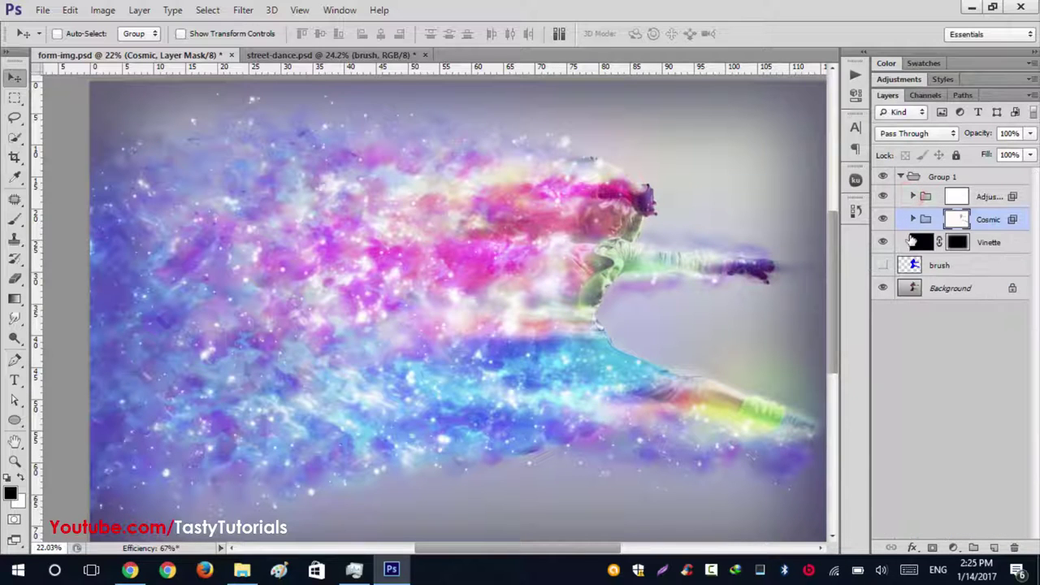
pyautogui.click(883, 243)
pyautogui.scroll(-2, 450, 283)
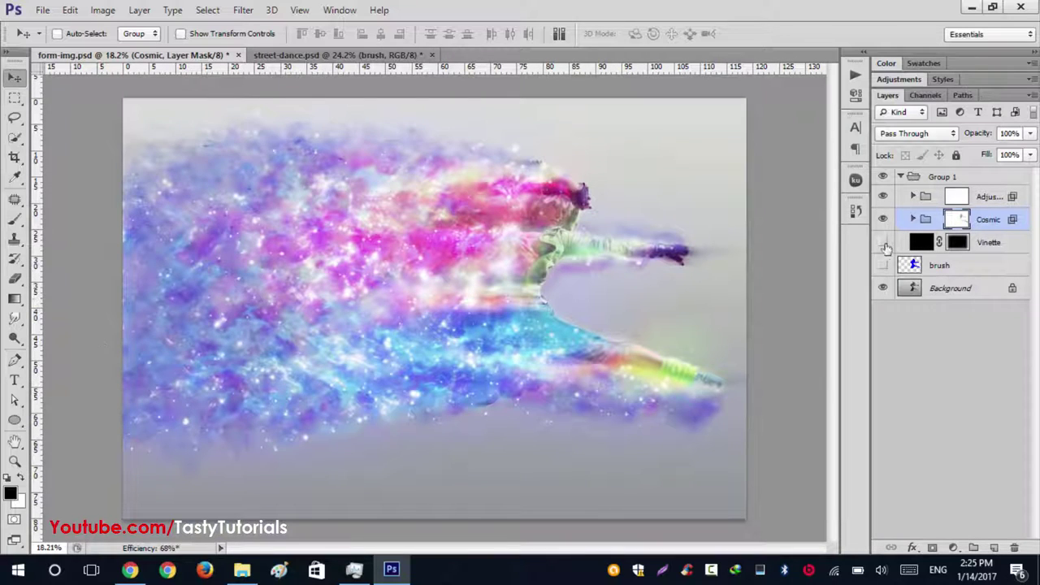
pyautogui.click(883, 176)
pyautogui.click(883, 177)
pyautogui.click(883, 241)
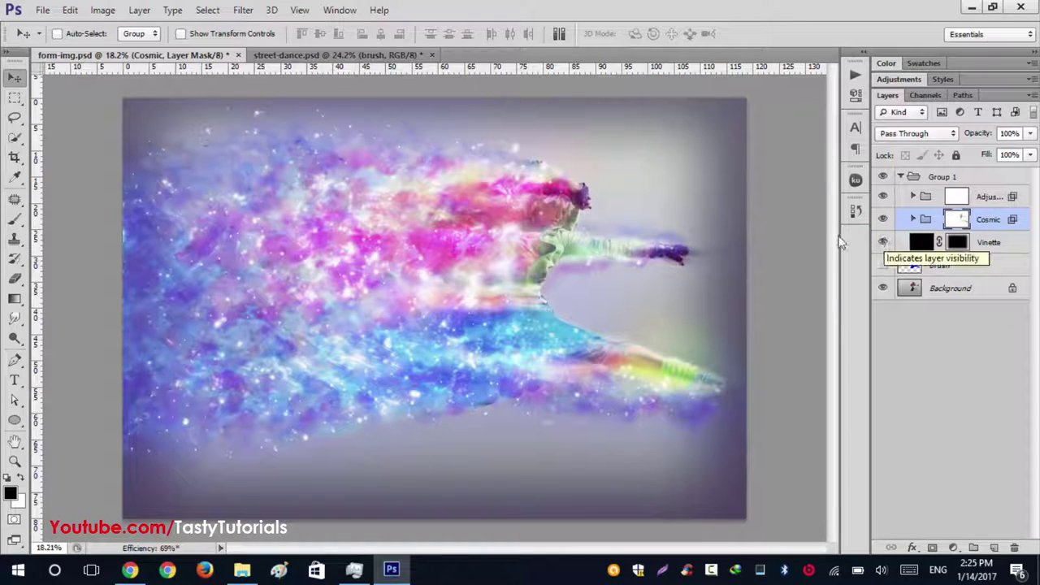
# Step: Close form-img.psd and view the original dancer photo in street-dance.psd more closely
pyautogui.click(238, 55)
pyautogui.click(514, 232)
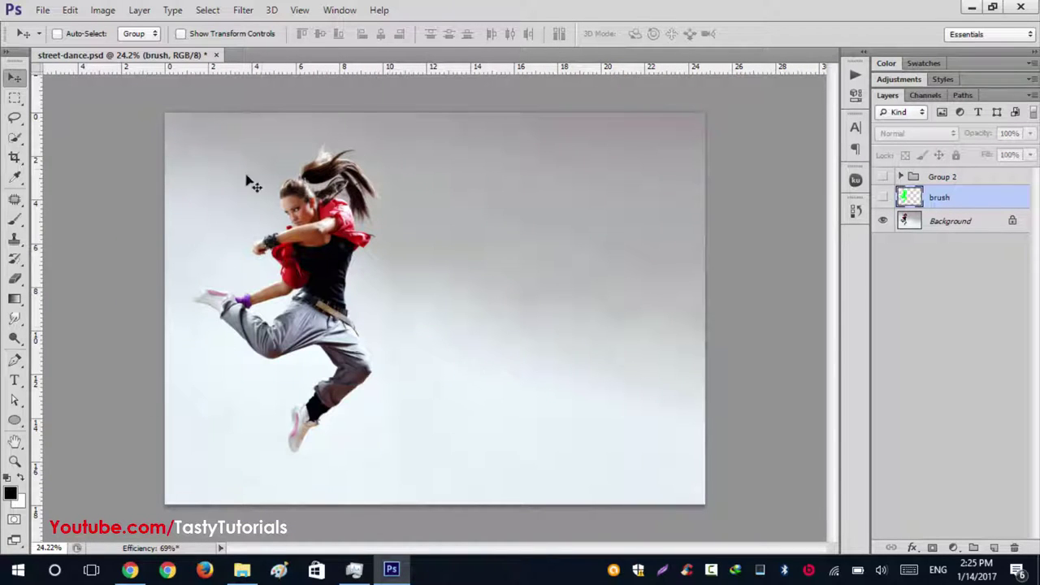
pyautogui.scroll(2, 205, 228)
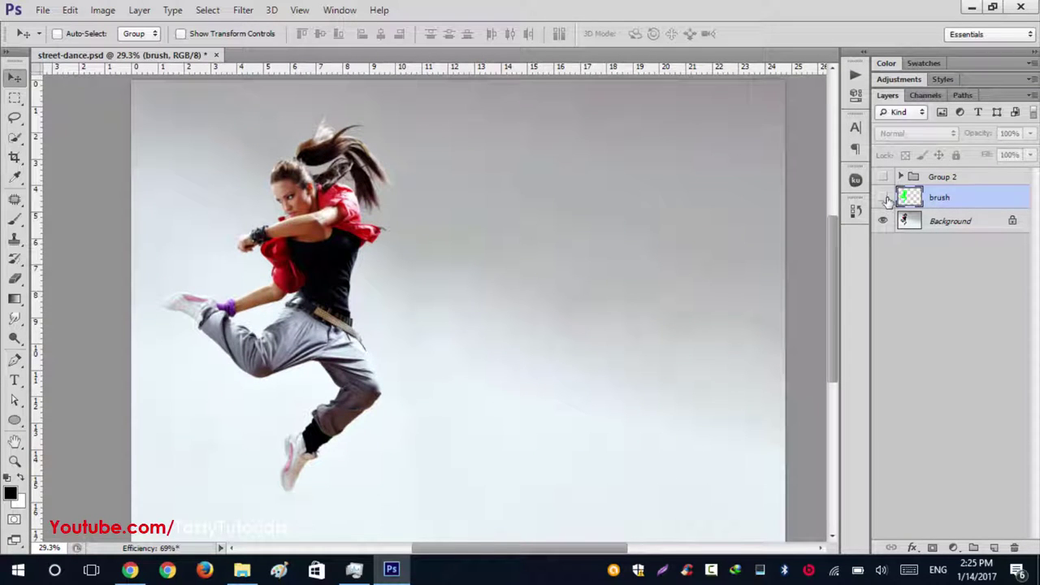
# Step: Show and hide the brush layer's green silhouette, and turn on Group 2 to display the dispersion effect on the dancer
pyautogui.click(884, 197)
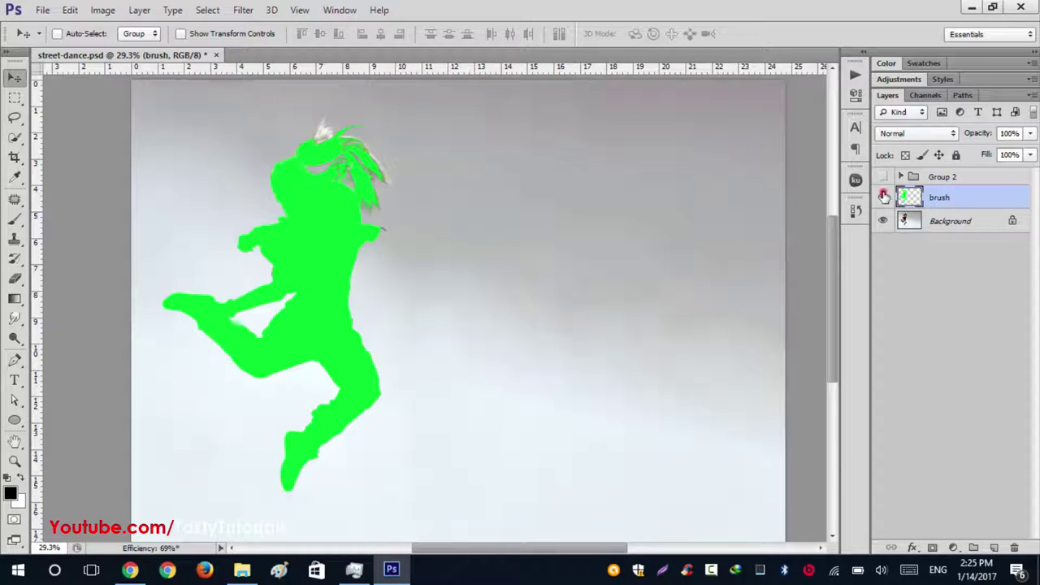
pyautogui.click(884, 198)
pyautogui.click(884, 177)
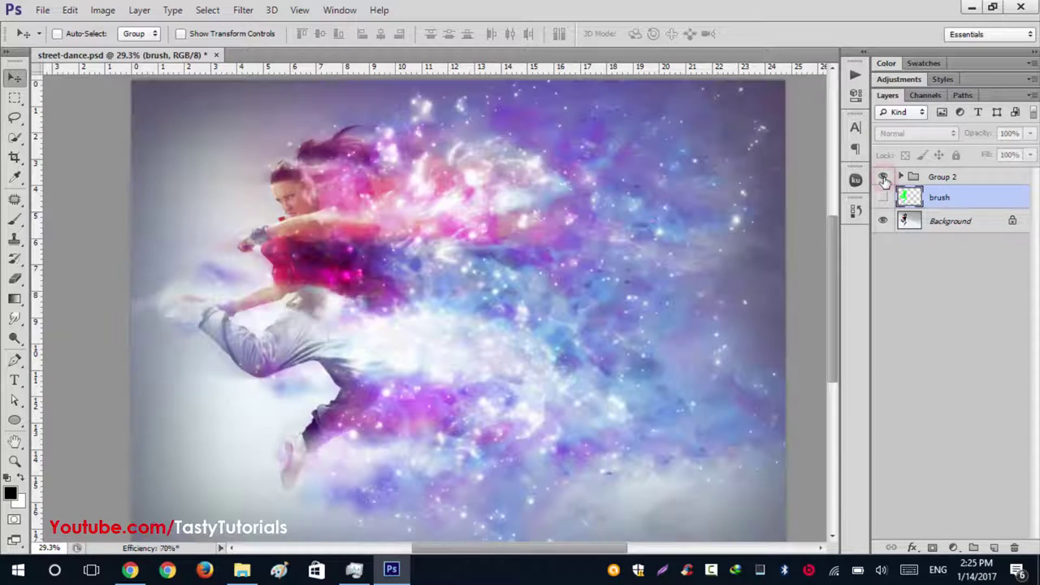
pyautogui.scroll(-1, 557, 268)
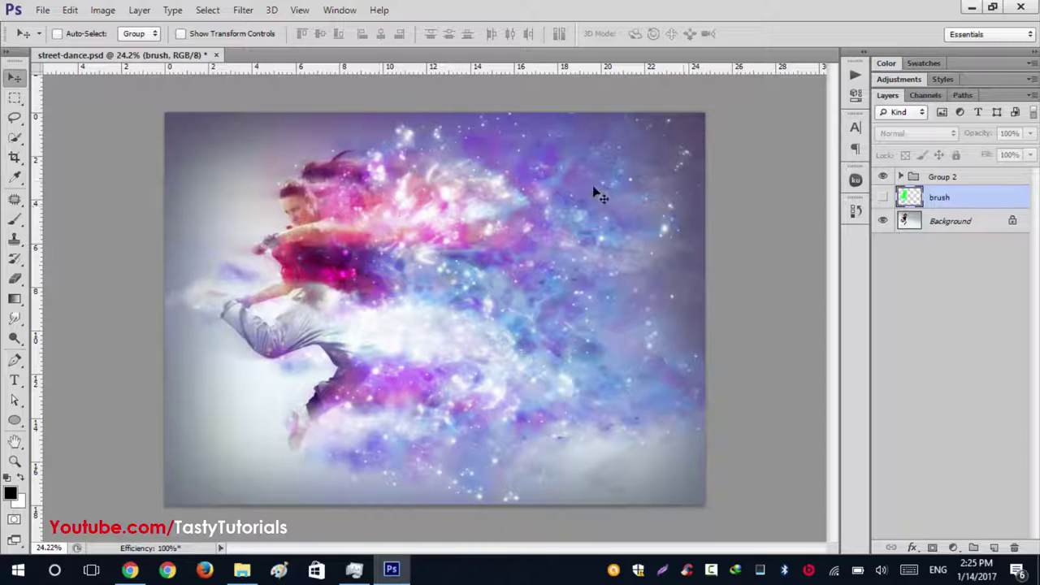
pyautogui.scroll(3, 317, 224)
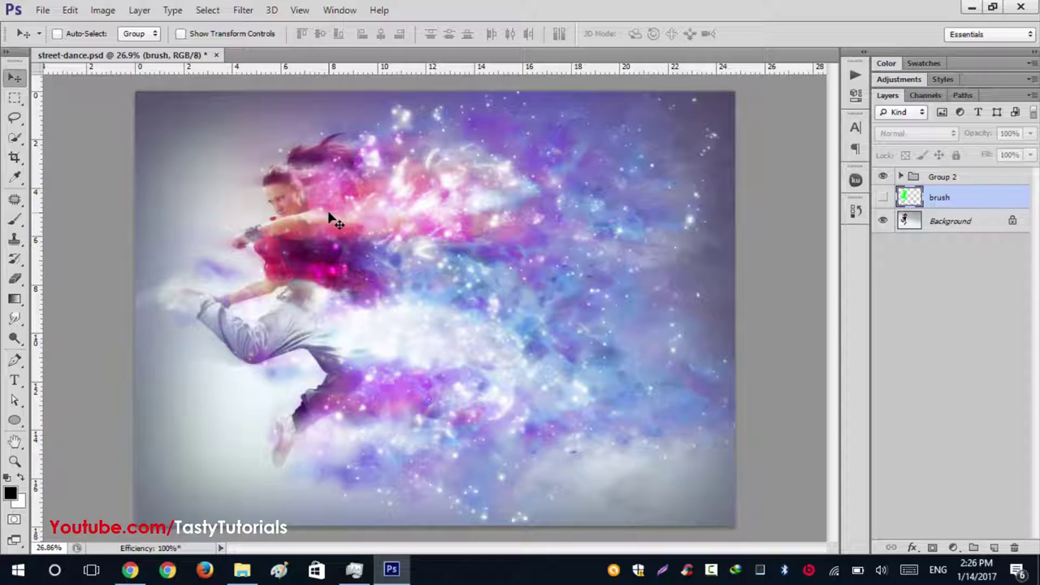
# Step: Open the About Photoshop information to check the program's version and edition
pyautogui.click(379, 10)
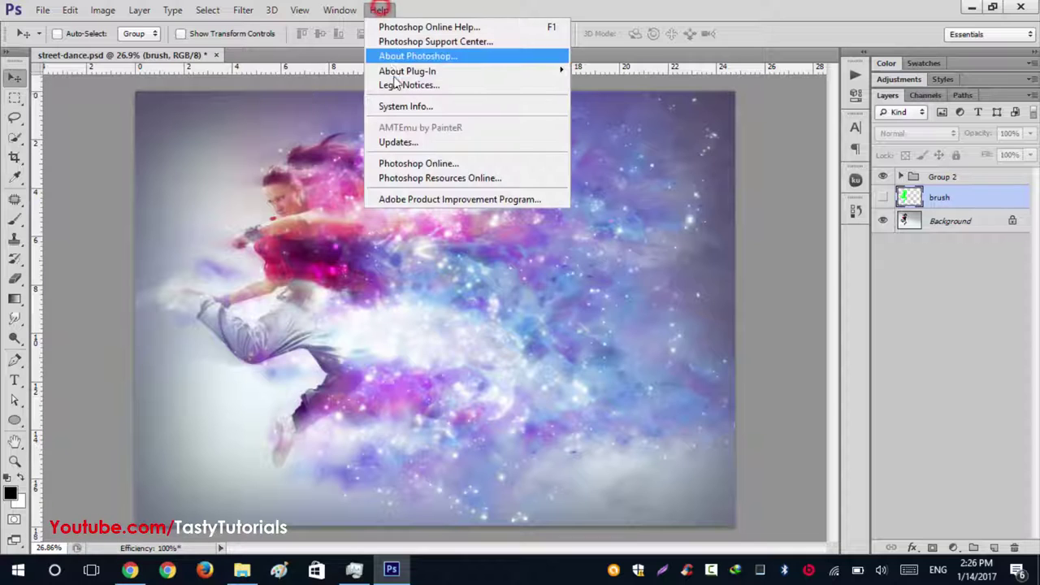
pyautogui.click(418, 56)
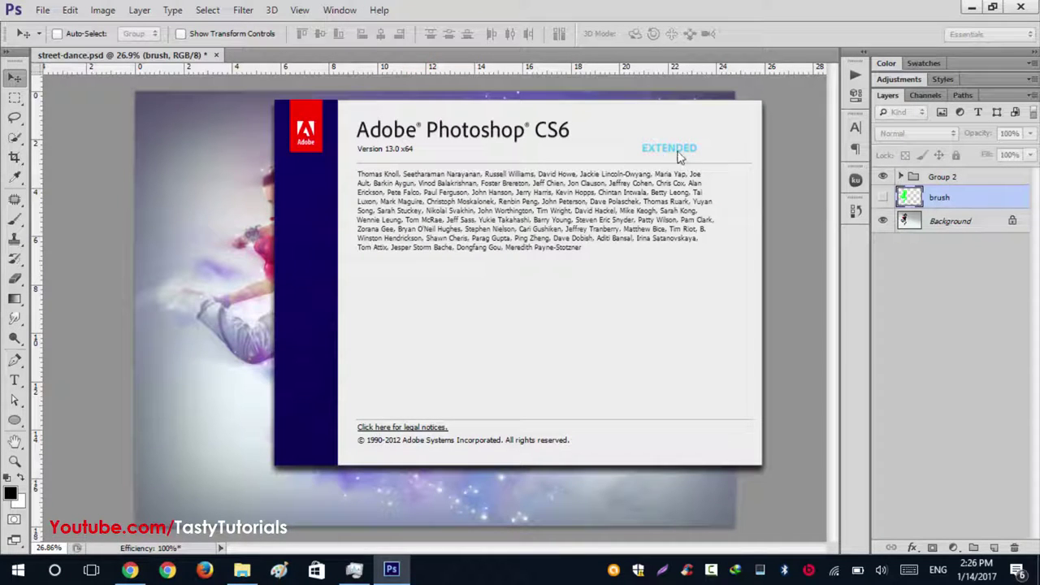
# Step: Dismiss the About Photoshop information and delete Group 2 and the brush layer from street-dance.psd
pyautogui.click(730, 35)
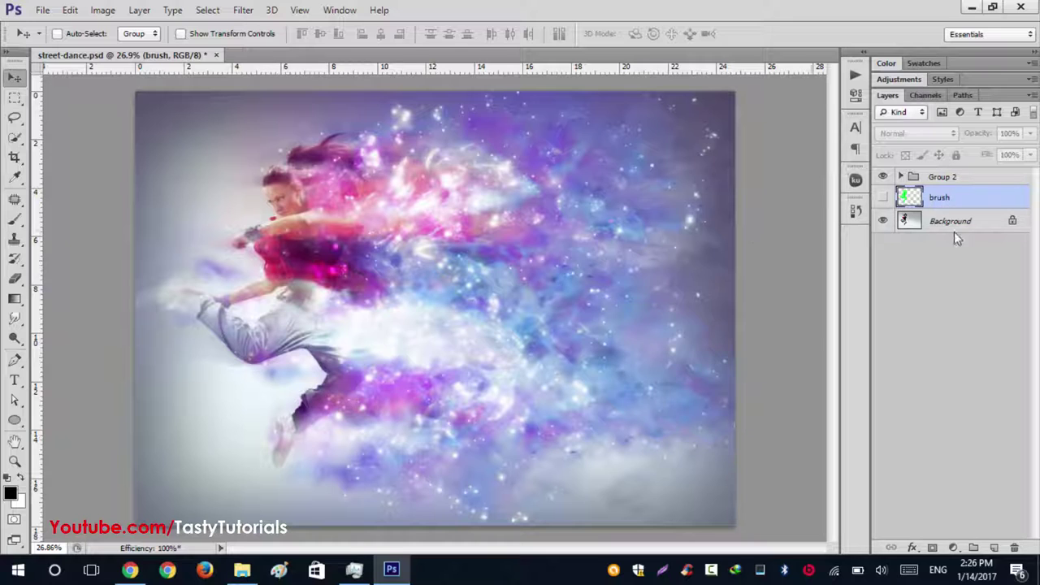
pyautogui.click(953, 176)
pyautogui.press('Delete')
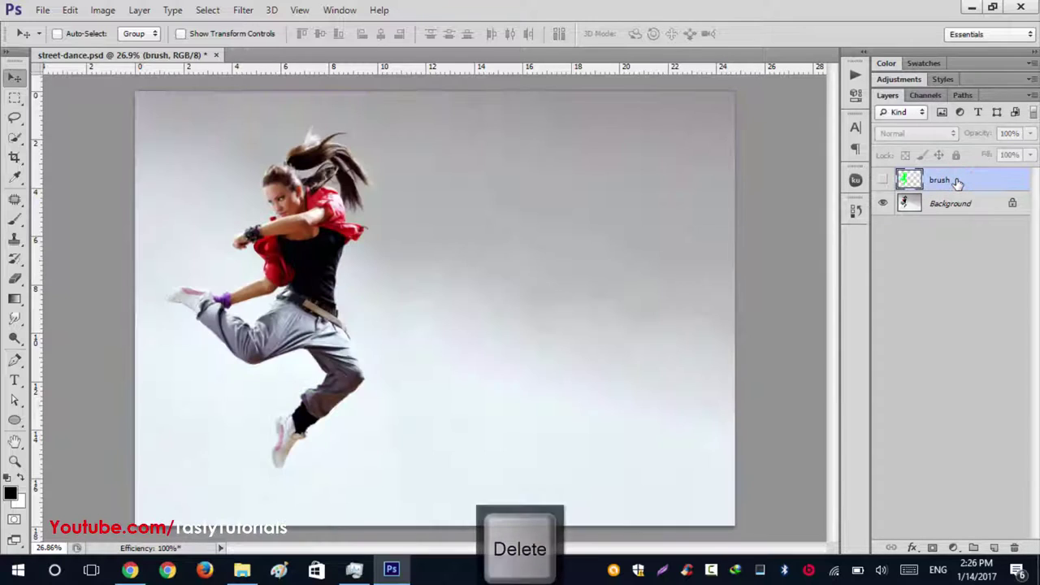
pyautogui.press('Delete')
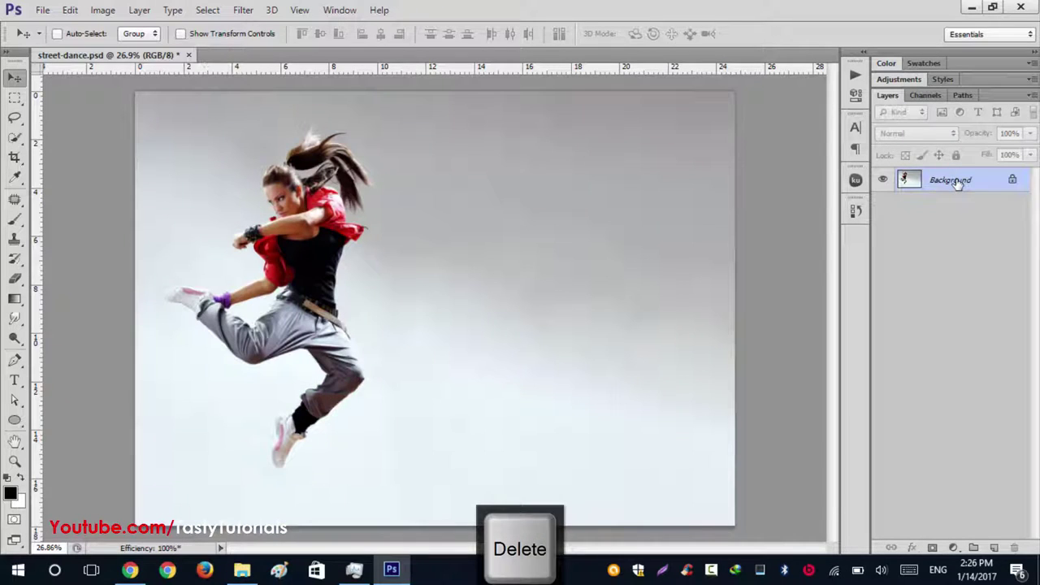
# Step: Unlock the Background layer by converting it into a regular layer named Layer 0, and reselect that layer
pyautogui.doubleClick(1013, 178)
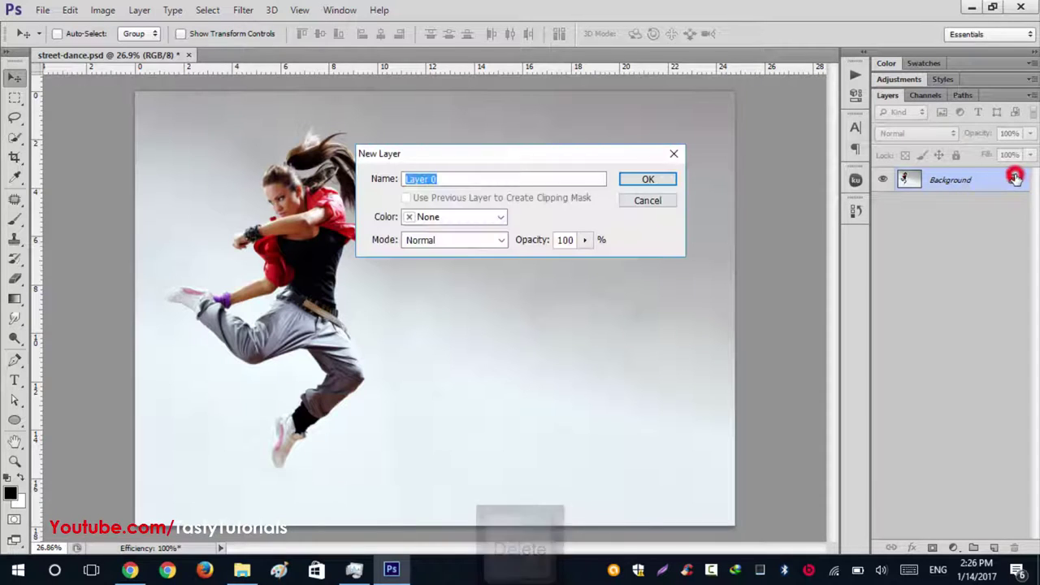
pyautogui.click(666, 173)
pyautogui.scroll(-1, 516, 279)
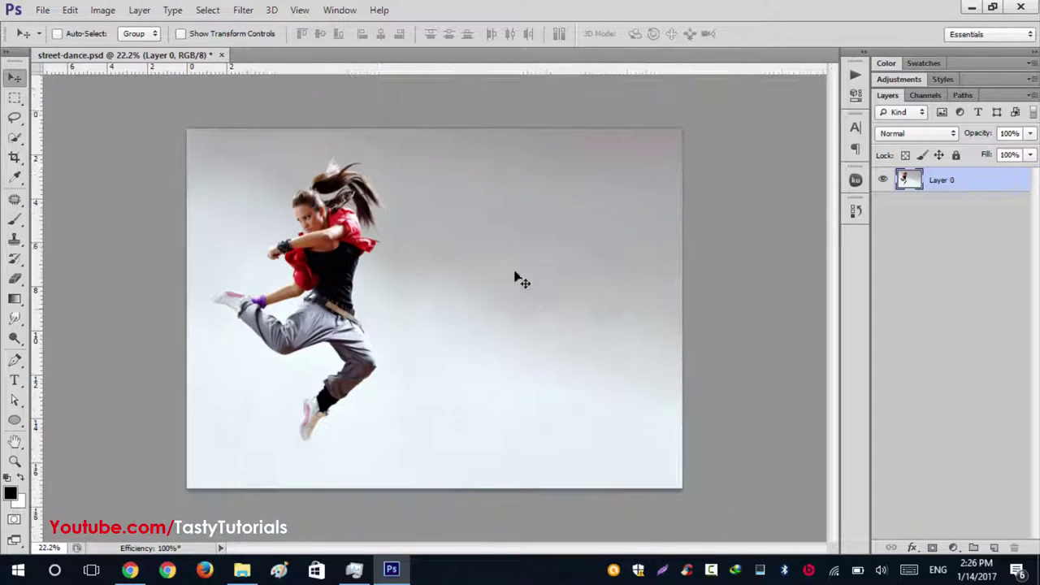
pyautogui.doubleClick(947, 180)
pyautogui.click(982, 251)
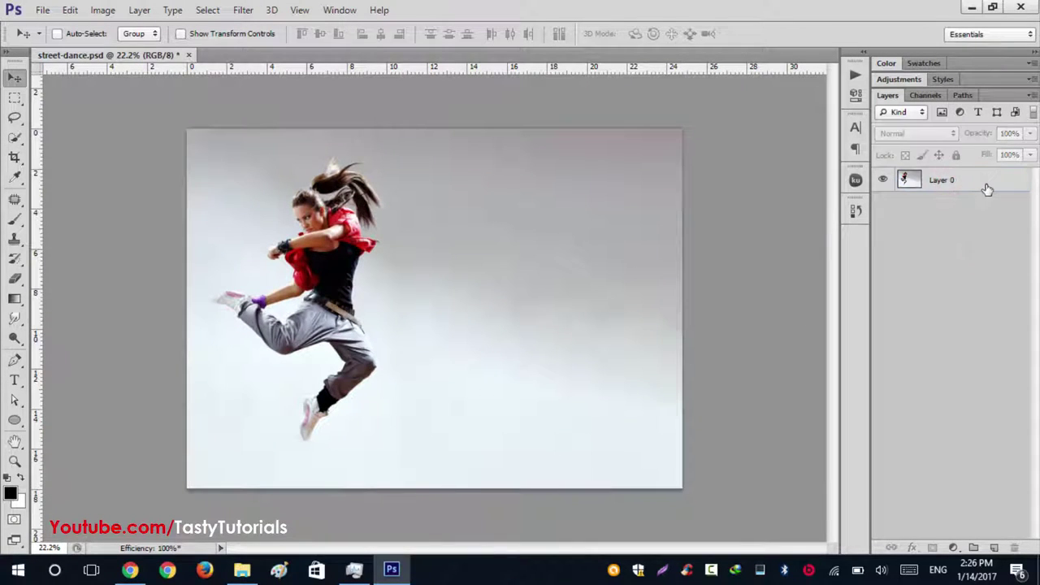
pyautogui.click(985, 182)
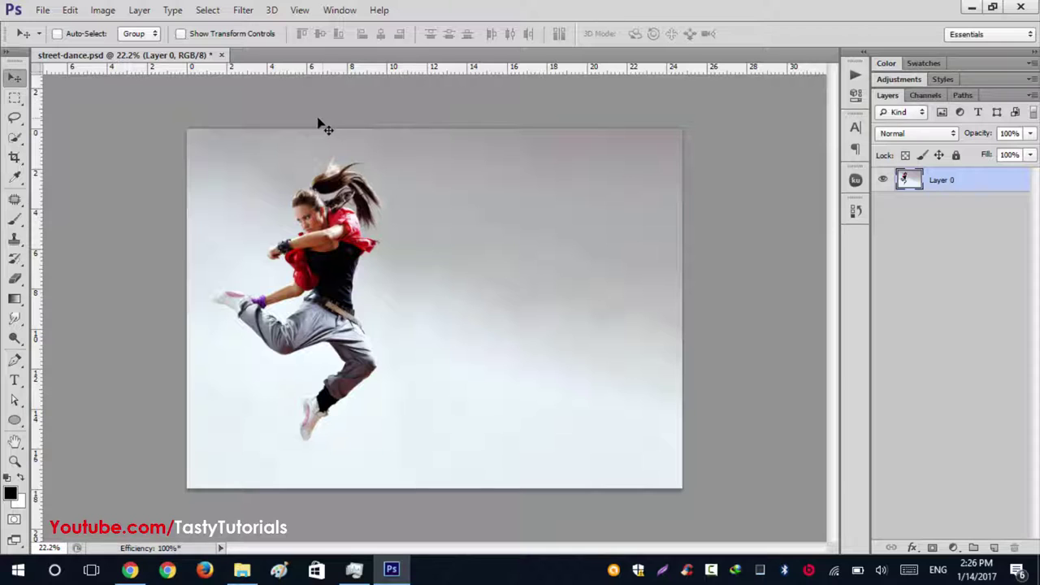
# Step: Convert the unlocked dancer photo layer back into a locked Background layer
pyautogui.scroll(-1, 104, 14)
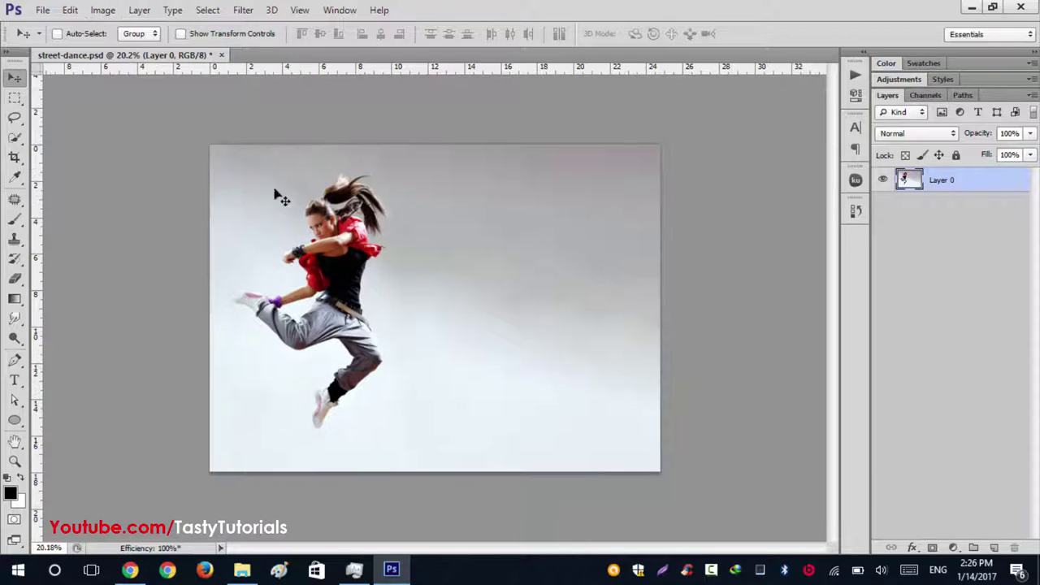
pyautogui.click(139, 9)
pyautogui.moveTo(181, 30)
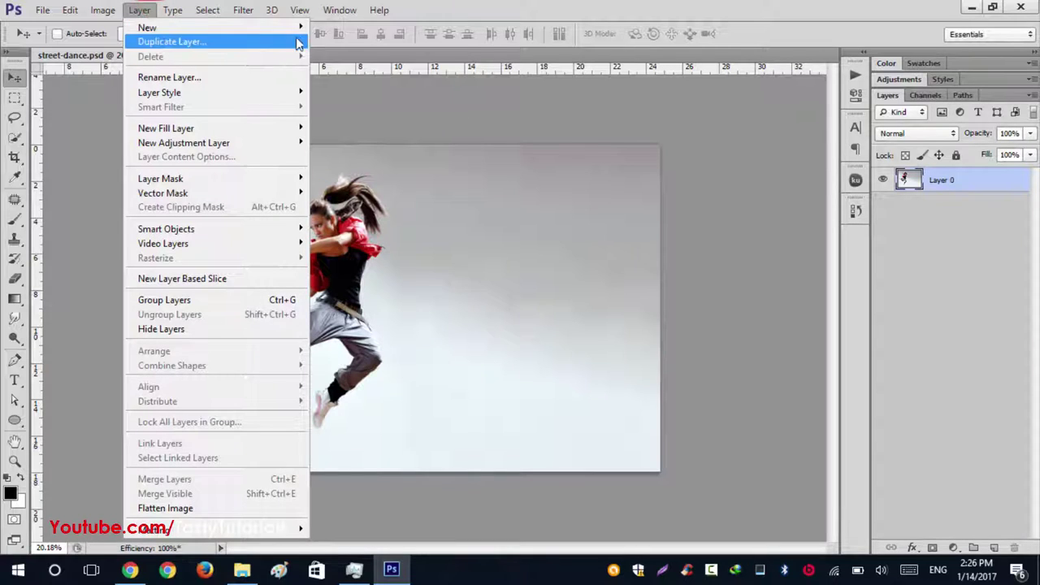
pyautogui.click(340, 40)
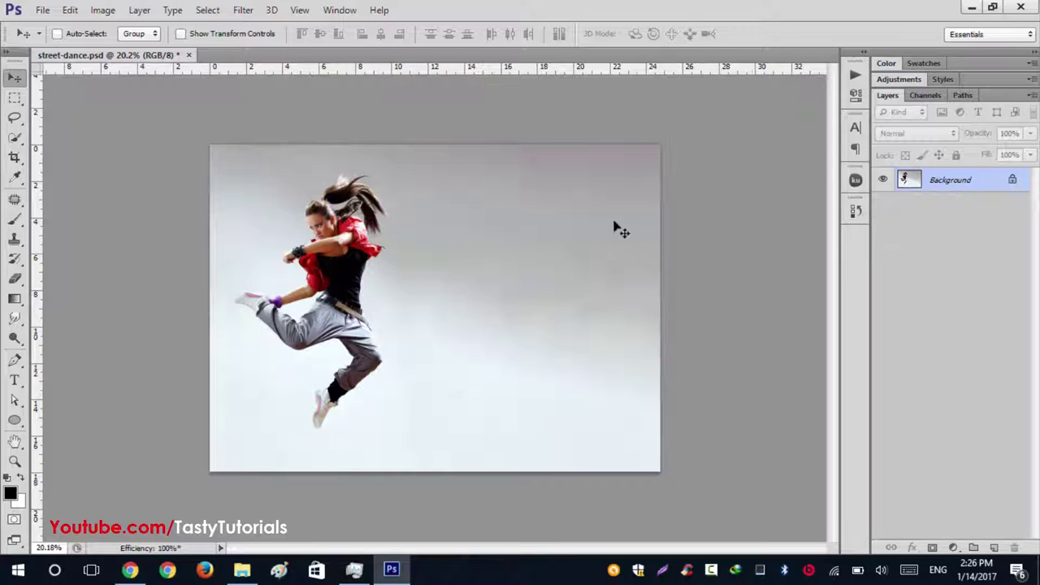
# Step: Select the dancer's face, torso and raised leg using the Quick Selection tool with a brush size of 80
pyautogui.scroll(1, 263, 277)
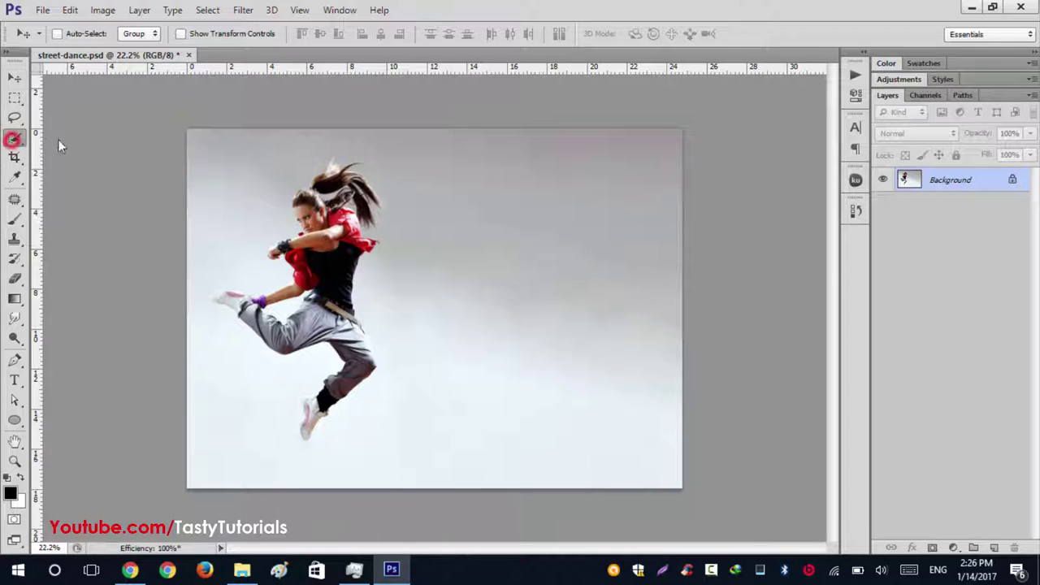
pyautogui.click(15, 137)
pyautogui.click(82, 135)
pyautogui.scroll(2, 259, 269)
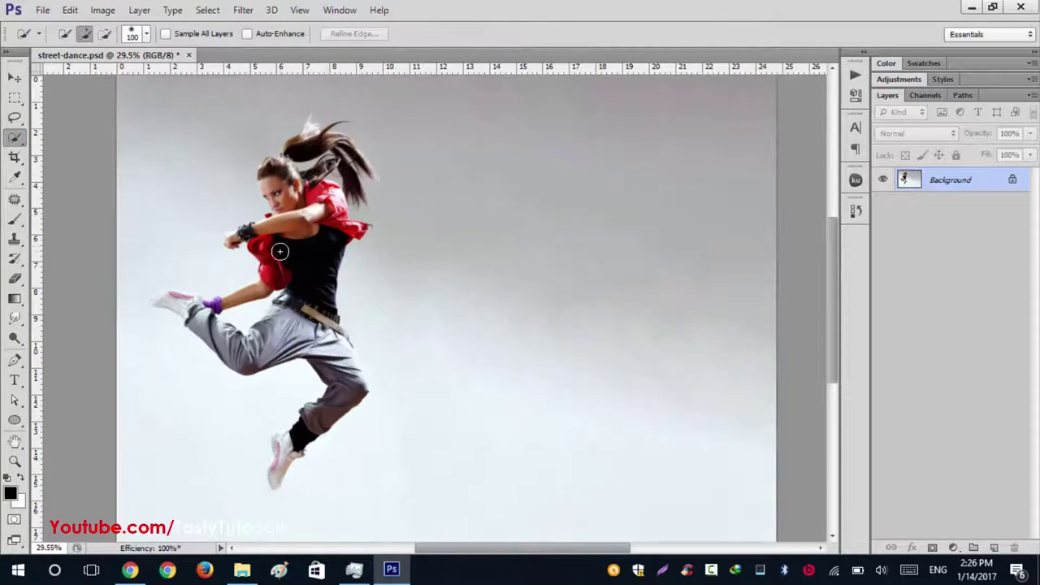
pyautogui.scroll(1, 258, 250)
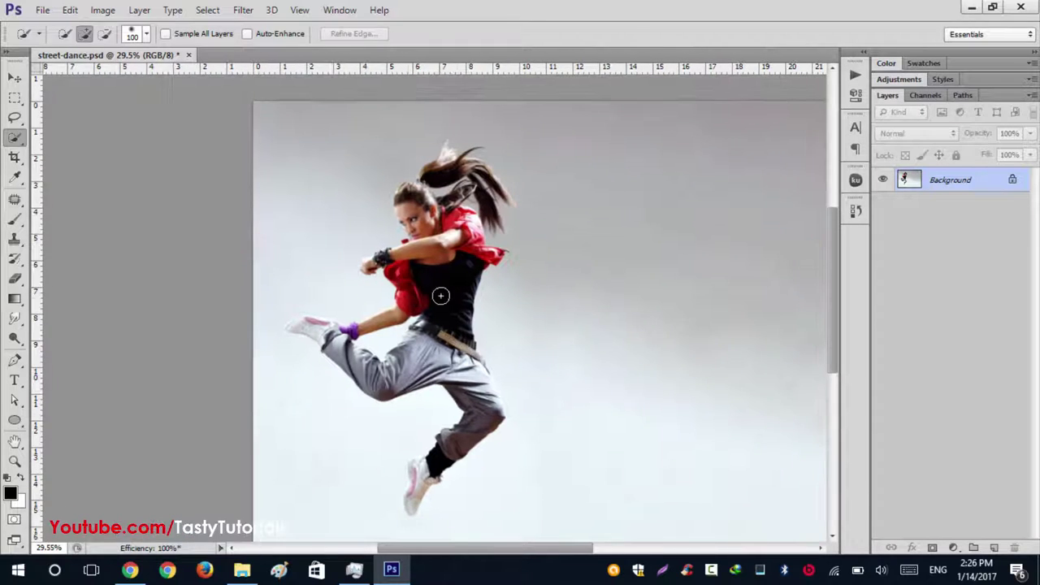
pyautogui.scroll(1, 439, 295)
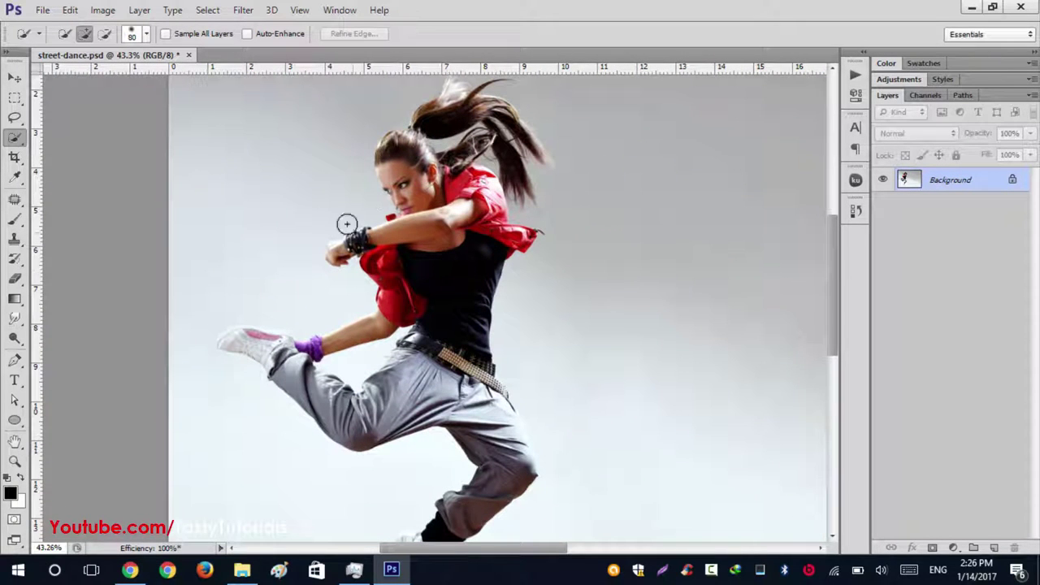
pyautogui.press('[')
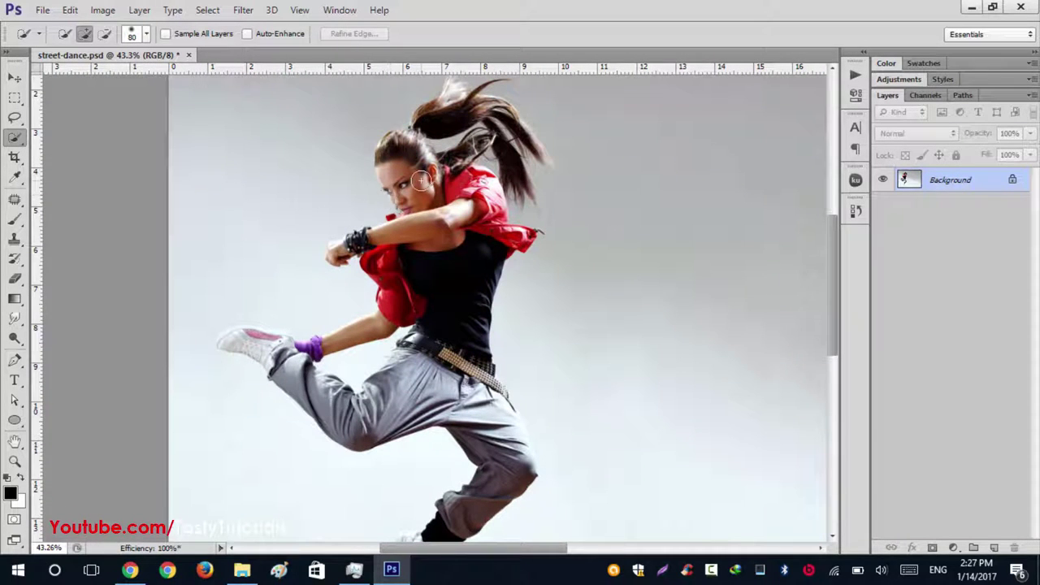
pyautogui.moveTo(409, 175)
pyautogui.mouseDown()
pyautogui.moveTo(444, 242)
pyautogui.moveTo(464, 357)
pyautogui.moveTo(455, 371)
pyautogui.moveTo(346, 410)
pyautogui.moveTo(281, 358)
pyautogui.moveTo(372, 334)
pyautogui.mouseUp()
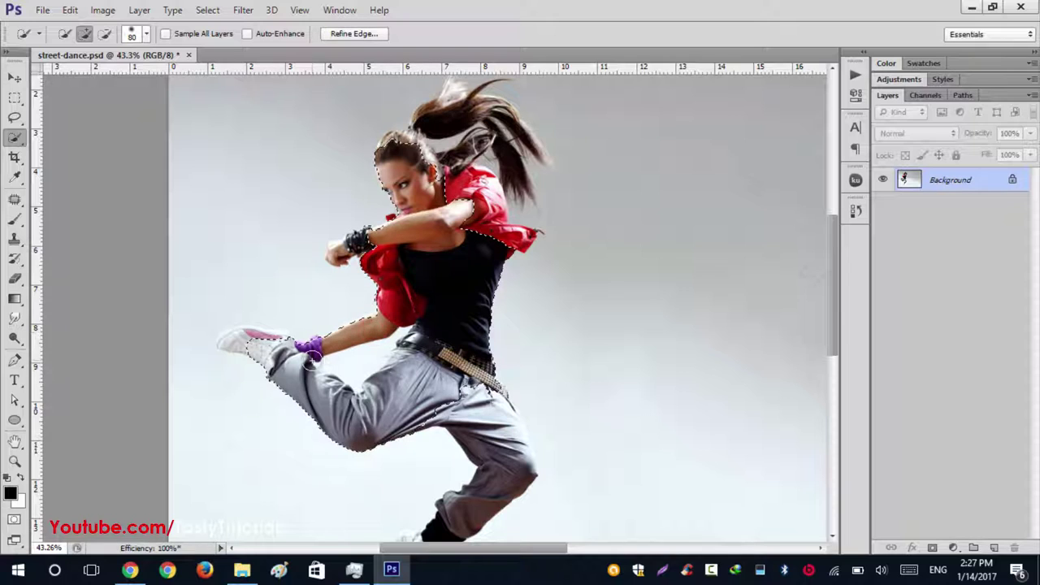
# Step: Add the outstretched arm, the ponytail and the red jacket's shoulder and back to the dancer selection
pyautogui.click(408, 236)
pyautogui.moveTo(407, 235)
pyautogui.mouseDown()
pyautogui.moveTo(451, 150)
pyautogui.moveTo(443, 110)
pyautogui.moveTo(501, 159)
pyautogui.moveTo(475, 213)
pyautogui.mouseUp()
pyautogui.moveTo(517, 241); pyautogui.dragTo(520, 244)
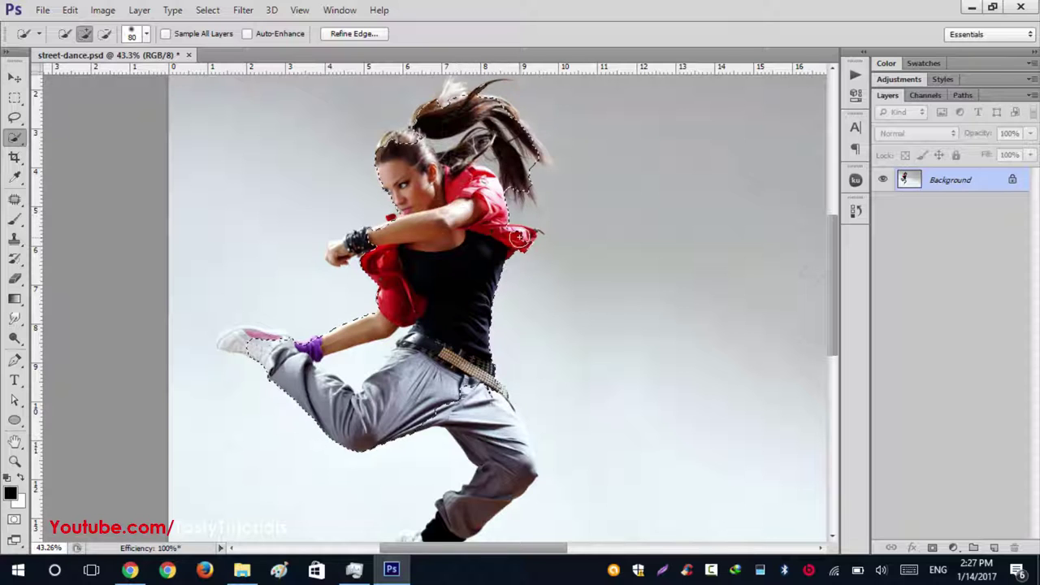
# Step: Extend the selection over the dancer's other leg, including the knee, black sock and upper part of the shoe
pyautogui.moveTo(449, 348); pyautogui.dragTo(415, 229)
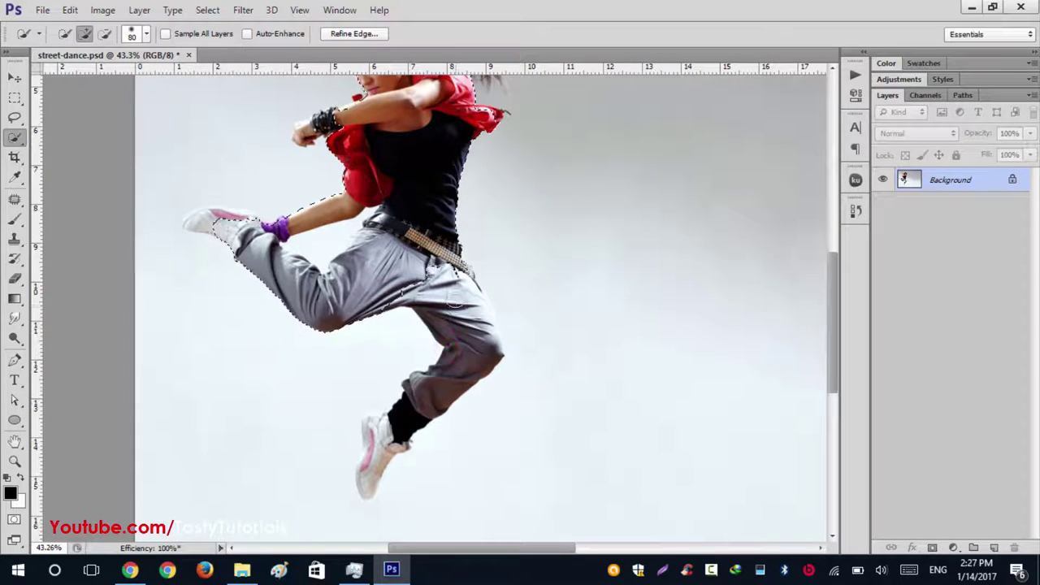
pyautogui.moveTo(456, 298); pyautogui.dragTo(453, 380)
pyautogui.click(388, 438)
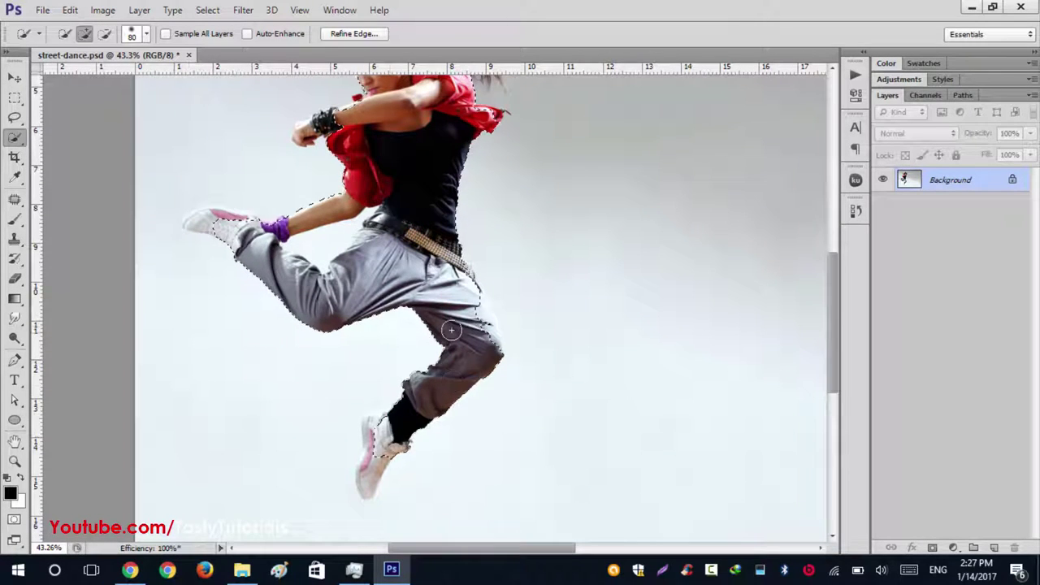
pyautogui.moveTo(469, 317); pyautogui.dragTo(482, 347)
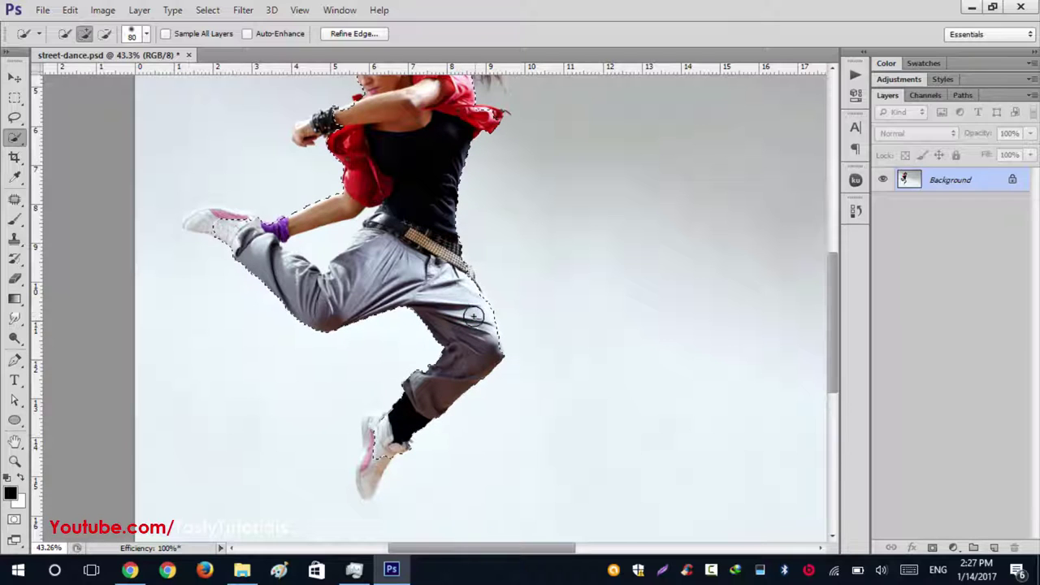
pyautogui.moveTo(358, 249); pyautogui.dragTo(409, 298)
# Step: Reduce the selection brush size to 50 and add the dancer's hand, black wristband and red collar tip
pyautogui.scroll(3, 409, 298)
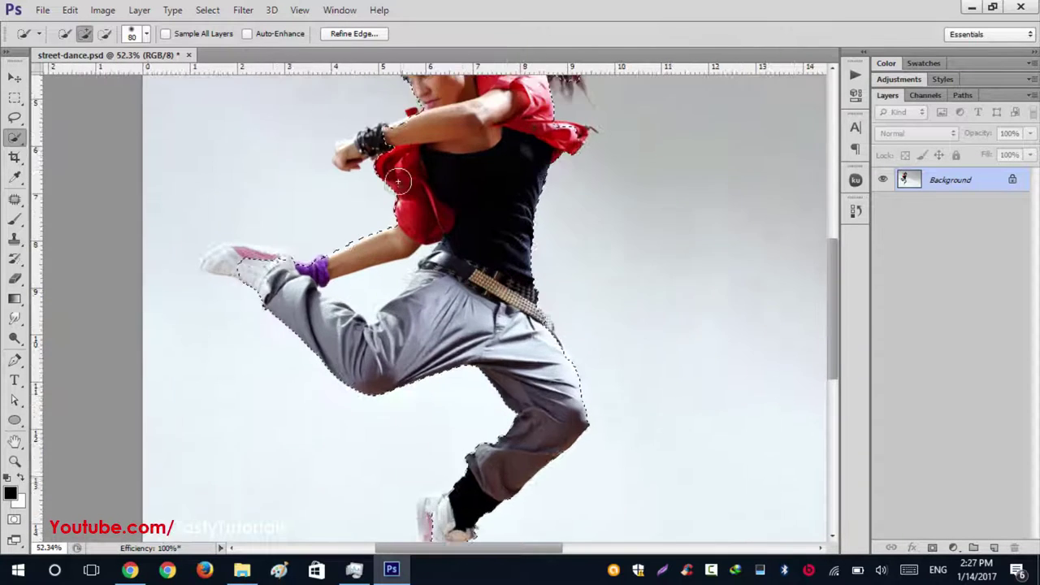
pyautogui.moveTo(405, 164); pyautogui.dragTo(519, 331)
pyautogui.press('[')
pyautogui.press('[')
pyautogui.press('[')
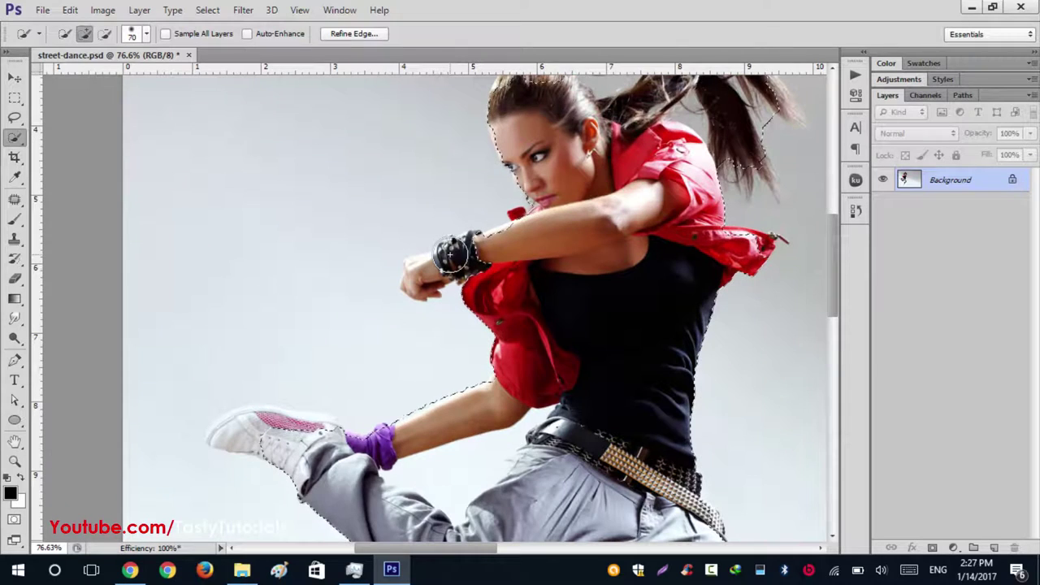
pyautogui.scroll(3, 447, 256)
pyautogui.moveTo(452, 257)
pyautogui.mouseDown()
pyautogui.moveTo(430, 275)
pyautogui.moveTo(405, 276)
pyautogui.mouseUp()
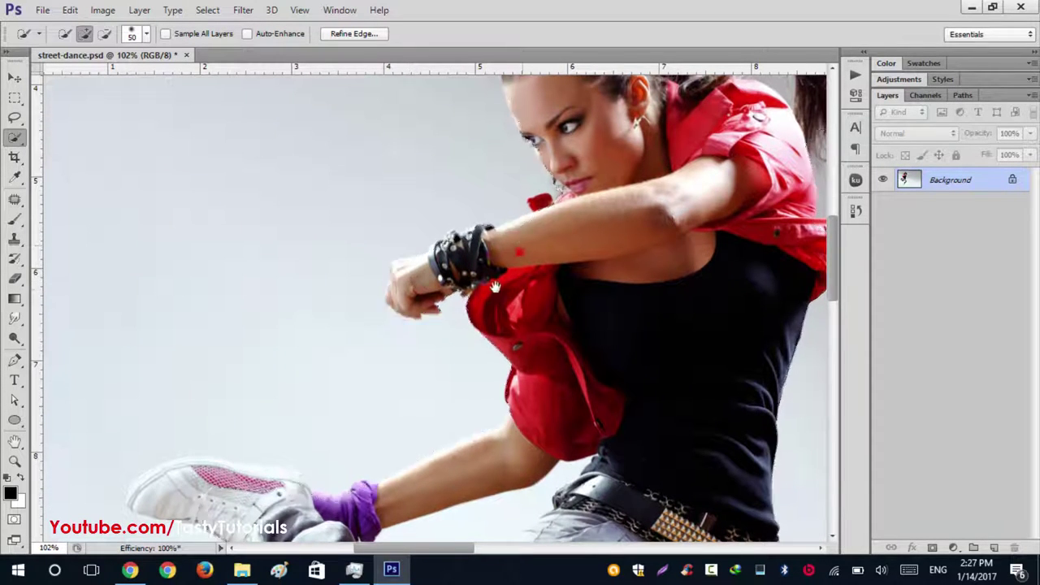
pyautogui.moveTo(495, 287)
pyautogui.mouseDown()
pyautogui.moveTo(468, 331)
pyautogui.moveTo(490, 281)
pyautogui.moveTo(517, 273)
pyautogui.mouseUp()
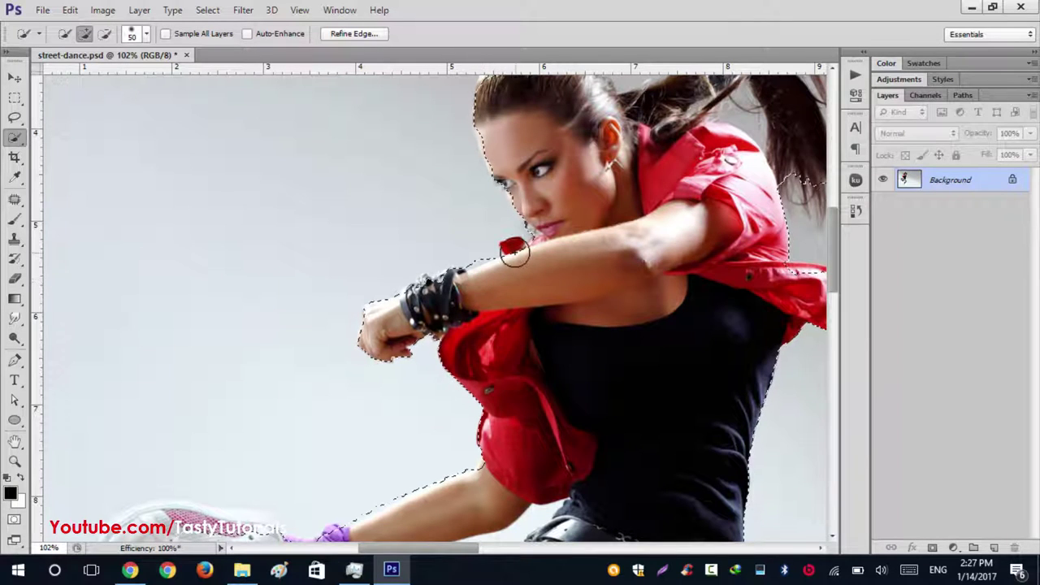
pyautogui.moveTo(589, 198); pyautogui.dragTo(499, 312)
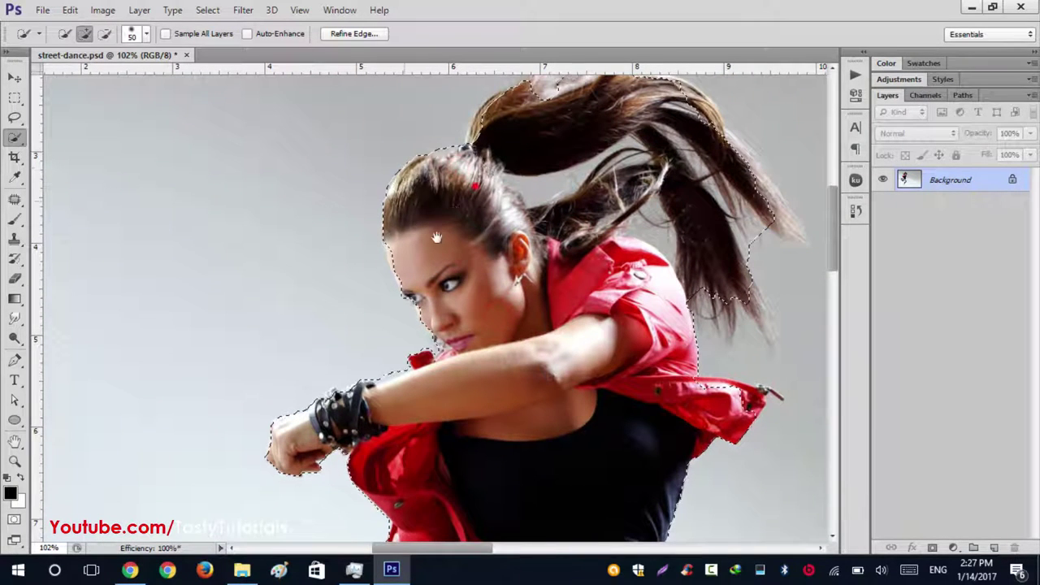
# Step: Add the light upper strands and the outer tip of the flying ponytail to the selection
pyautogui.moveTo(436, 237); pyautogui.dragTo(381, 313)
pyautogui.click(508, 130)
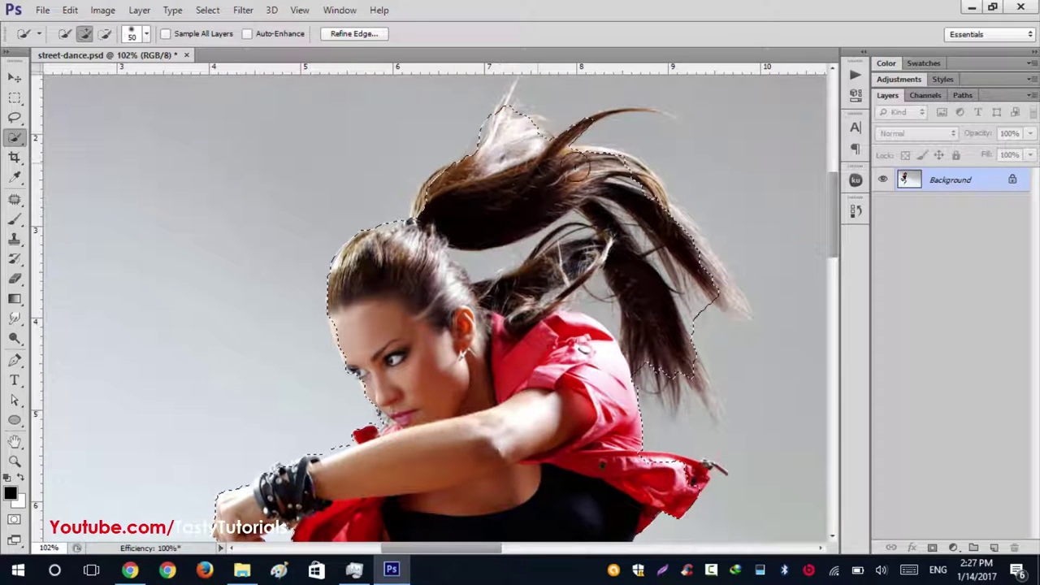
pyautogui.click(703, 269)
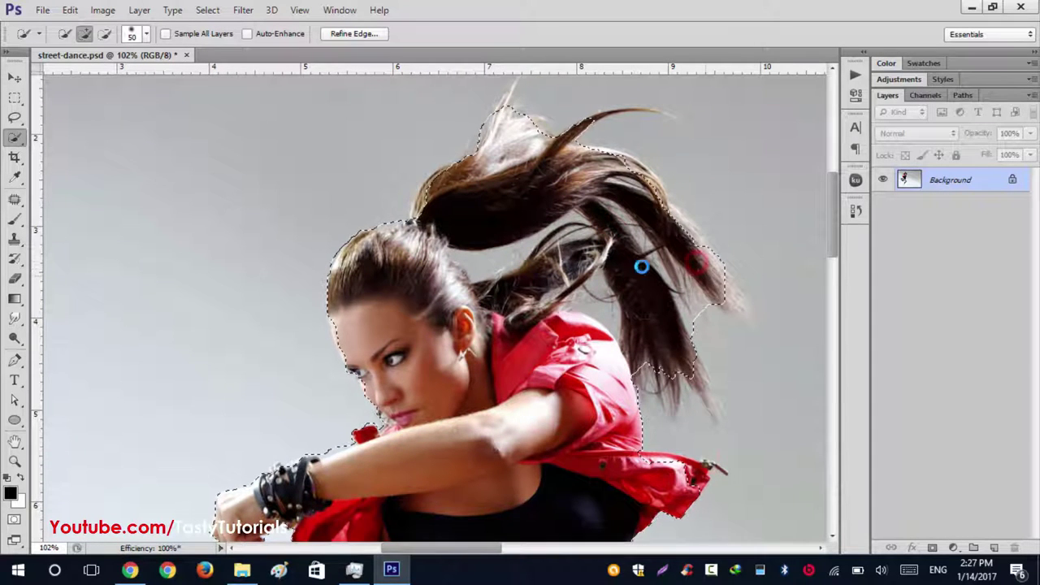
pyautogui.moveTo(594, 285); pyautogui.dragTo(537, 199)
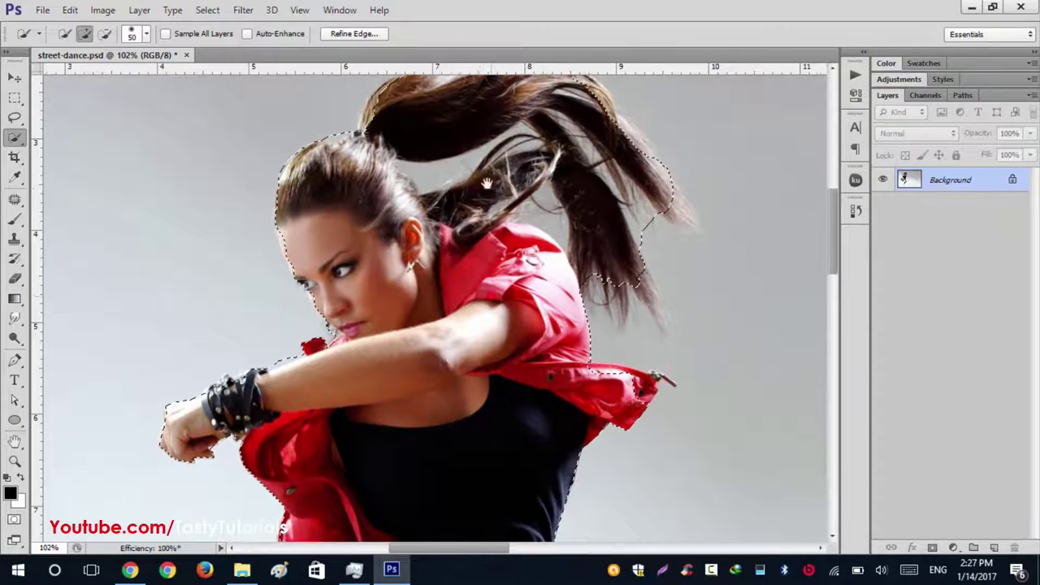
# Step: Reduce the selection brush size to 35 and add the flared back corner of the red jacket
pyautogui.moveTo(489, 299); pyautogui.dragTo(486, 170)
pyautogui.moveTo(484, 281); pyautogui.dragTo(445, 285)
pyautogui.press('[')
pyautogui.press('[')
pyautogui.press('[')
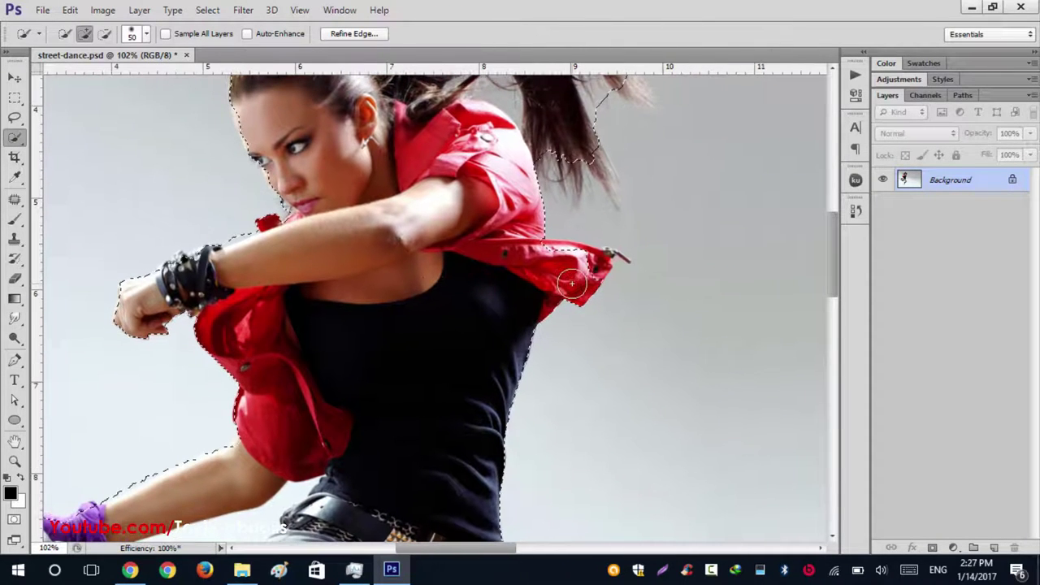
pyautogui.moveTo(572, 283)
pyautogui.mouseDown()
pyautogui.moveTo(603, 263)
pyautogui.moveTo(572, 261)
pyautogui.mouseUp()
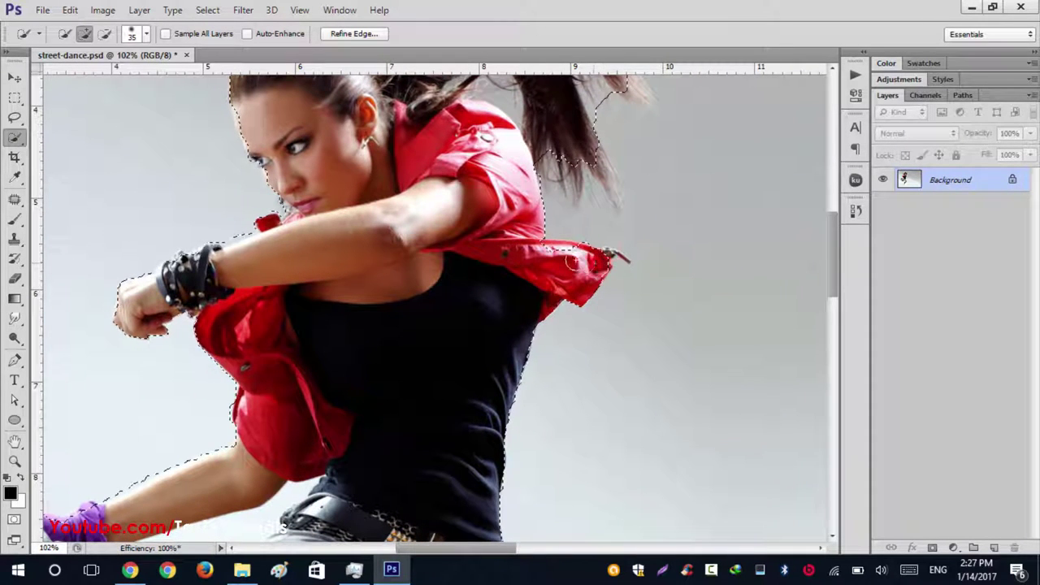
# Step: Extend the selection over the toe and upper edge of the white shoe on the raised leg
pyautogui.moveTo(441, 278); pyautogui.dragTo(571, 98)
pyautogui.moveTo(513, 378)
pyautogui.mouseDown()
pyautogui.moveTo(501, 418)
pyautogui.moveTo(629, 368)
pyautogui.moveTo(733, 362)
pyautogui.mouseUp()
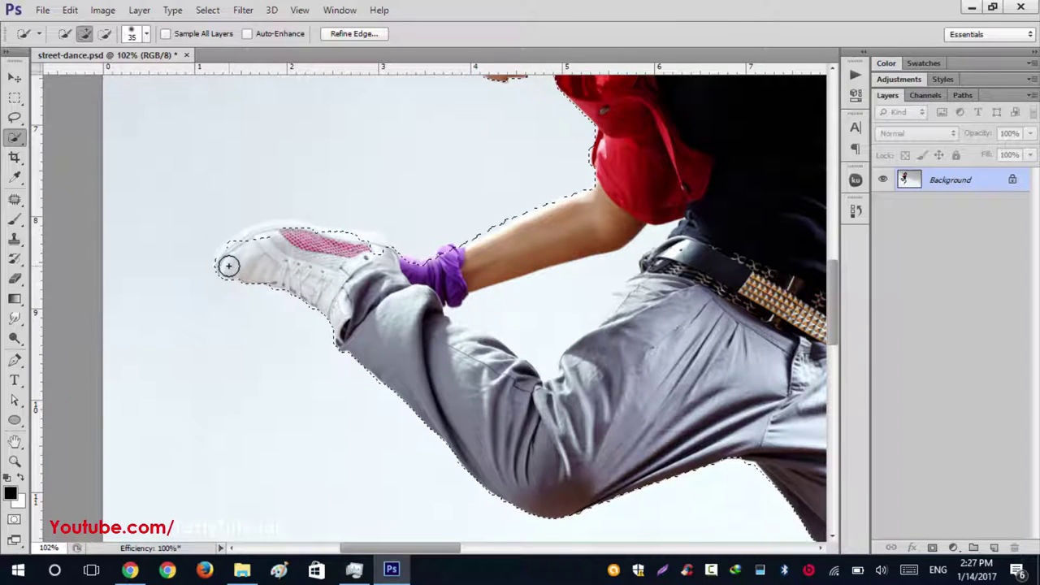
pyautogui.moveTo(228, 265); pyautogui.dragTo(243, 251)
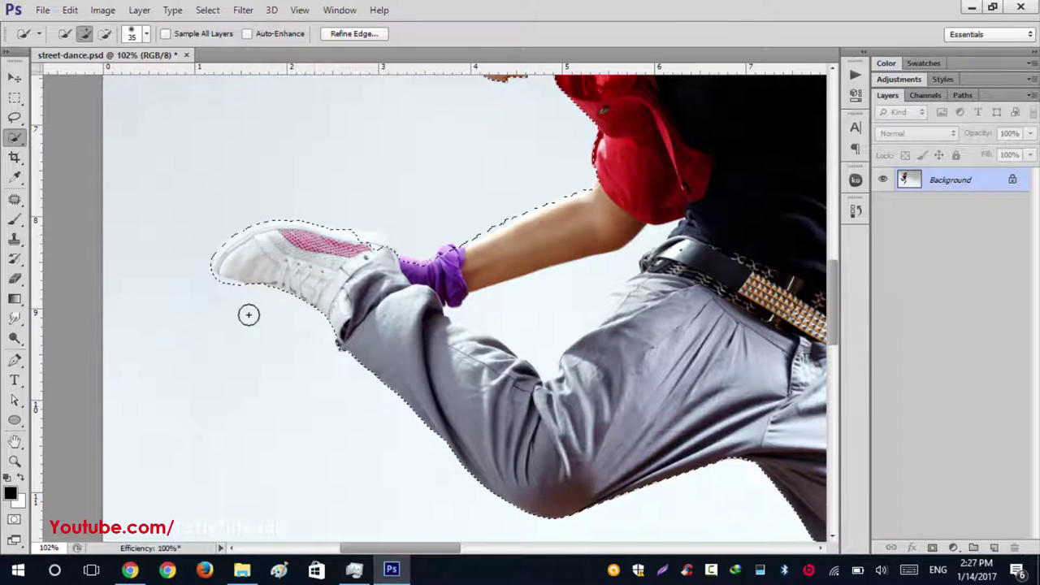
# Step: Try to add the heel of the raised white shoe to the selection, and undo the stray selection strokes
pyautogui.scroll(2, 194, 339)
pyautogui.moveTo(384, 218)
pyautogui.mouseDown()
pyautogui.moveTo(446, 222)
pyautogui.moveTo(418, 226)
pyautogui.mouseUp()
pyautogui.hotkey('ctrl', 'alt', 'z')
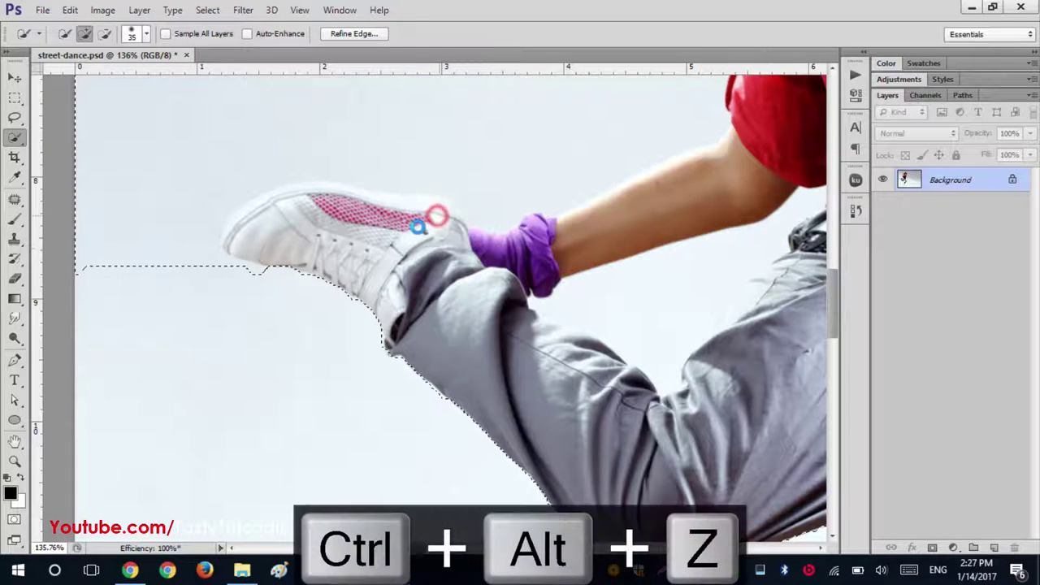
pyautogui.hotkey('ctrl', 'alt', 'z')
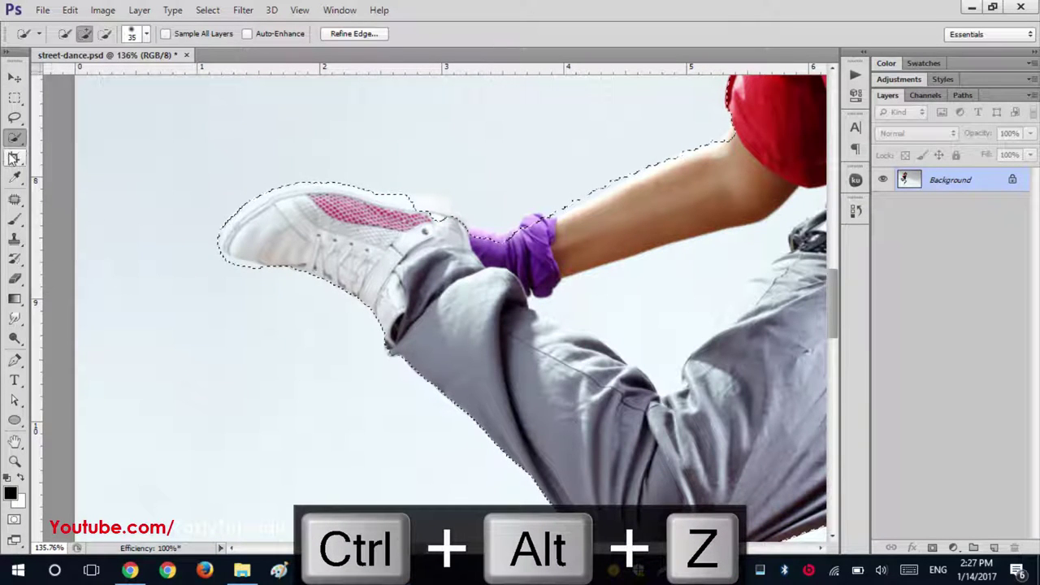
# Step: Add the heel of the raised white shoe and the upper edge of the purple wristband to the selection with the Lasso tool
pyautogui.moveTo(16, 119); pyautogui.dragTo(57, 118)
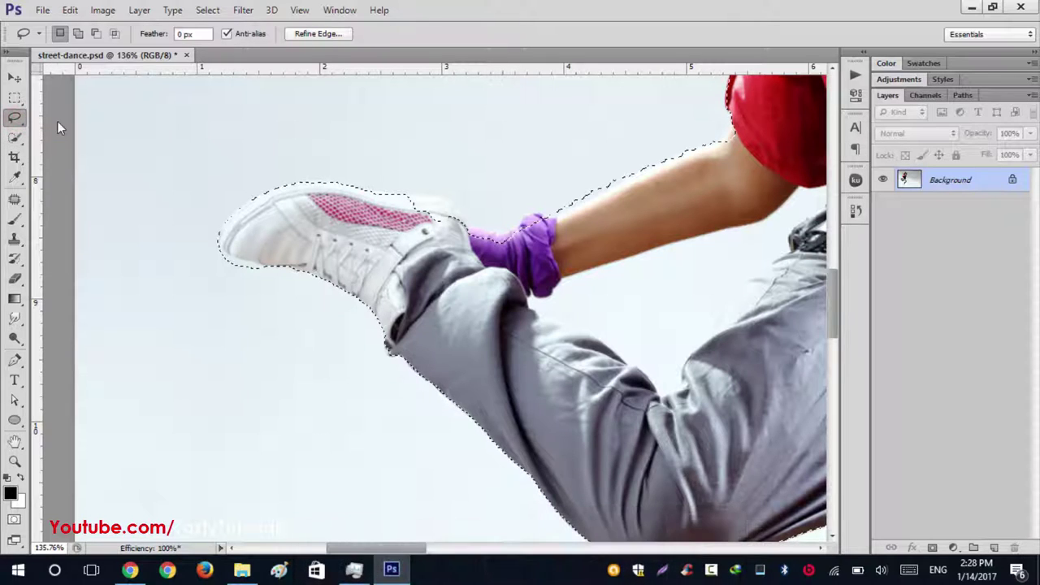
pyautogui.scroll(1, 431, 236)
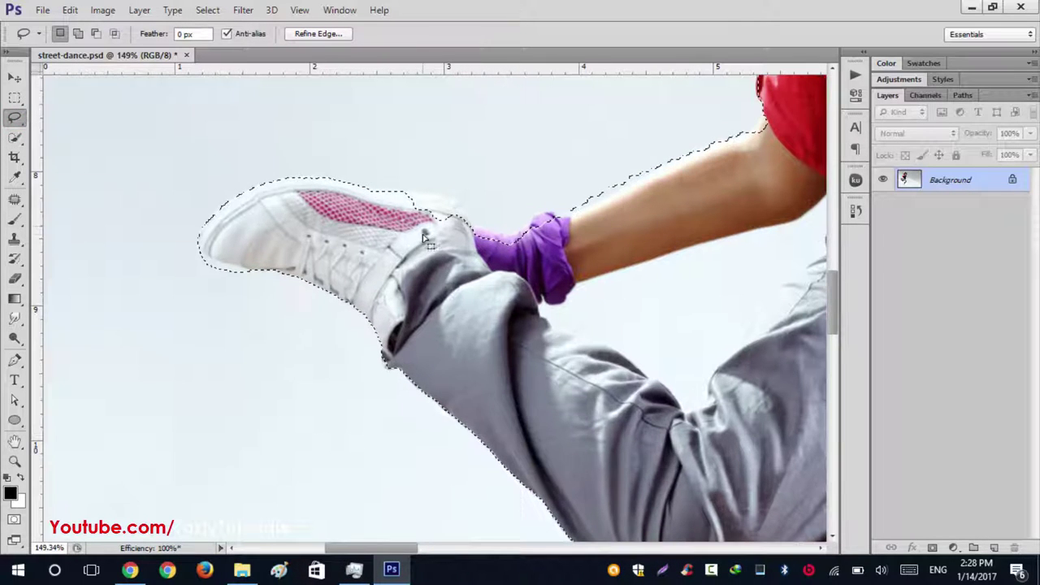
pyautogui.press('shift')
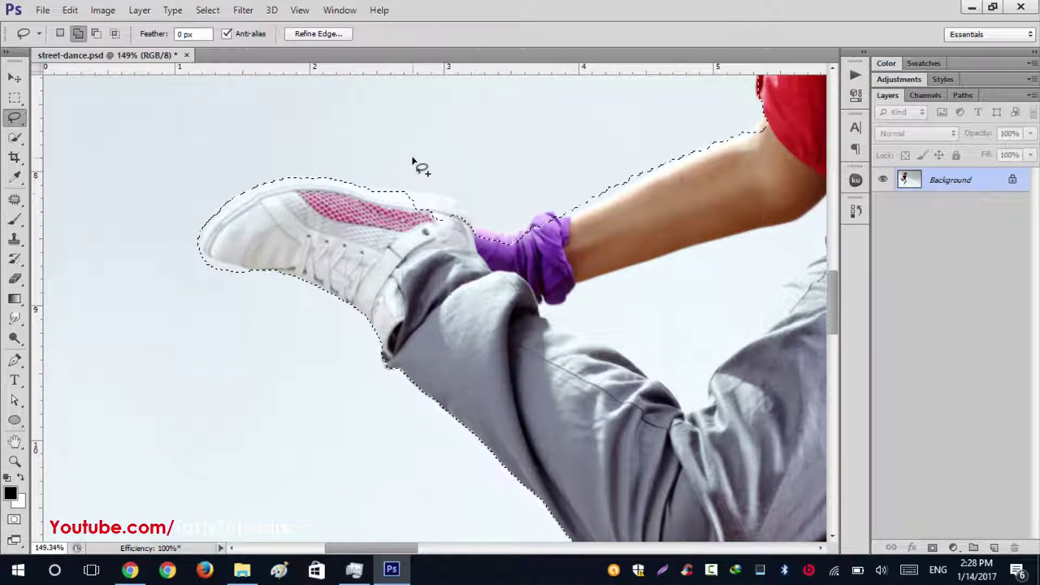
pyautogui.moveTo(418, 208); pyautogui.dragTo(369, 186)
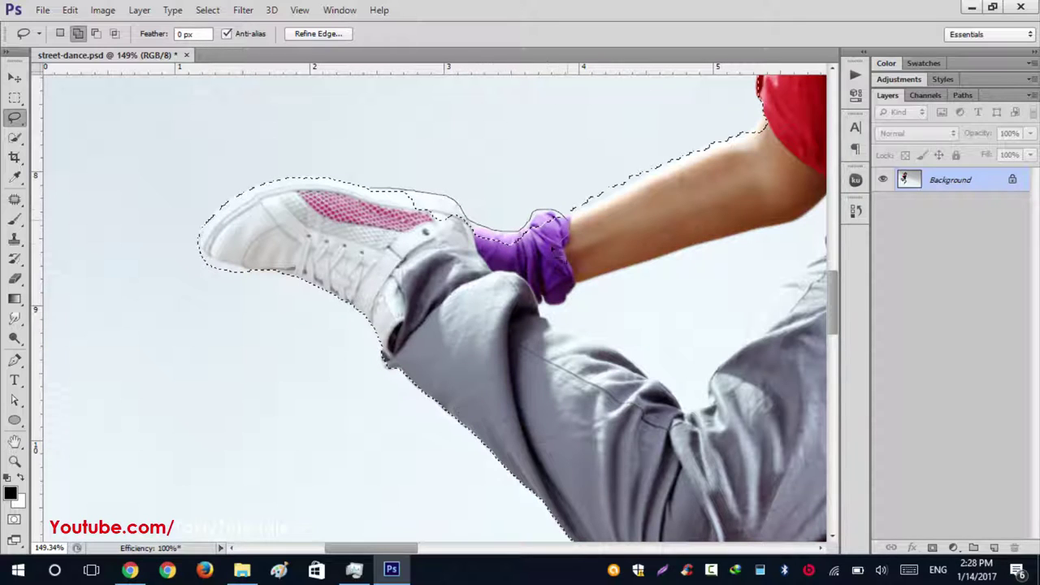
pyautogui.moveTo(377, 199); pyautogui.dragTo(372, 193)
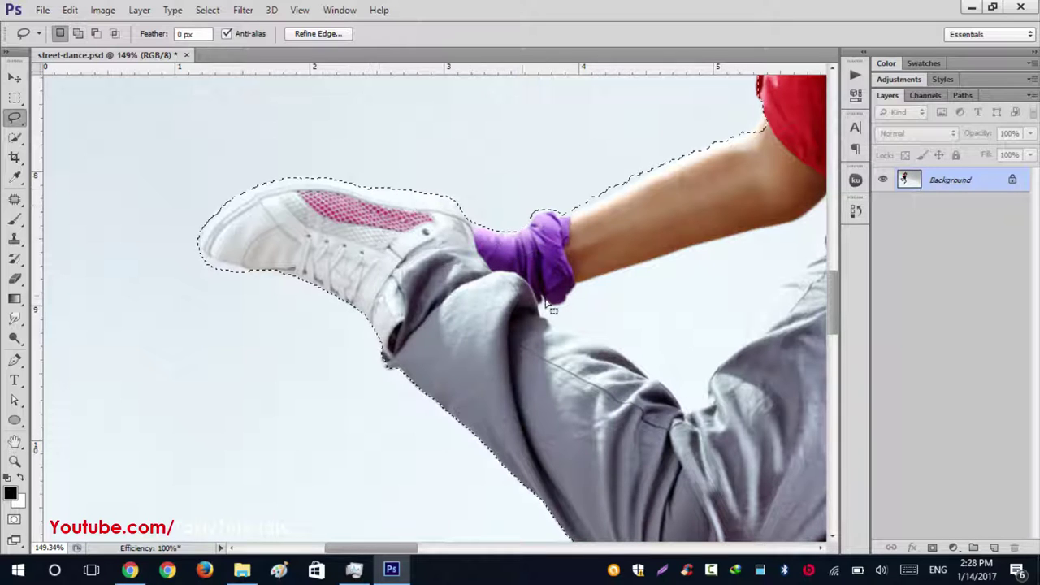
# Step: Subtract the thin strip of background along the underside of the raised shoe's toe from the selection with the Lasso tool
pyautogui.moveTo(456, 301); pyautogui.dragTo(495, 298)
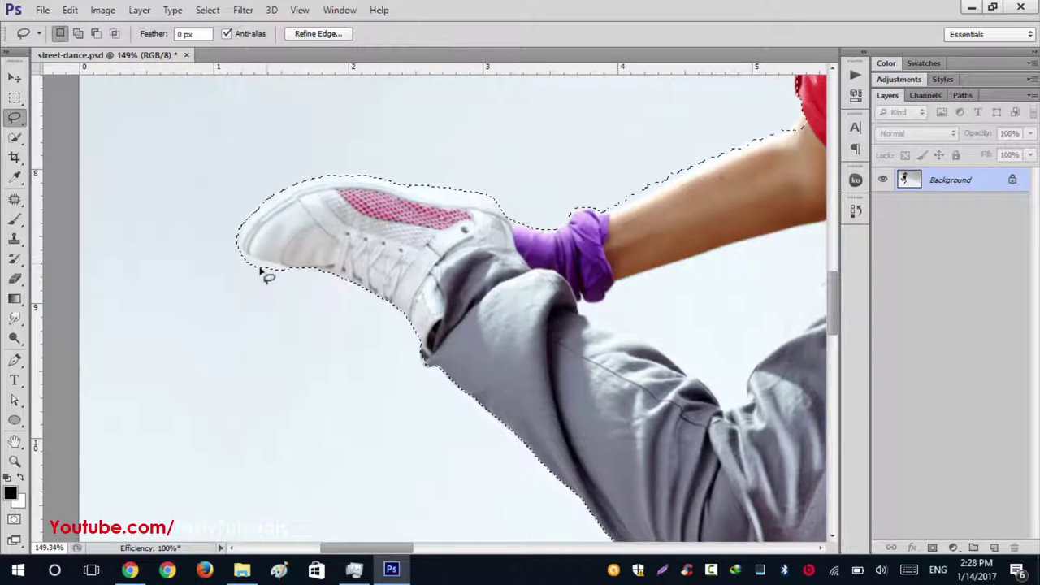
pyautogui.scroll(3, 256, 273)
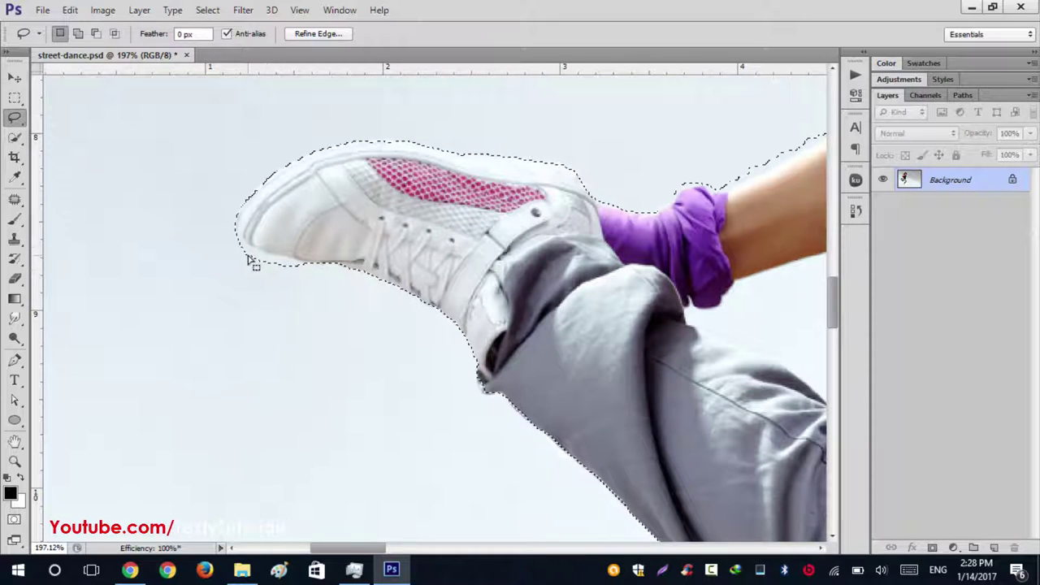
pyautogui.press('alt')
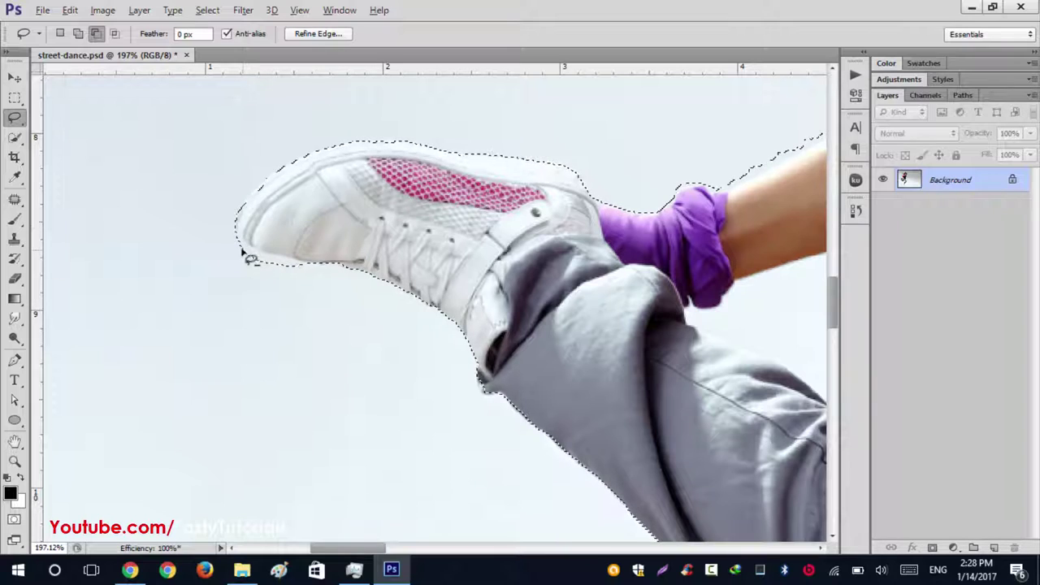
pyautogui.moveTo(238, 243); pyautogui.dragTo(239, 244)
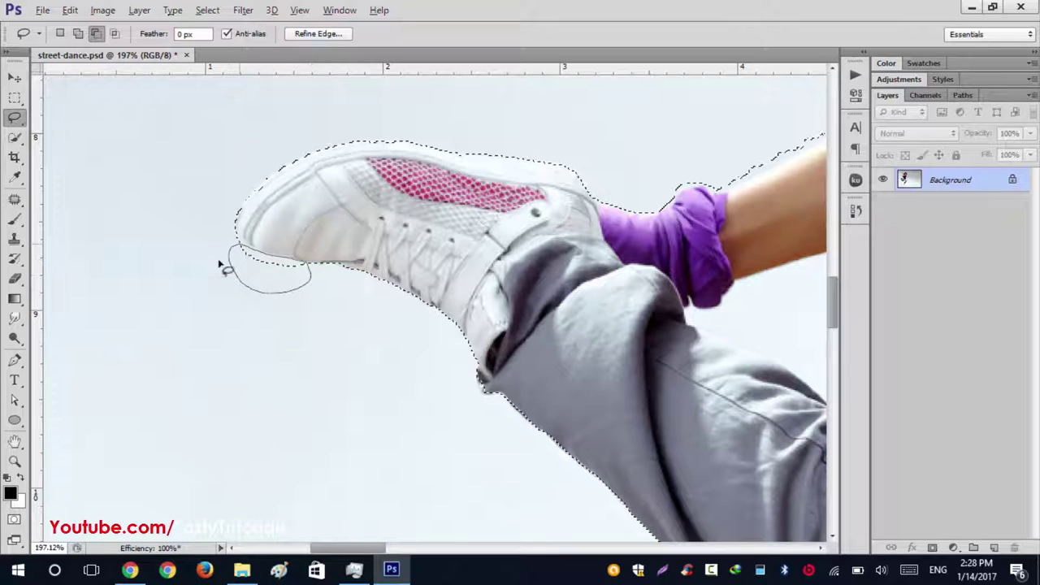
pyautogui.moveTo(219, 261); pyautogui.dragTo(235, 247)
# Step: Add the outer end of the studded belt and the hip edge of the trousers to the selection with the Lasso tool
pyautogui.scroll(-5, 265, 268)
pyautogui.moveTo(636, 319)
pyautogui.mouseDown()
pyautogui.moveTo(378, 311)
pyautogui.moveTo(255, 344)
pyautogui.moveTo(114, 122)
pyautogui.mouseUp()
pyautogui.moveTo(379, 302); pyautogui.dragTo(352, 469)
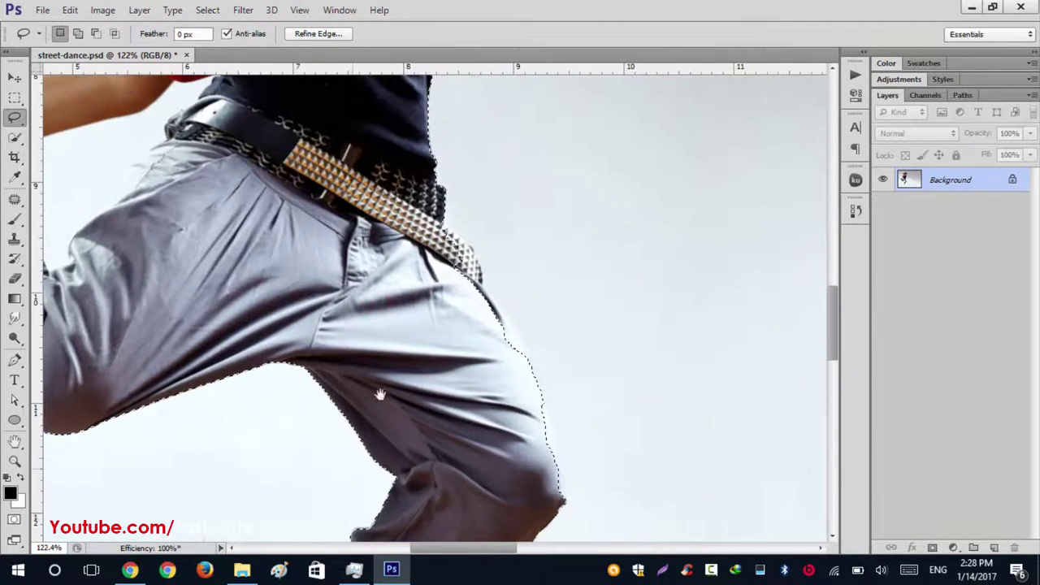
pyautogui.moveTo(380, 395); pyautogui.dragTo(373, 444)
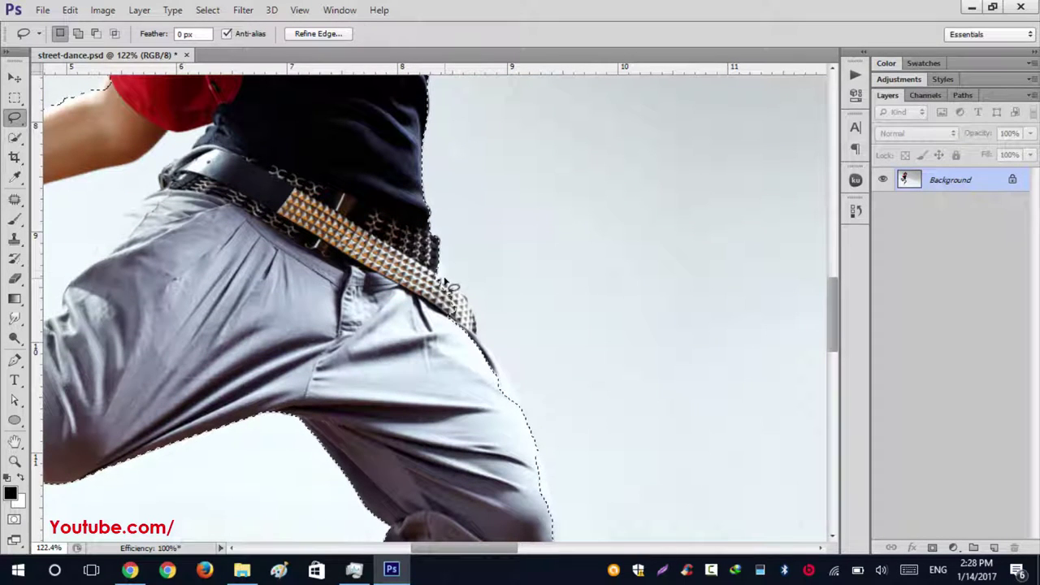
pyautogui.press('shift')
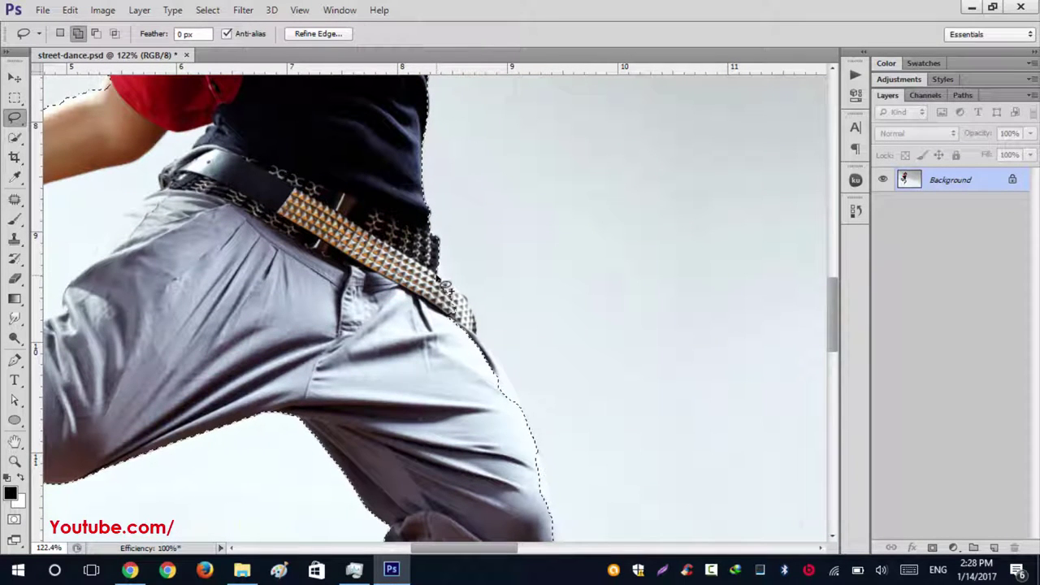
pyautogui.moveTo(437, 276); pyautogui.dragTo(441, 280)
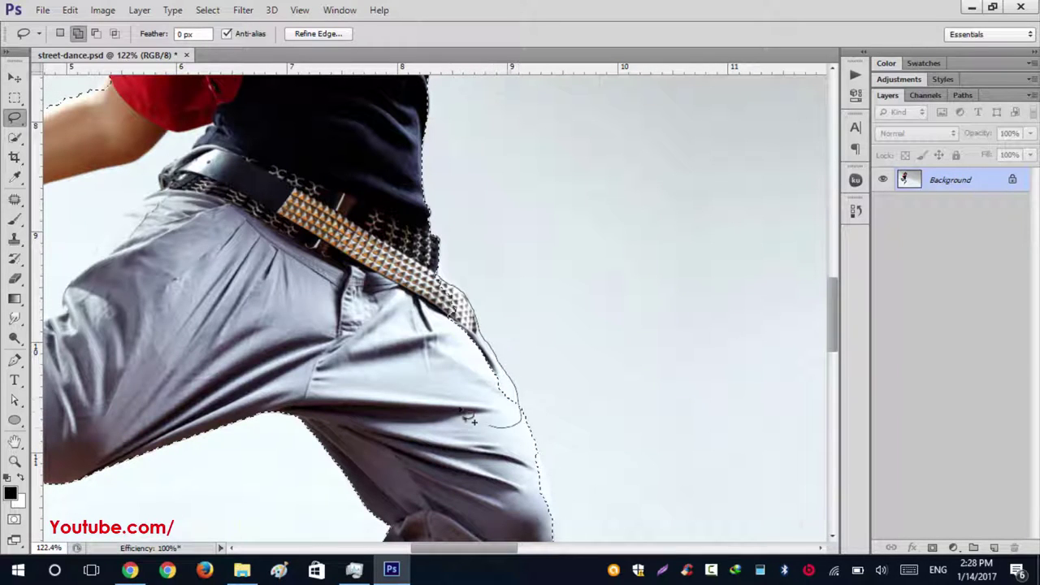
pyautogui.moveTo(435, 279); pyautogui.dragTo(437, 277)
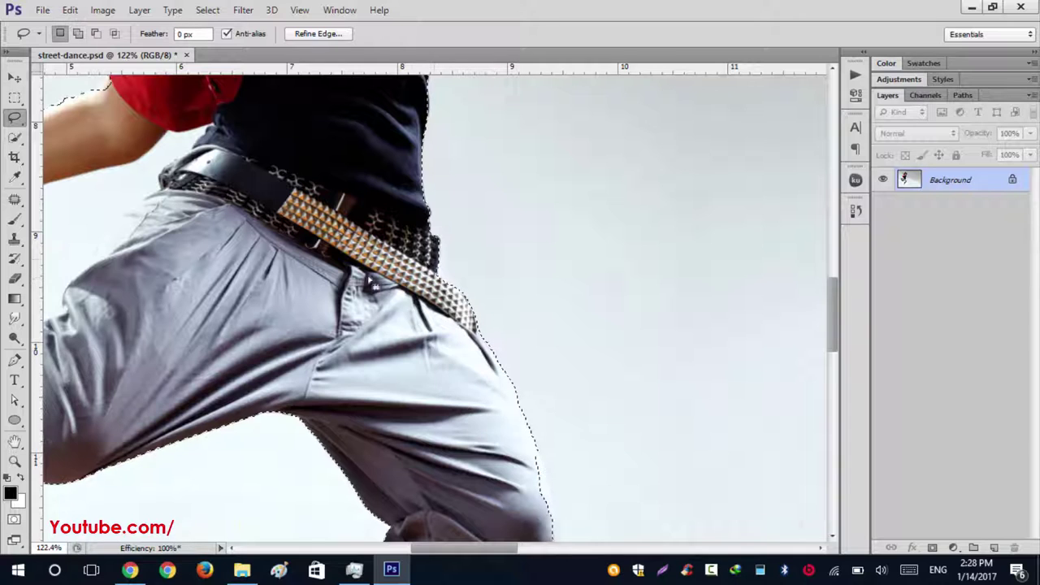
# Step: Add the rest of the lower white shoe to the selection with the Quick Selection tool, reducing the brush size to 15
pyautogui.scroll(-2, 417, 293)
pyautogui.moveTo(396, 334); pyautogui.dragTo(412, 202)
pyautogui.moveTo(400, 353); pyautogui.dragTo(517, 173)
pyautogui.scroll(4, 411, 277)
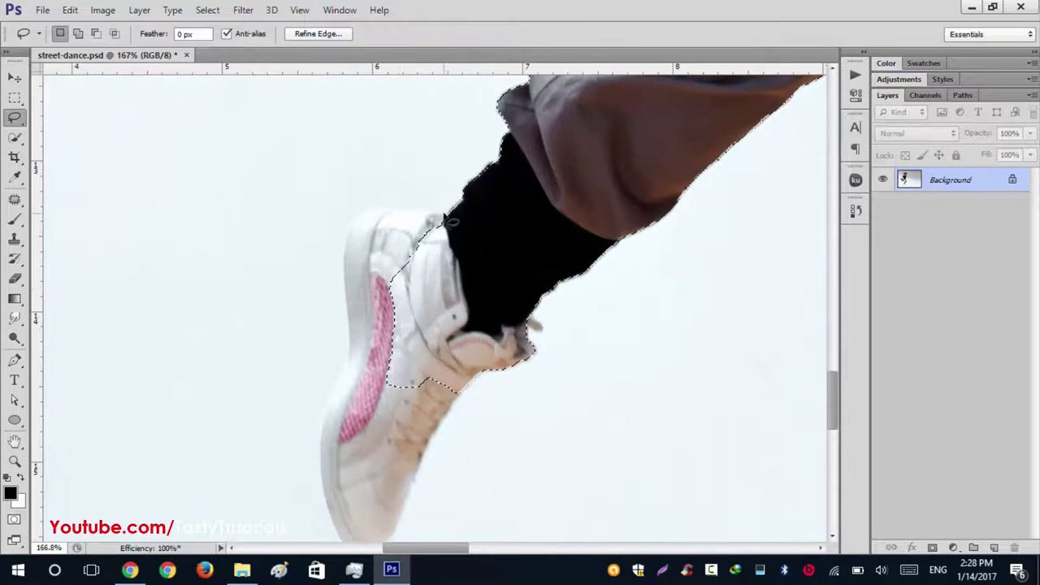
pyautogui.press('w')
pyautogui.moveTo(439, 310); pyautogui.dragTo(410, 239)
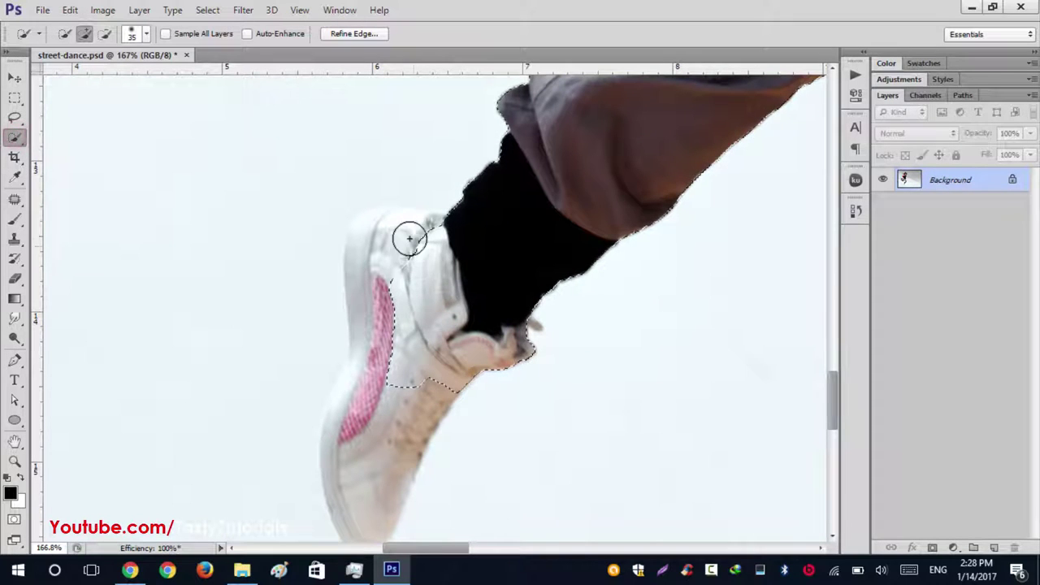
pyautogui.moveTo(396, 282); pyautogui.dragTo(405, 385)
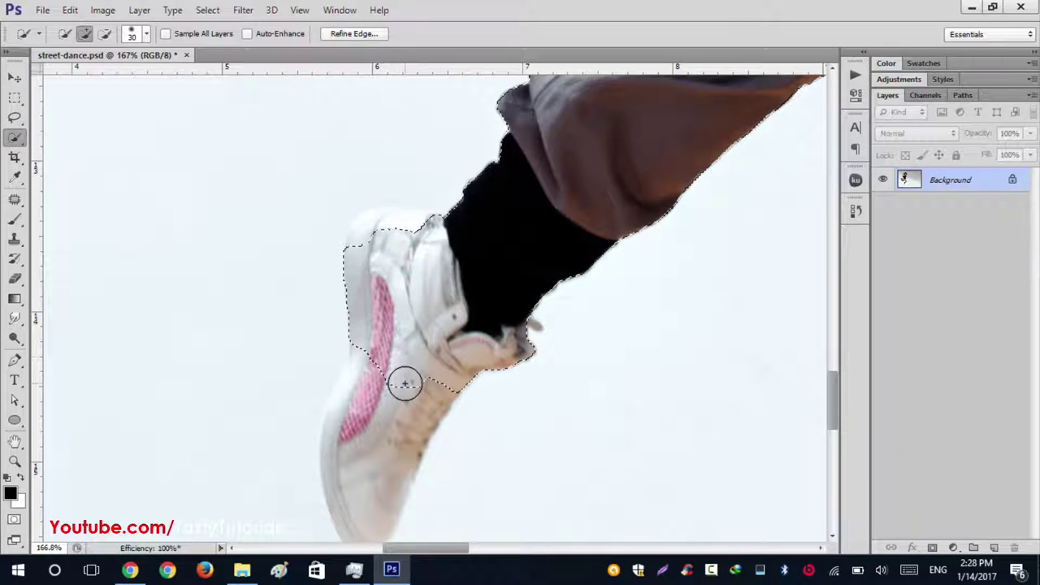
pyautogui.moveTo(368, 442)
pyautogui.mouseDown()
pyautogui.moveTo(346, 409)
pyautogui.moveTo(361, 366)
pyautogui.moveTo(329, 441)
pyautogui.mouseUp()
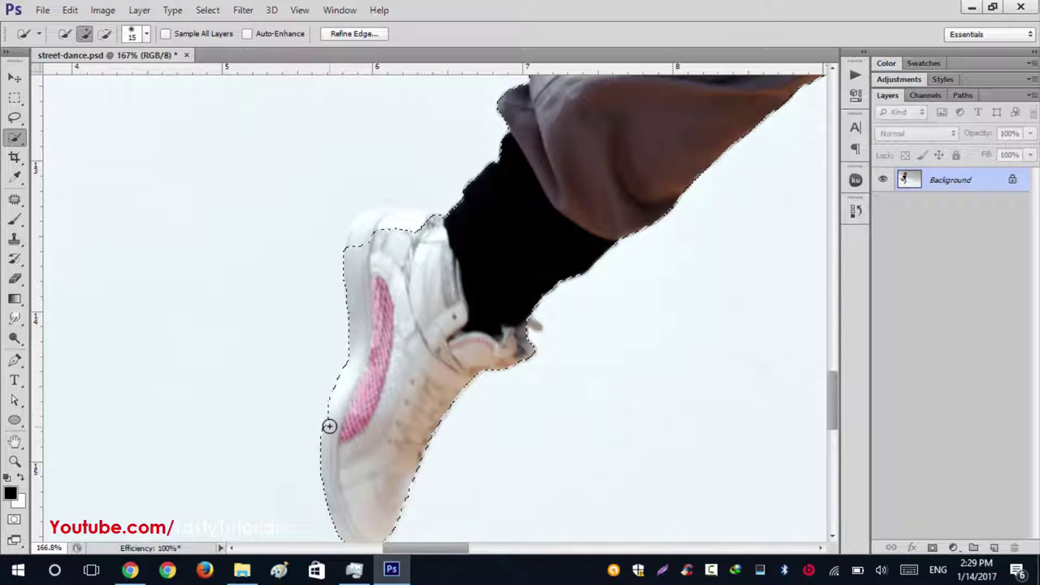
pyautogui.click(329, 426)
pyautogui.moveTo(402, 376)
pyautogui.mouseDown()
pyautogui.moveTo(404, 298)
pyautogui.moveTo(412, 398)
pyautogui.mouseUp()
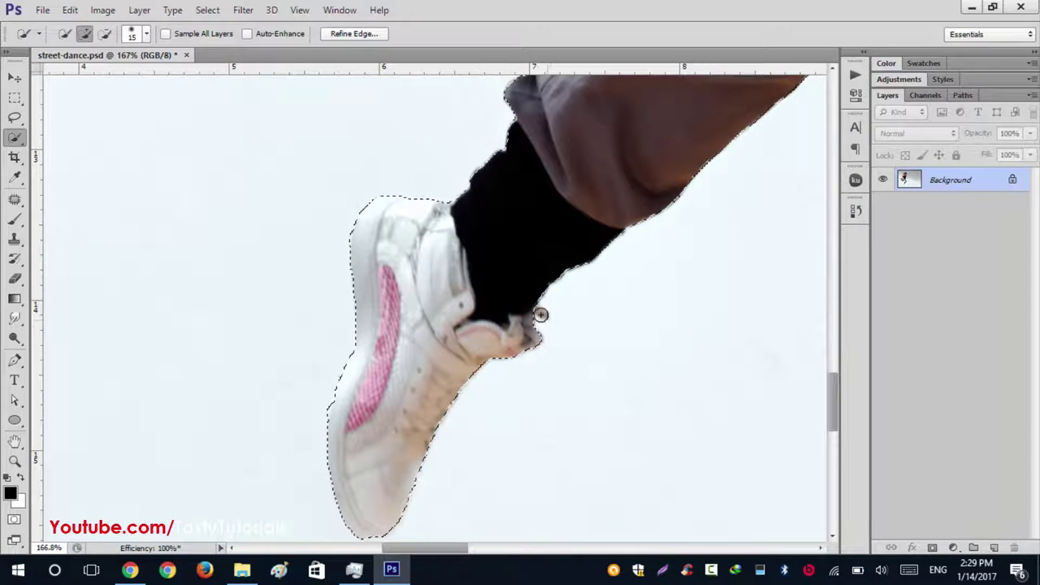
# Step: Subtract the background gap enclosed by the forearm, torso and legs from the selection
pyautogui.moveTo(545, 206); pyautogui.dragTo(477, 365)
pyautogui.moveTo(618, 206); pyautogui.dragTo(501, 418)
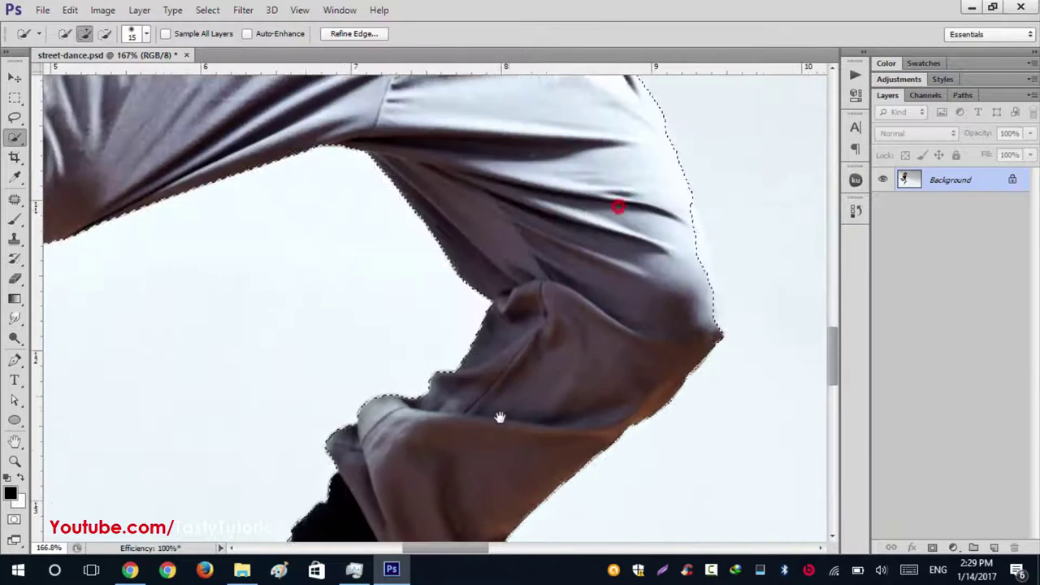
pyautogui.moveTo(475, 216); pyautogui.dragTo(193, 432)
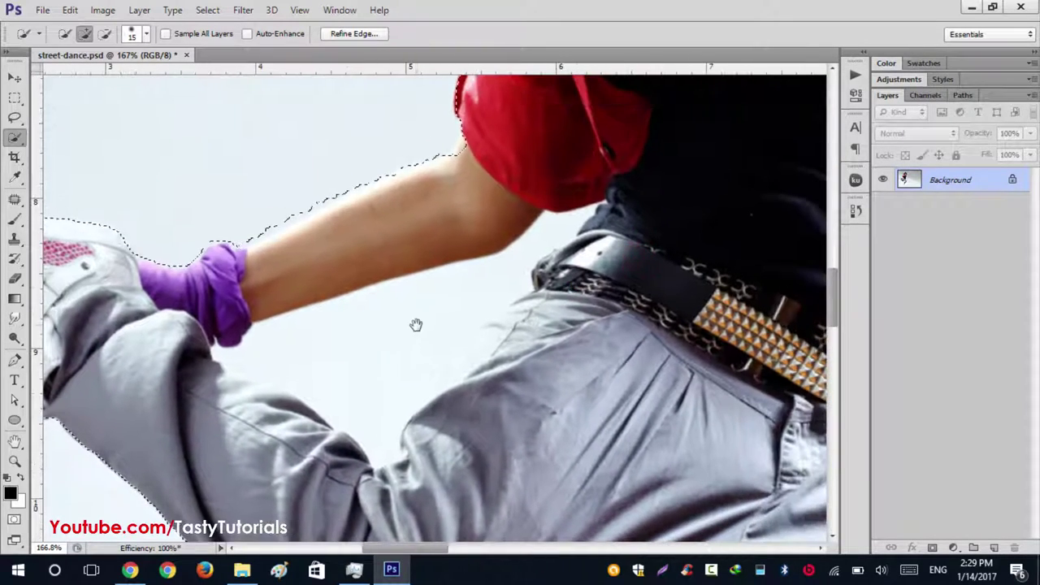
pyautogui.moveTo(411, 331); pyautogui.dragTo(409, 235)
pyautogui.press('alt')
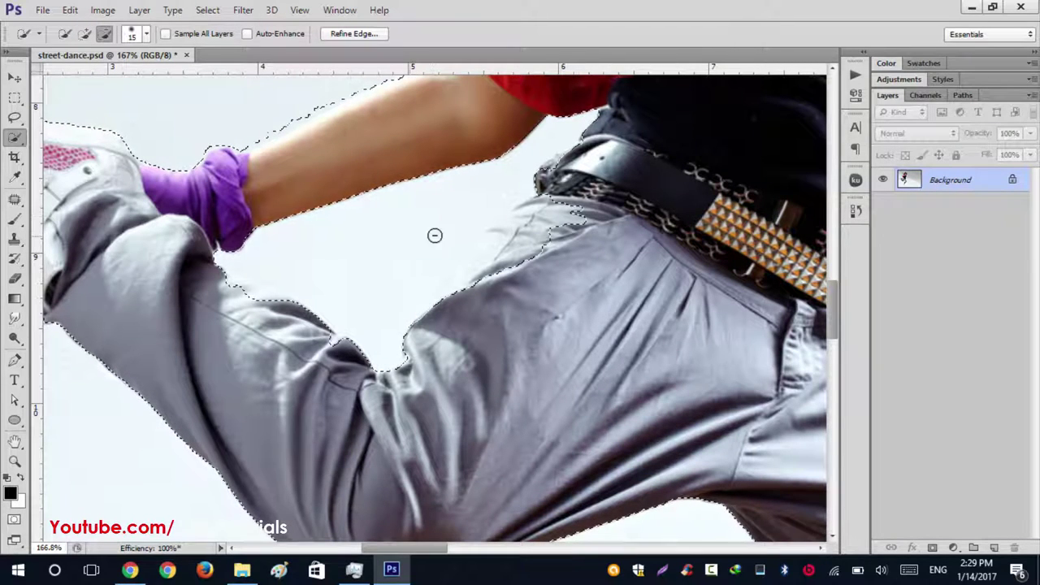
# Step: Add back the trouser edges bordering the gap, along the waist, the thigh and the raised leg
pyautogui.moveTo(543, 219)
pyautogui.mouseDown()
pyautogui.moveTo(517, 266)
pyautogui.moveTo(553, 207)
pyautogui.moveTo(572, 224)
pyautogui.mouseUp()
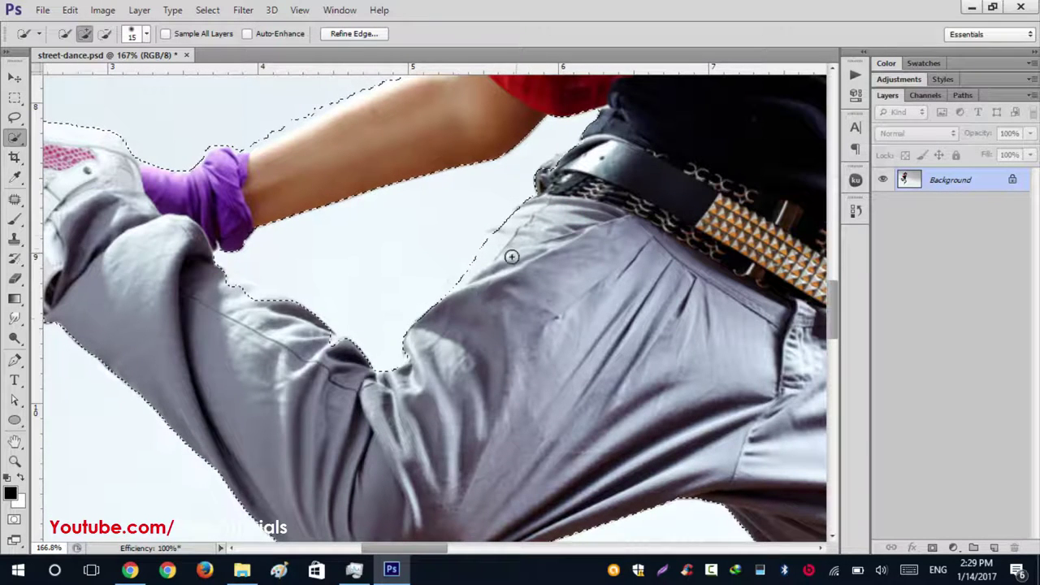
pyautogui.moveTo(569, 235); pyautogui.dragTo(540, 291)
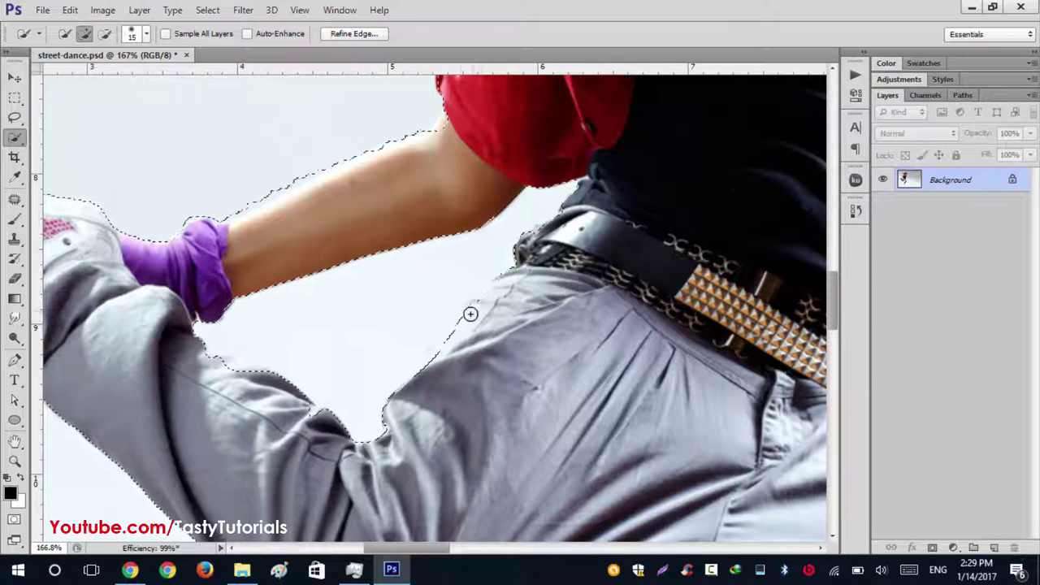
pyautogui.moveTo(464, 313); pyautogui.dragTo(426, 368)
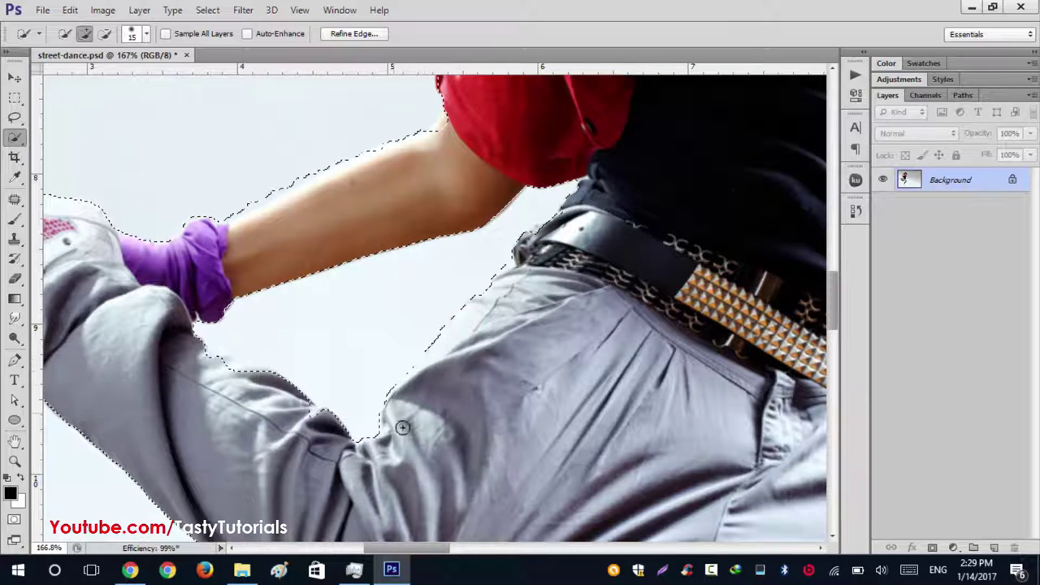
pyautogui.moveTo(613, 210); pyautogui.dragTo(609, 225)
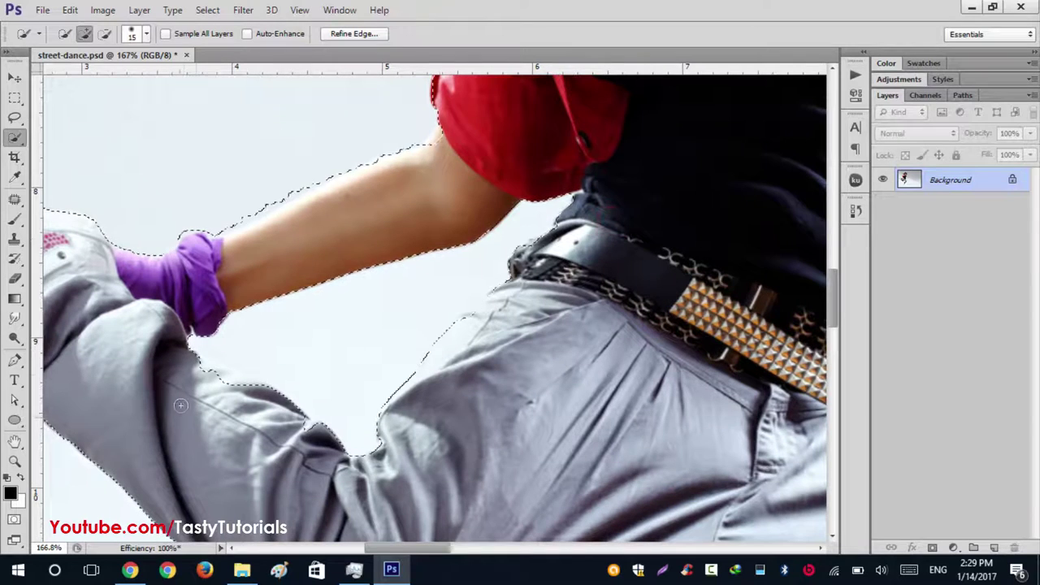
pyautogui.moveTo(198, 353); pyautogui.dragTo(230, 382)
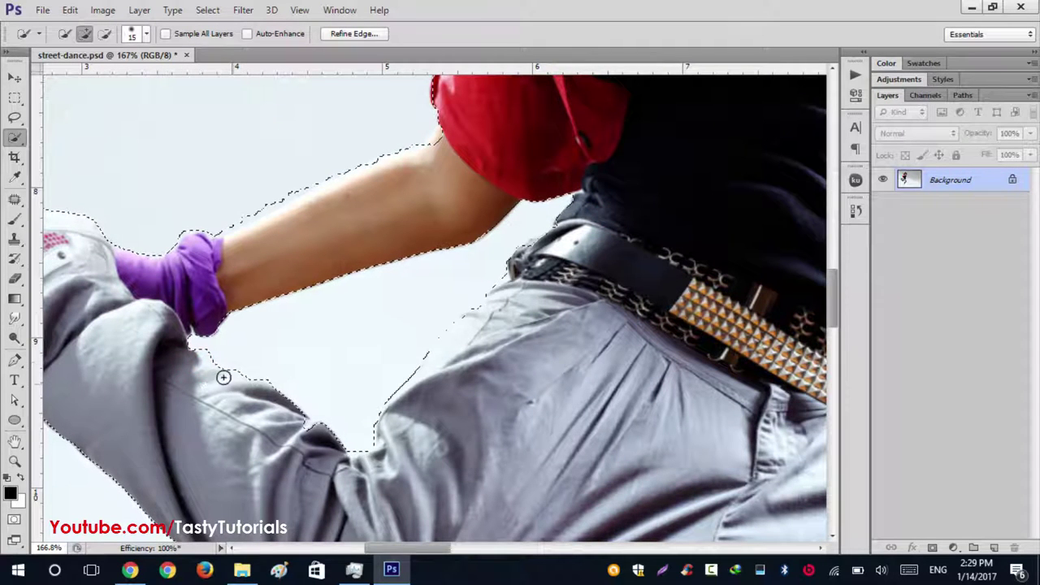
# Step: Add the missed edges of the studded leather bracelet and the fist's knuckles to the selection
pyautogui.moveTo(417, 199); pyautogui.dragTo(369, 435)
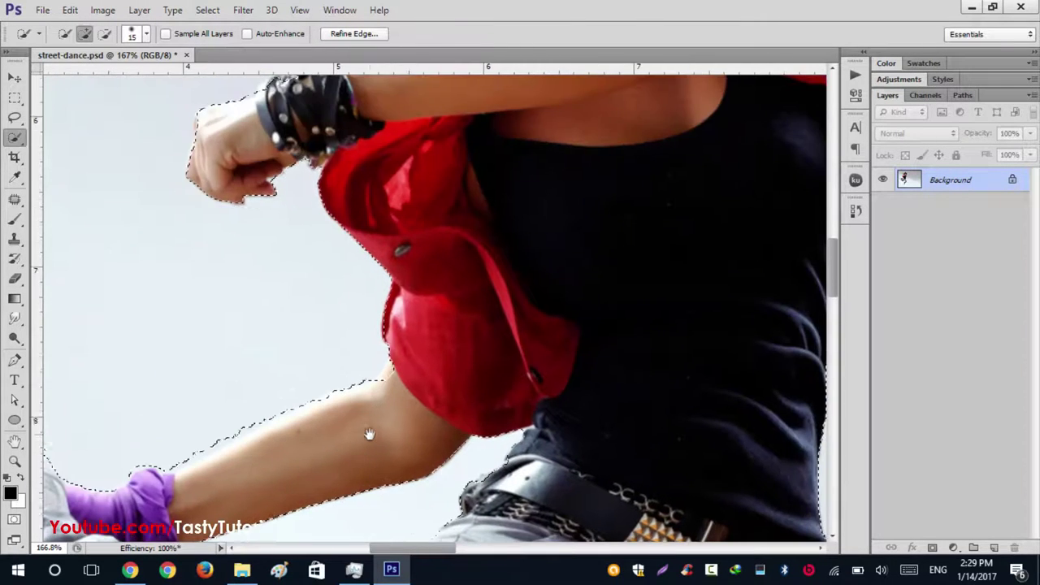
pyautogui.moveTo(437, 229); pyautogui.dragTo(407, 411)
pyautogui.scroll(2, 266, 267)
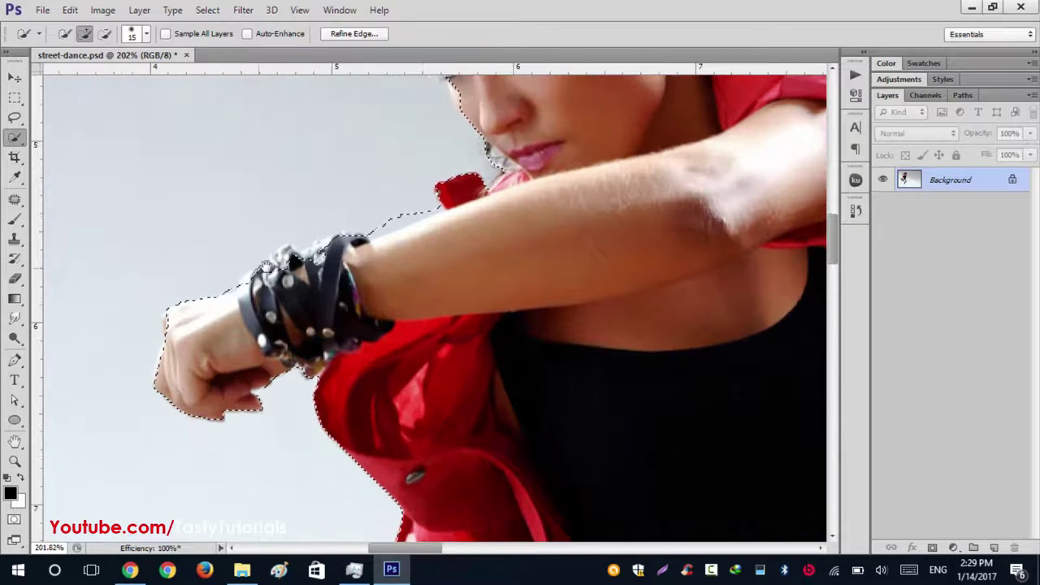
pyautogui.click(286, 256)
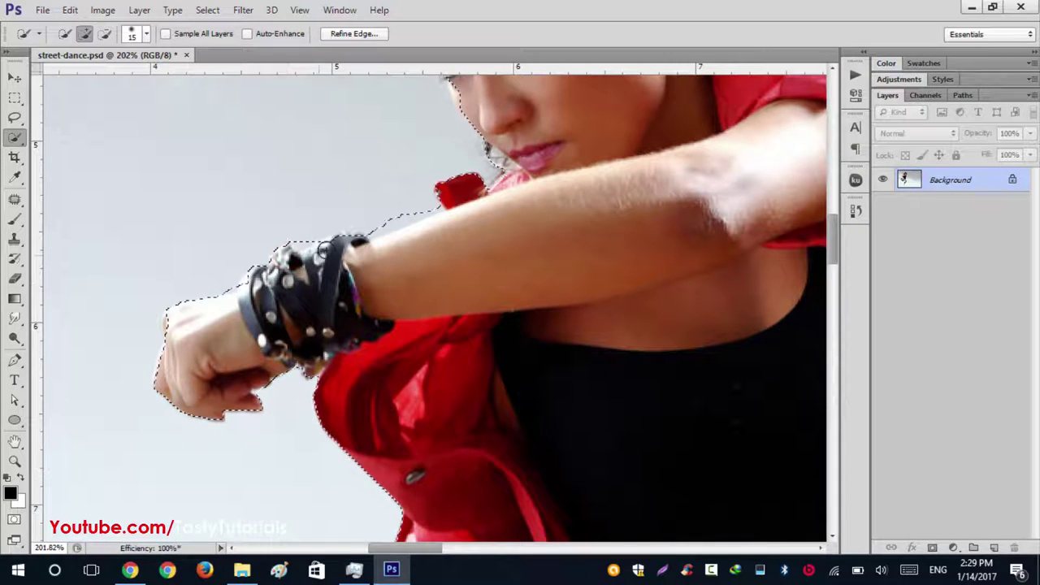
pyautogui.click(252, 284)
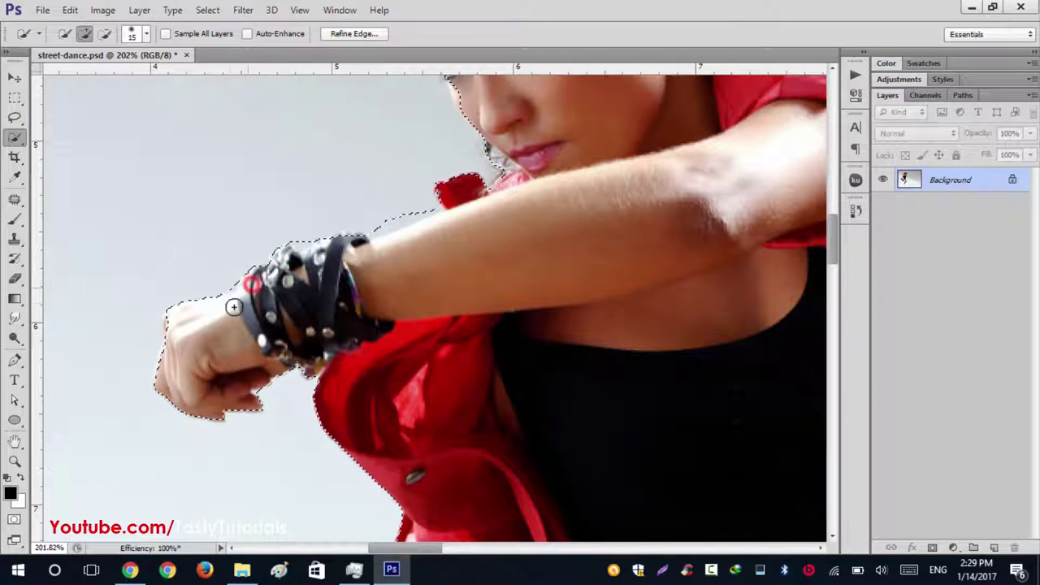
pyautogui.click(172, 325)
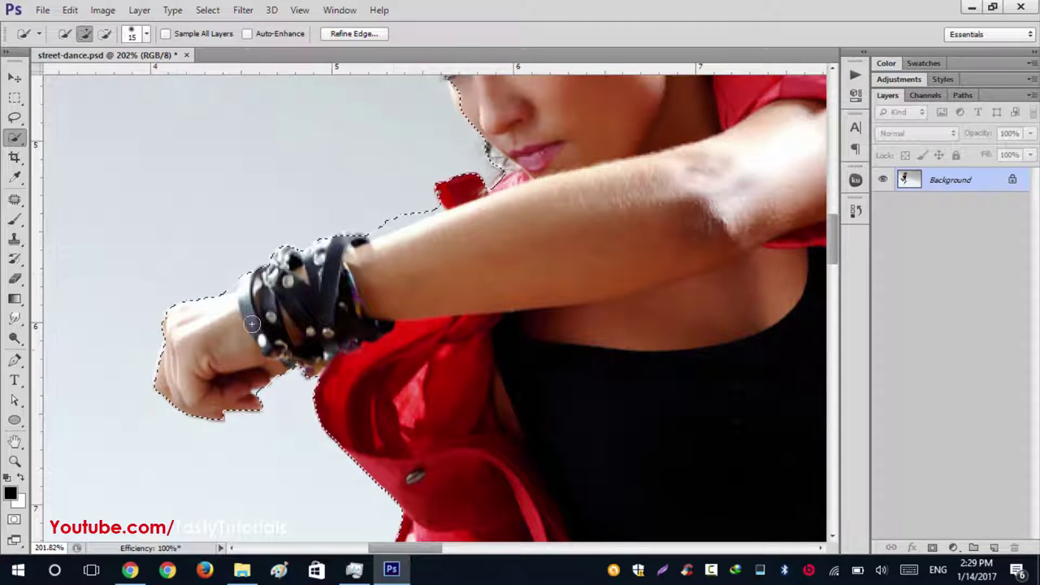
pyautogui.moveTo(165, 370); pyautogui.dragTo(168, 386)
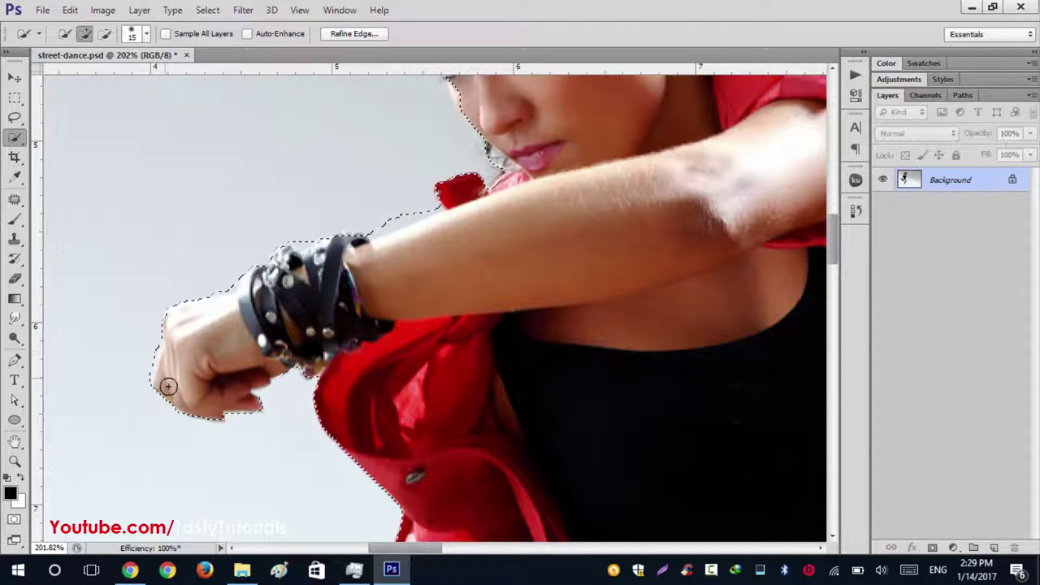
# Step: Examine the selection outline along the face, ponytail and shoulder down to the jacket's zipper
pyautogui.press('space')
pyautogui.moveTo(409, 286); pyautogui.dragTo(297, 433)
pyautogui.moveTo(412, 261); pyautogui.dragTo(398, 444)
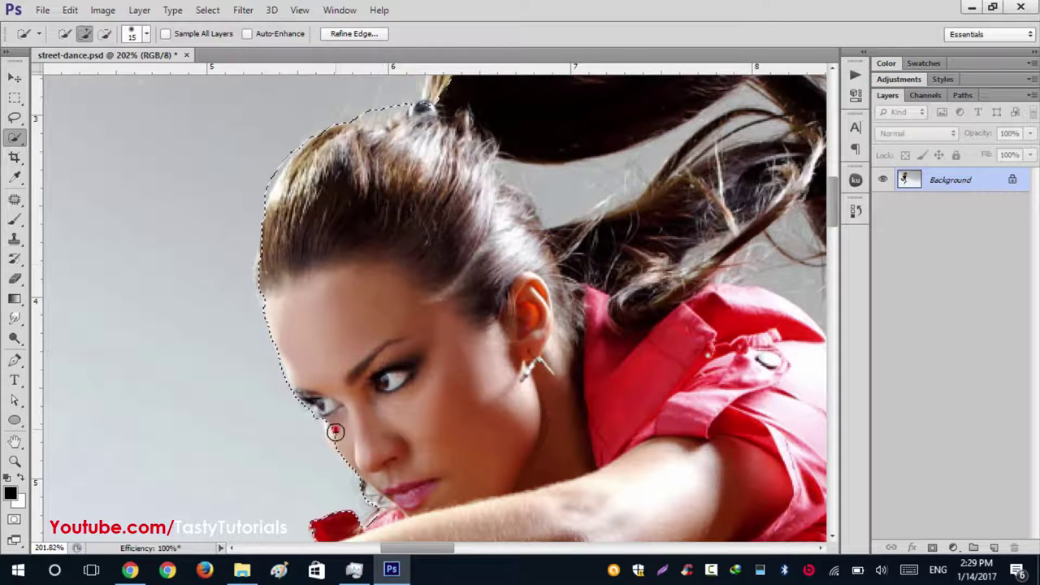
pyautogui.press('space')
pyautogui.moveTo(390, 371); pyautogui.dragTo(373, 319)
pyautogui.moveTo(445, 114); pyautogui.dragTo(435, 263)
pyautogui.moveTo(351, 225); pyautogui.dragTo(244, 398)
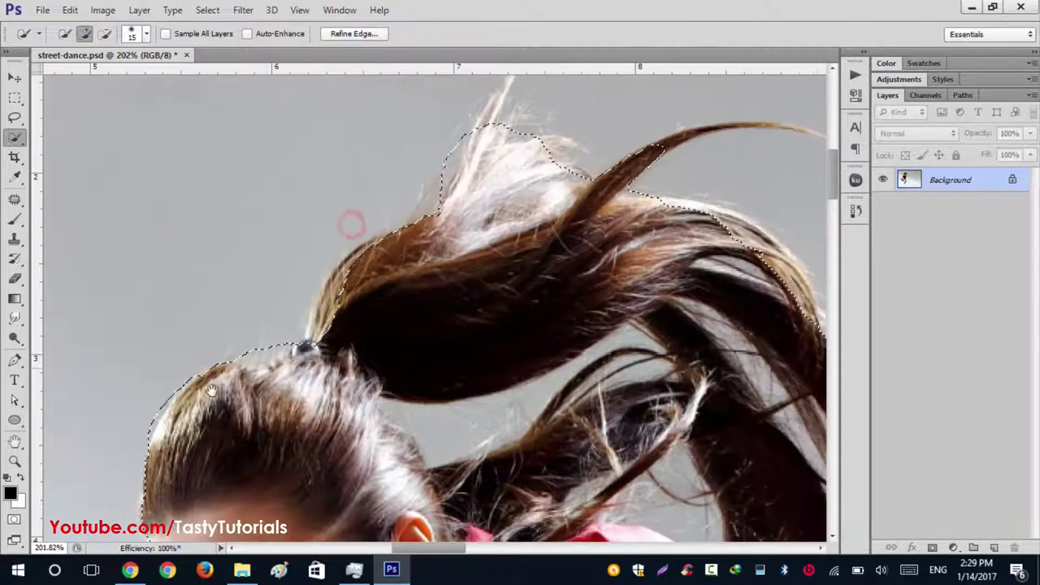
pyautogui.moveTo(495, 274); pyautogui.dragTo(179, 251)
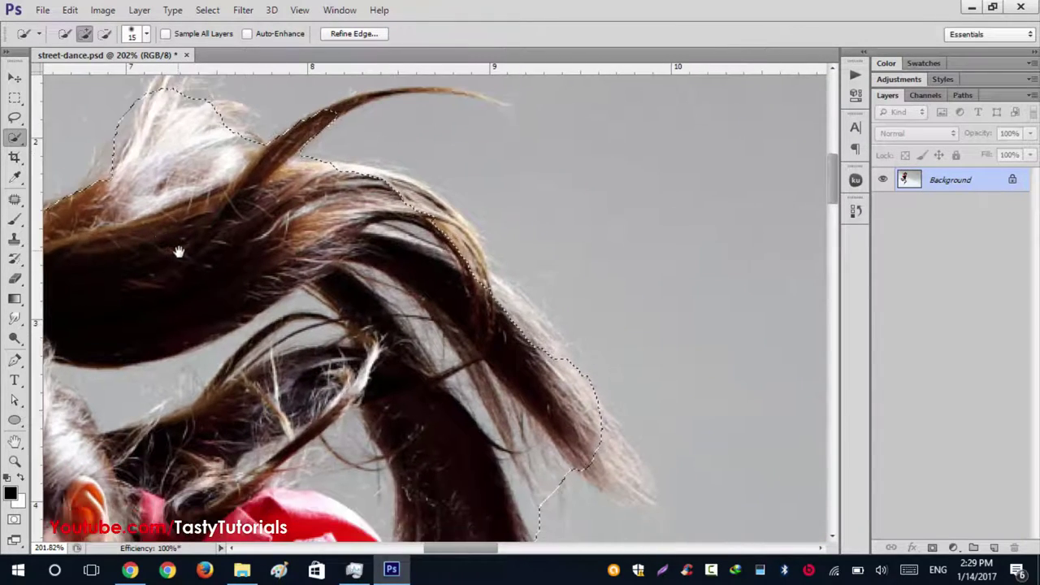
pyautogui.moveTo(355, 331); pyautogui.dragTo(358, 170)
pyautogui.moveTo(398, 371); pyautogui.dragTo(374, 162)
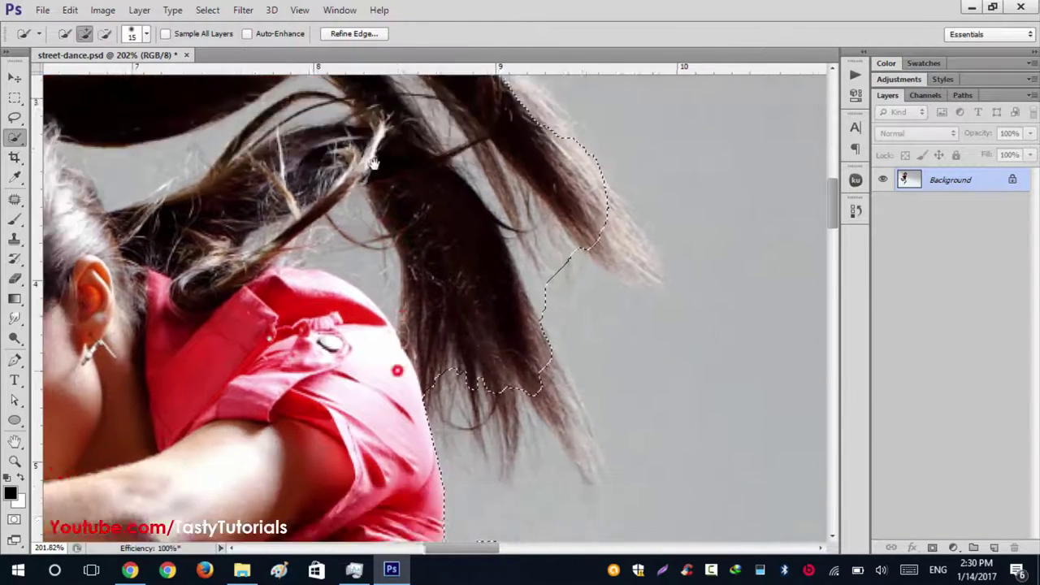
pyautogui.moveTo(369, 451); pyautogui.dragTo(351, 300)
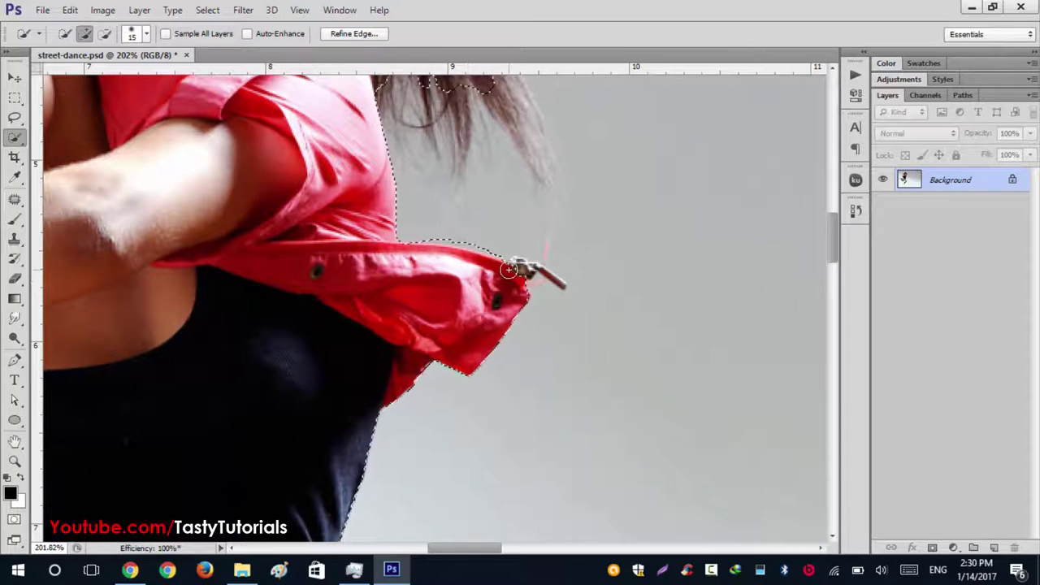
# Step: Reduce the Quick Selection brush size to 7 for the small zipper end at the jacket's corner
pyautogui.press('[')
pyautogui.press('[')
pyautogui.press('[')
pyautogui.press('[')
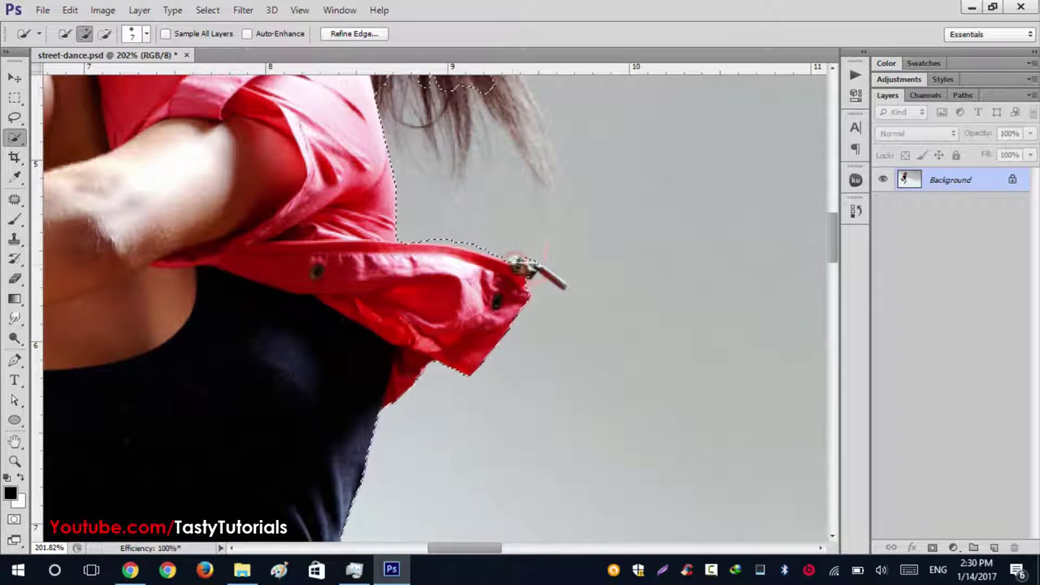
# Step: With the Lasso tool, subtract the background gaps below the ponytail behind the head and between the hanging strands and the shoulder
pyautogui.moveTo(290, 294); pyautogui.dragTo(538, 441)
pyautogui.moveTo(398, 90); pyautogui.dragTo(429, 234)
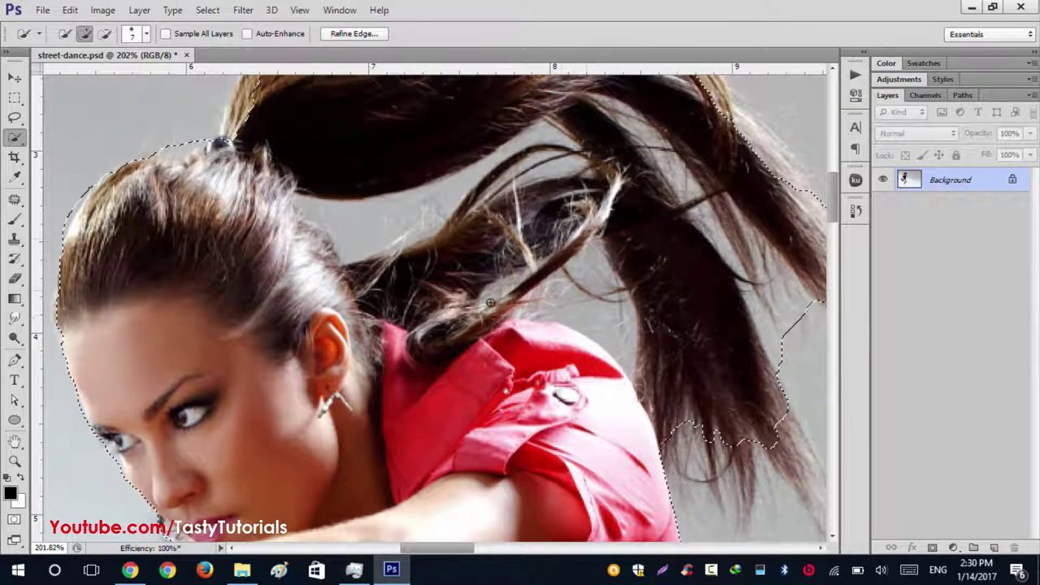
pyautogui.click(16, 119)
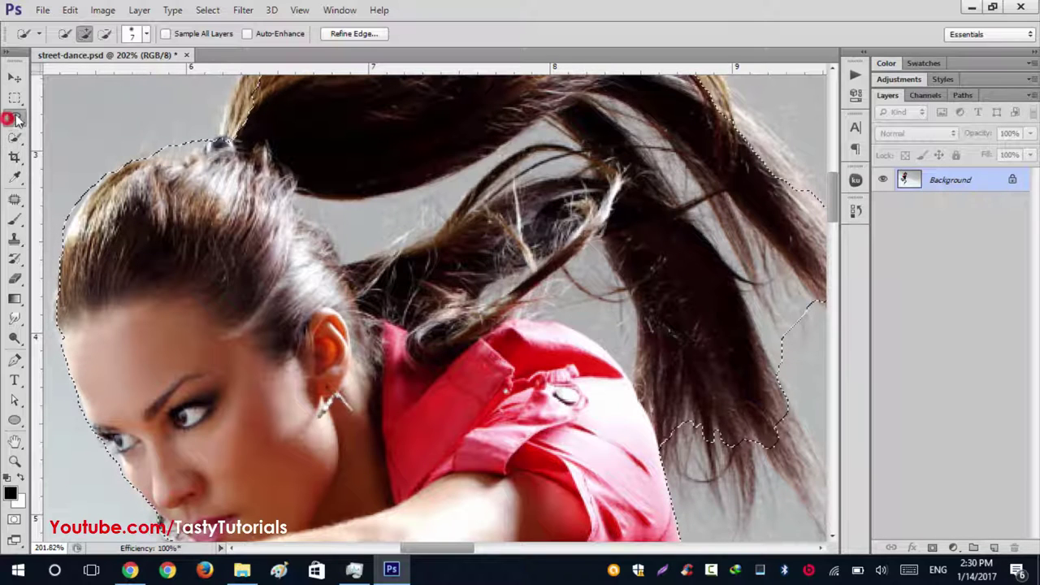
pyautogui.click(77, 113)
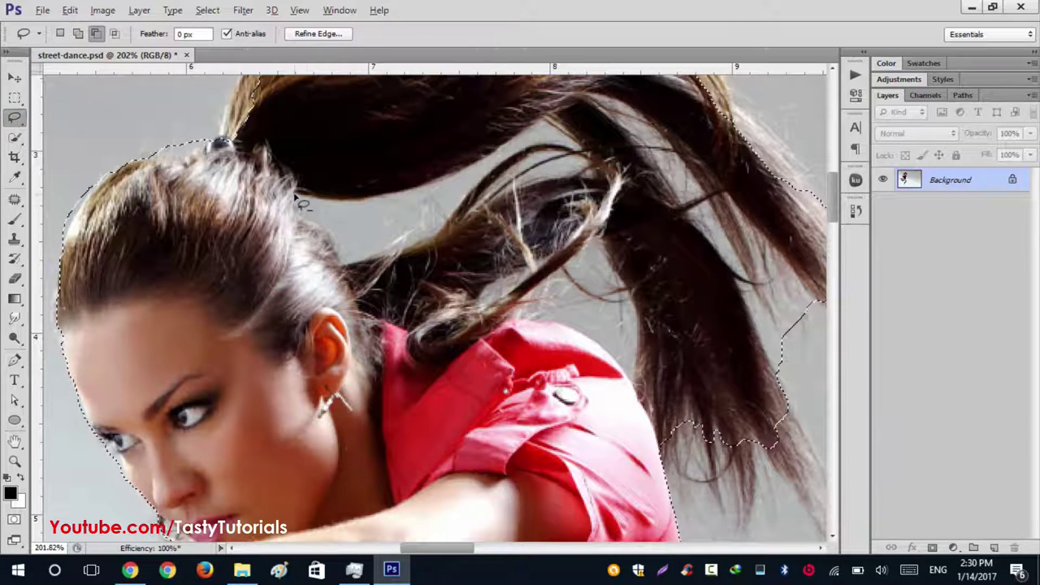
pyautogui.moveTo(295, 195); pyautogui.dragTo(316, 205)
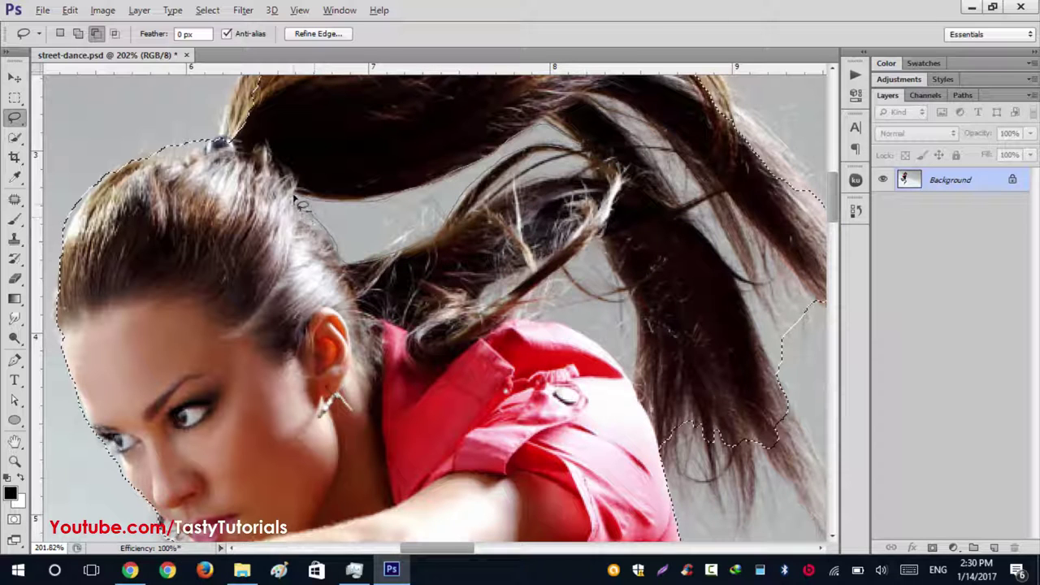
pyautogui.moveTo(295, 196); pyautogui.dragTo(296, 196)
pyautogui.moveTo(537, 301); pyautogui.dragTo(271, 184)
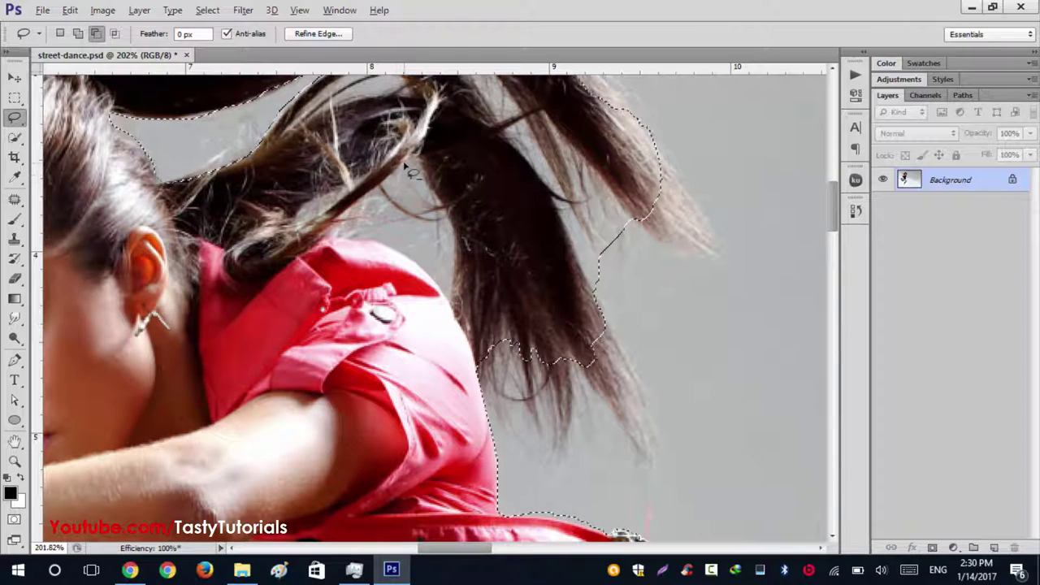
pyautogui.moveTo(406, 165); pyautogui.dragTo(368, 203)
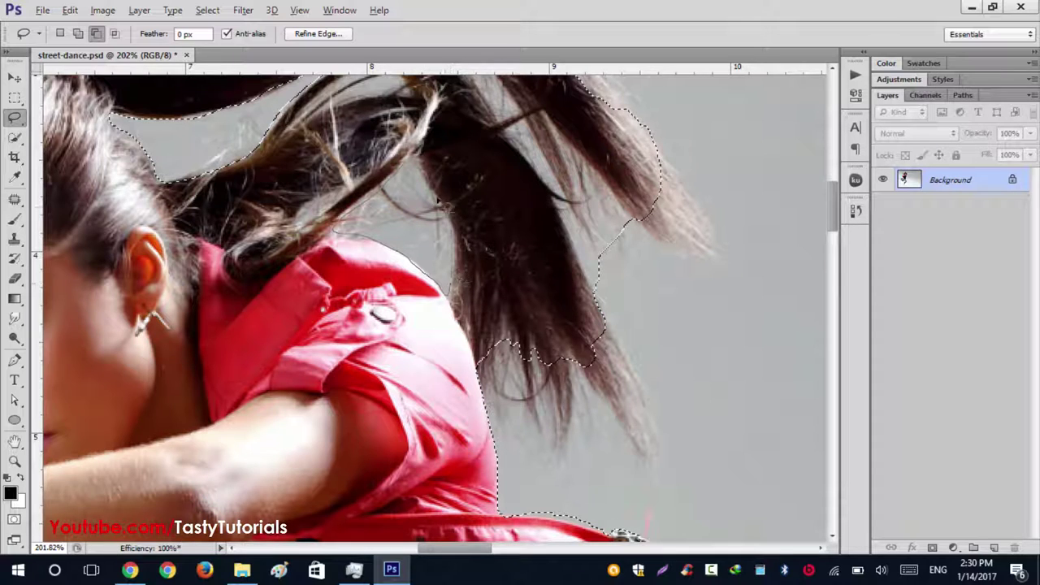
# Step: Subtract the background wedge between the two lowest hair tips from the selection with the Lasso tool
pyautogui.scroll(-3, 432, 302)
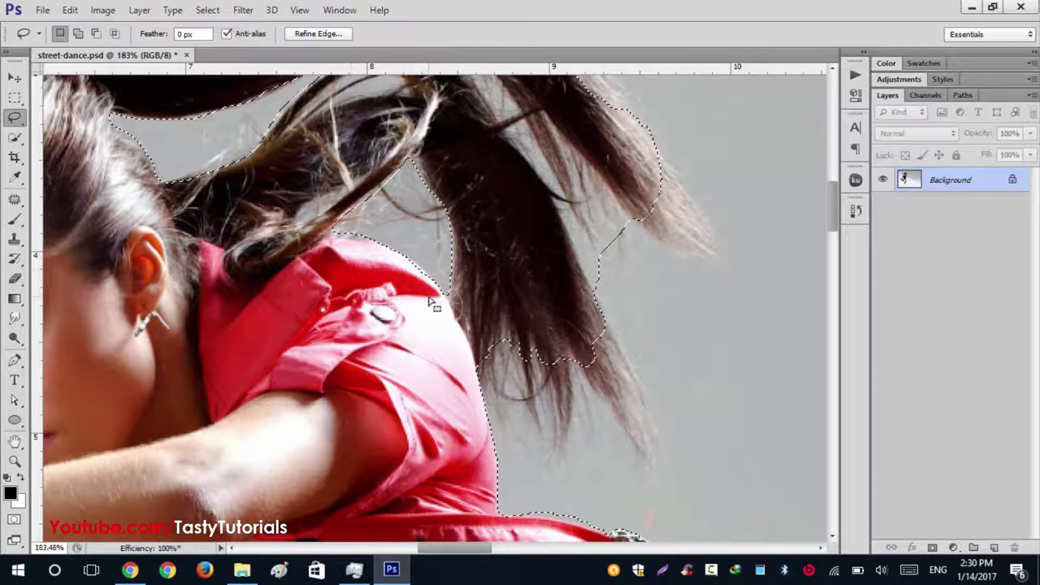
pyautogui.moveTo(550, 237); pyautogui.dragTo(626, 201)
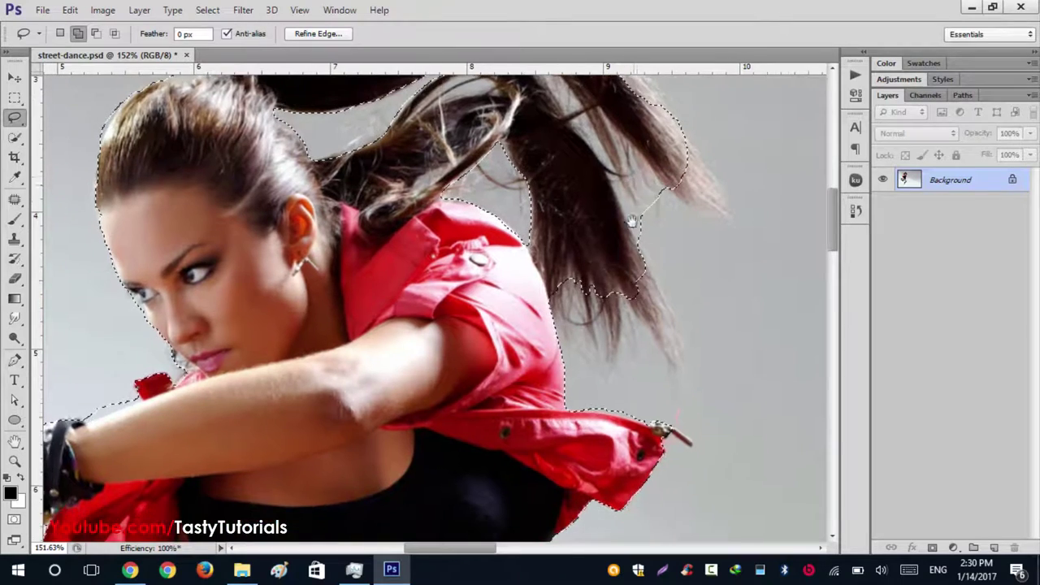
pyautogui.moveTo(632, 332); pyautogui.dragTo(588, 358)
pyautogui.press('alt')
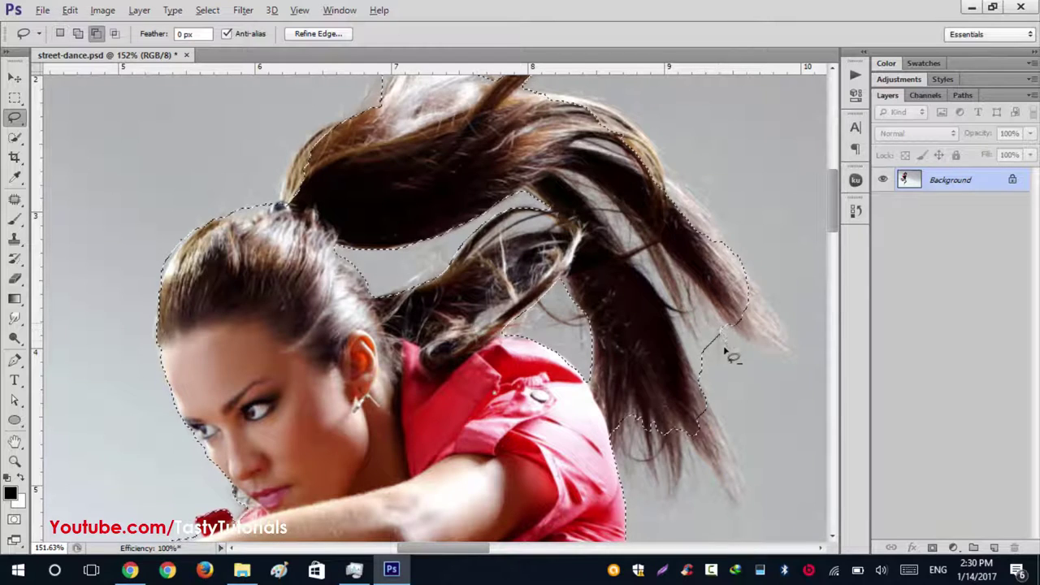
pyautogui.moveTo(734, 342); pyautogui.dragTo(710, 320)
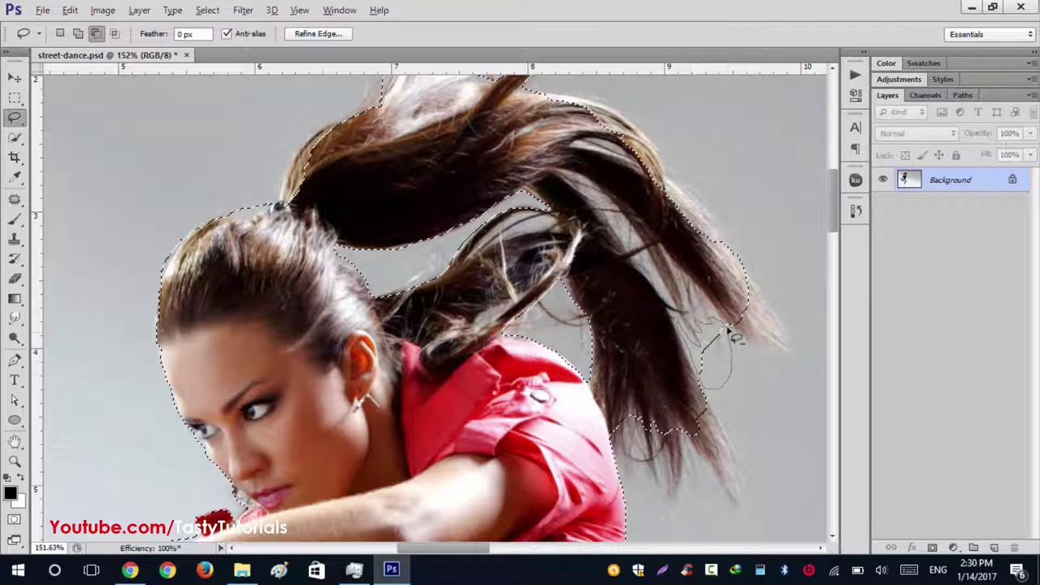
pyautogui.moveTo(728, 329); pyautogui.dragTo(712, 344)
# Step: Add the long curved strand sticking out above the ponytail to the selection with the Lasso tool
pyautogui.moveTo(524, 79)
pyautogui.mouseDown()
pyautogui.moveTo(507, 225)
pyautogui.moveTo(544, 197)
pyautogui.mouseUp()
pyautogui.press('shift')
pyautogui.press('alt')
pyautogui.press('shift')
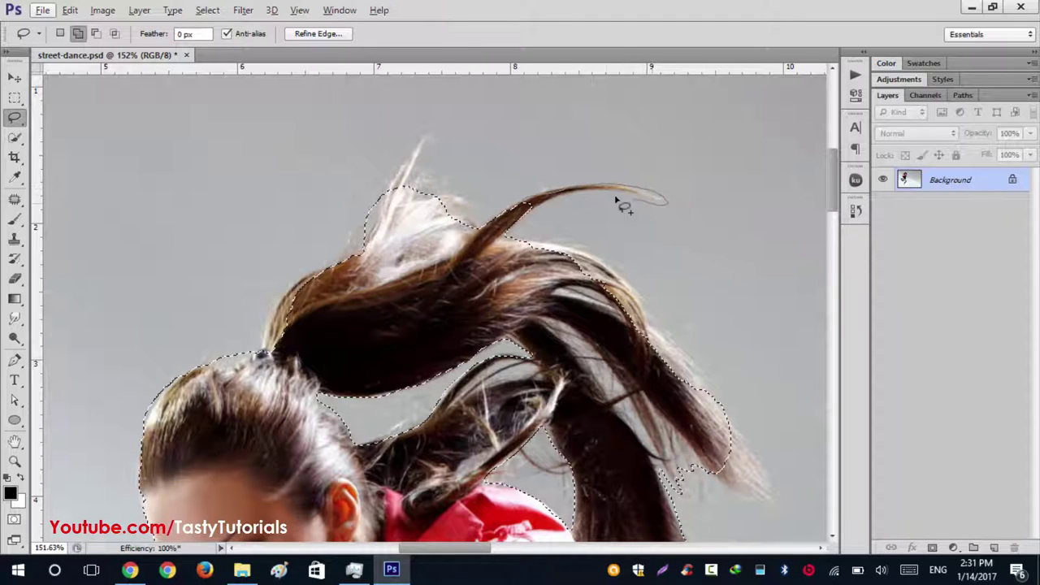
pyautogui.moveTo(535, 218); pyautogui.dragTo(526, 209)
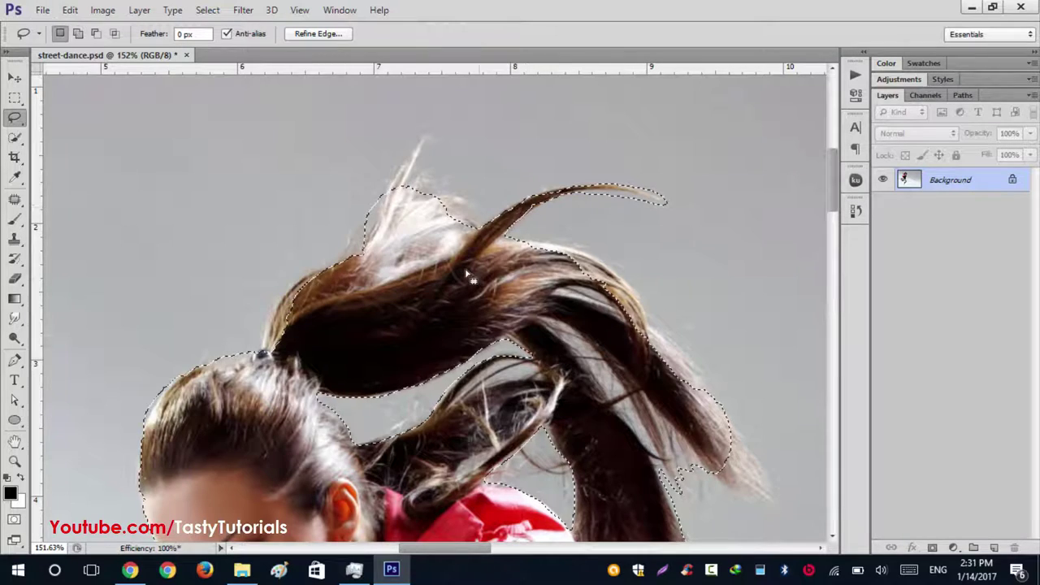
# Step: Duplicate the Background layer, mask the copy with the dancer selection, and check the cutout with the original layer briefly hidden
pyautogui.scroll(-5, 443, 288)
pyautogui.scroll(-2, 436, 307)
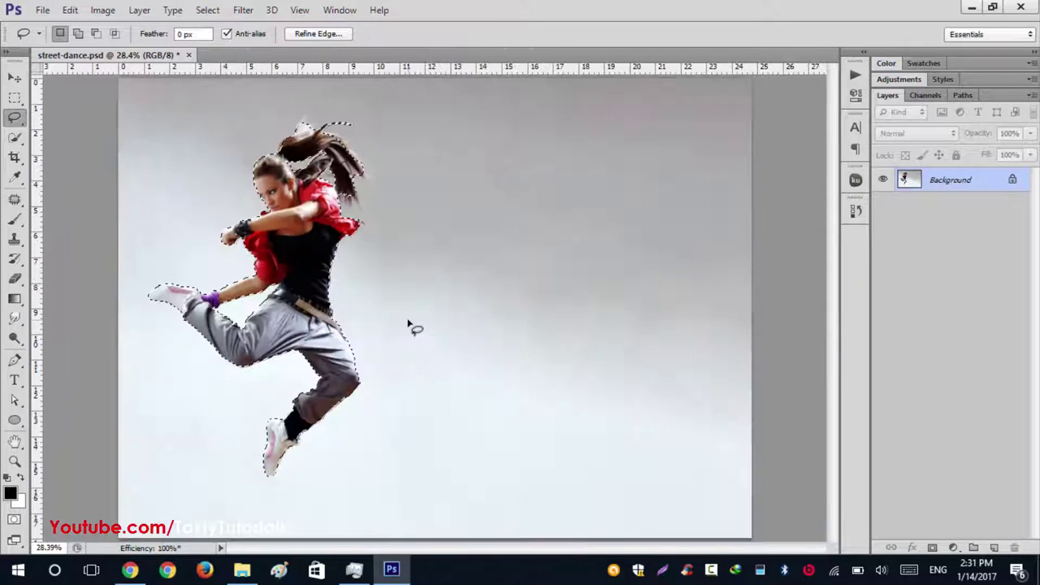
pyautogui.scroll(2, 122, 248)
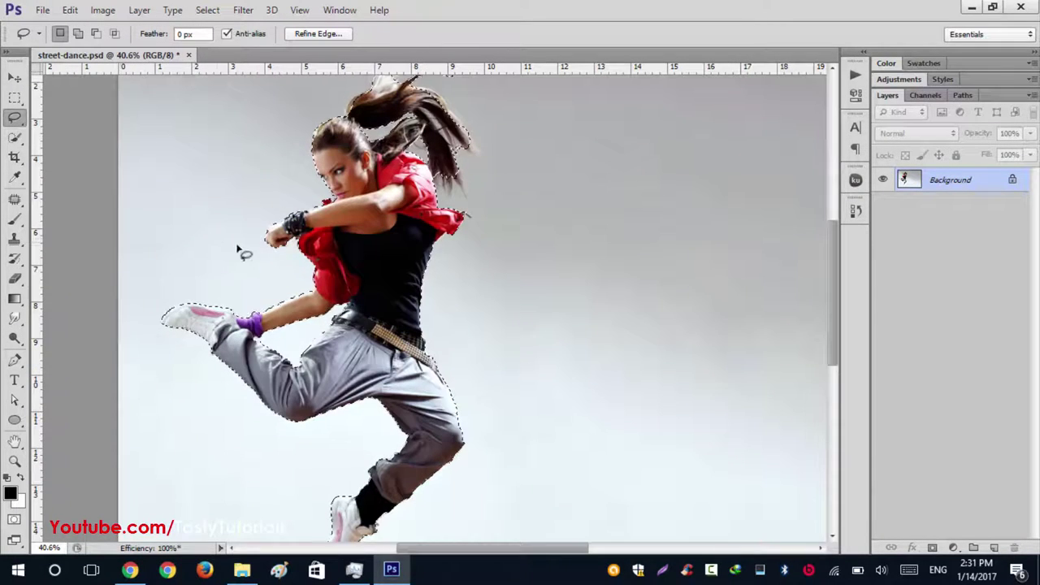
pyautogui.scroll(-1, 325, 354)
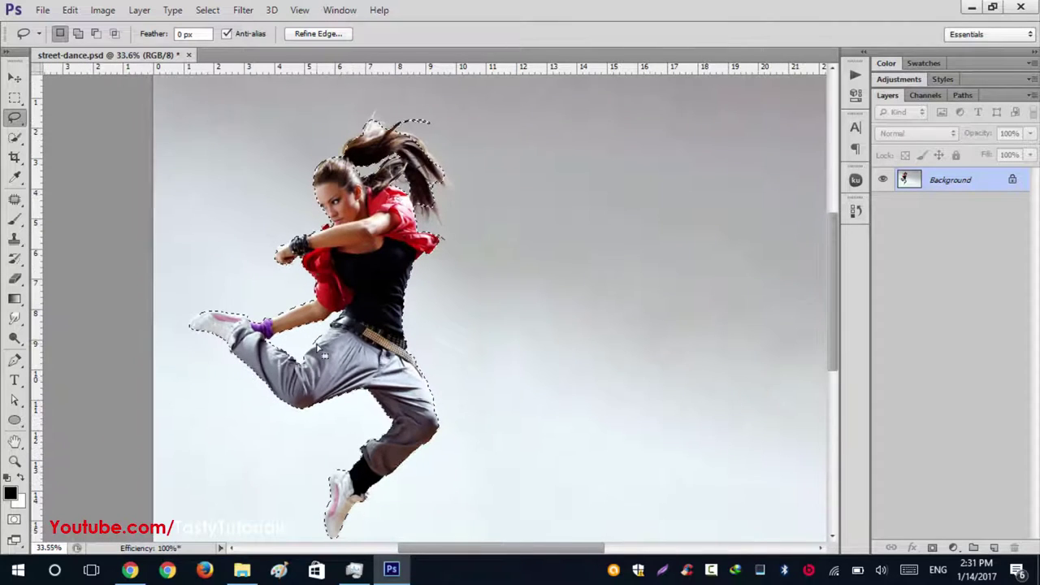
pyautogui.moveTo(950, 181); pyautogui.dragTo(994, 548)
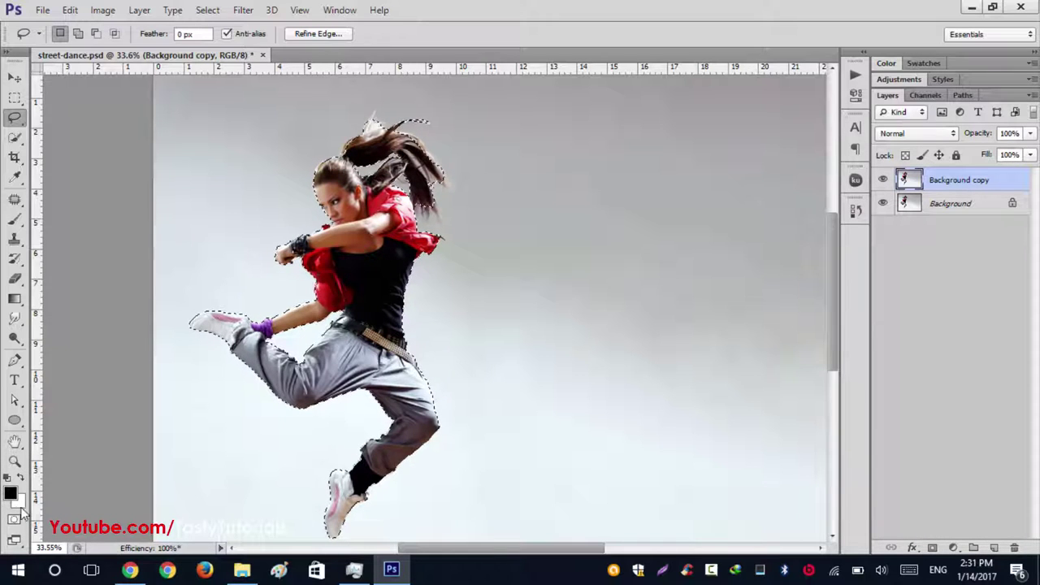
pyautogui.click(932, 548)
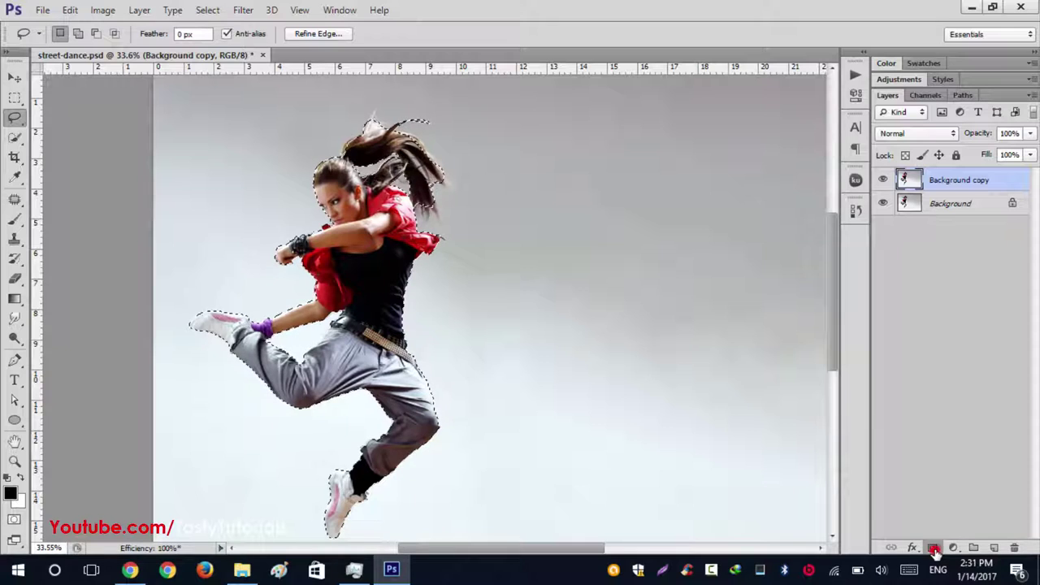
pyautogui.click(880, 206)
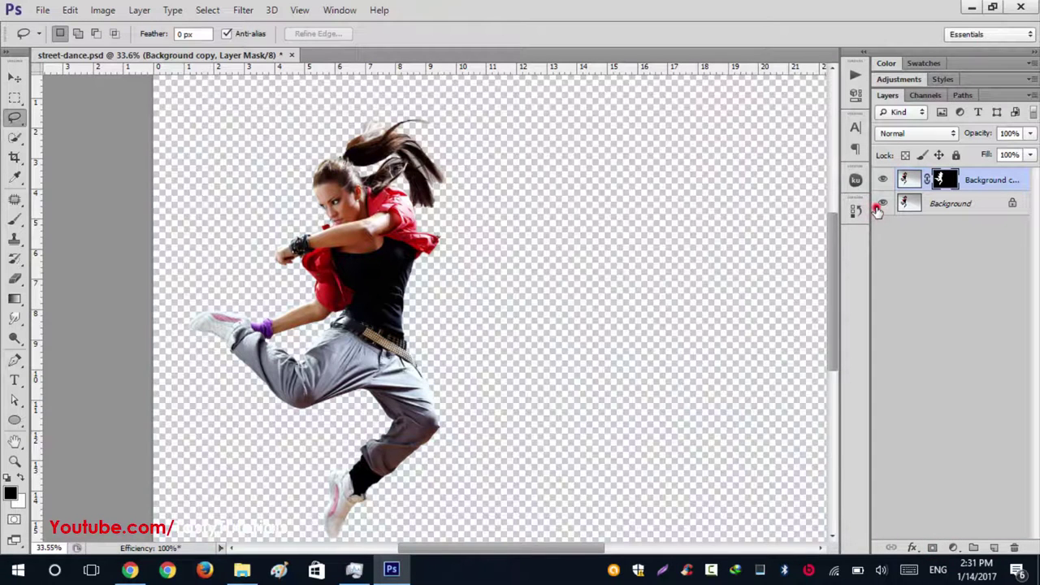
pyautogui.click(881, 205)
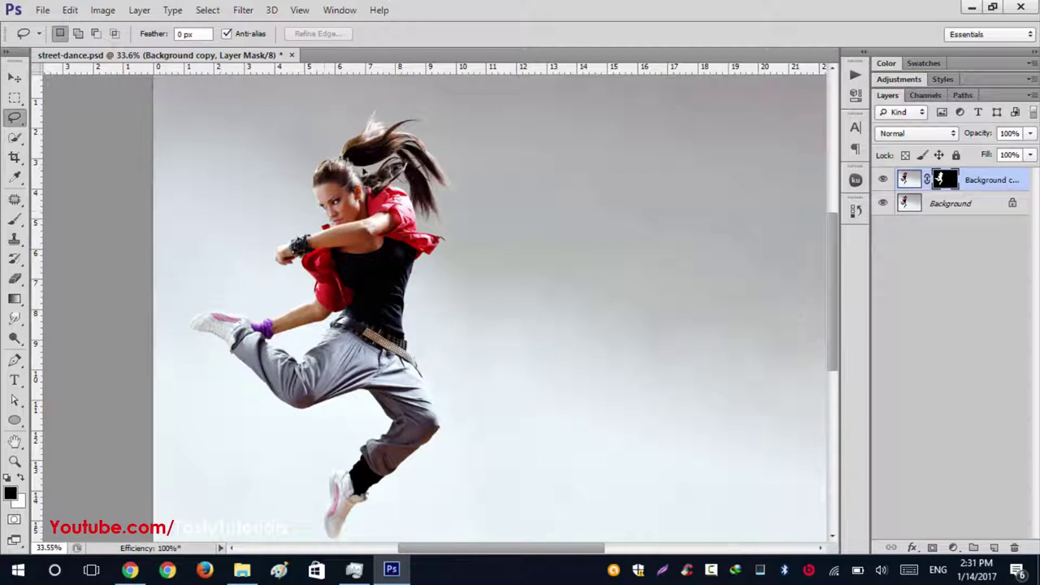
# Step: Open Refine Mask for the Background copy's layer mask and brush over the light tuft of hair above the ponytail
pyautogui.click(15, 75)
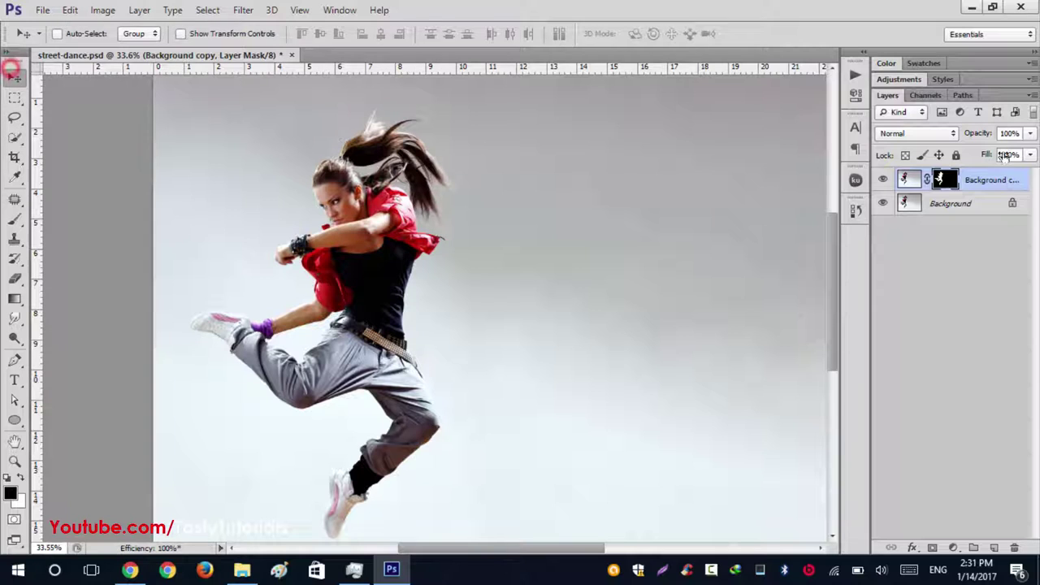
pyautogui.rightClick(941, 181)
pyautogui.click(908, 305)
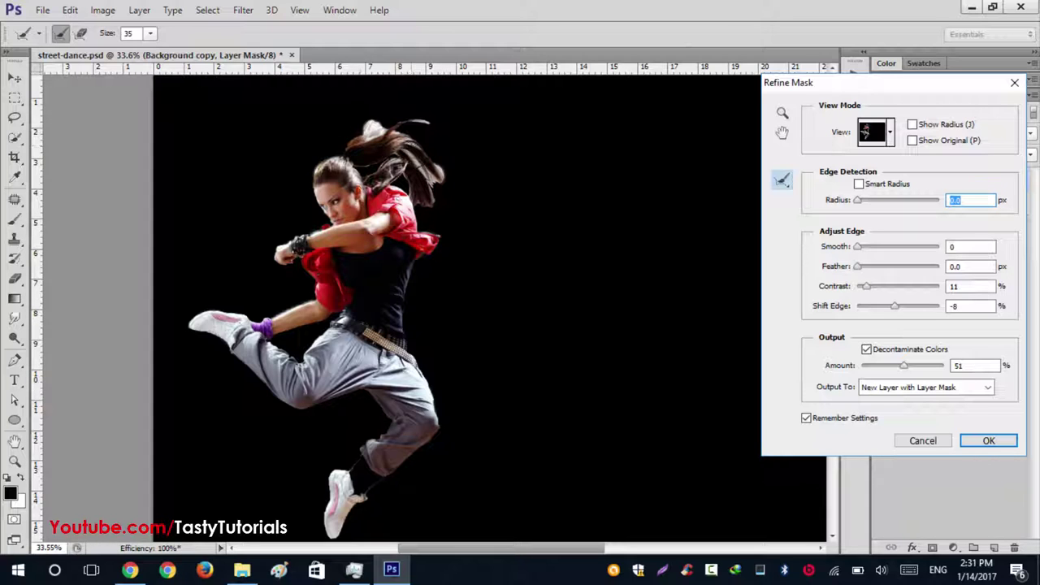
pyautogui.moveTo(367, 134); pyautogui.dragTo(371, 123)
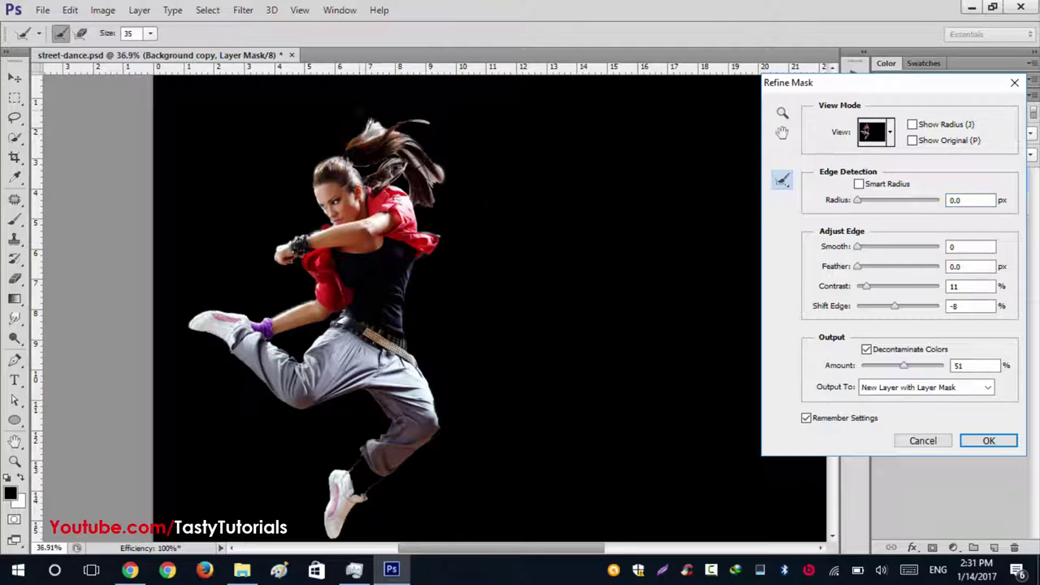
# Step: Set Shift Edge and Contrast to 0% and turn off Decontaminate Colors in the mask refinement
pyautogui.scroll(2, 360, 111)
pyautogui.scroll(2, 377, 143)
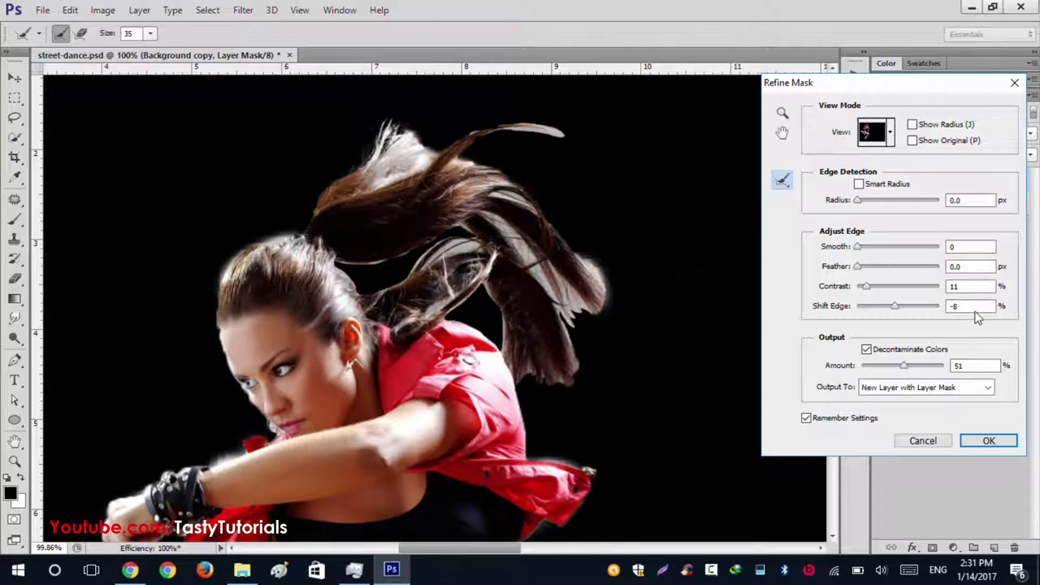
pyautogui.moveTo(955, 308); pyautogui.dragTo(922, 293)
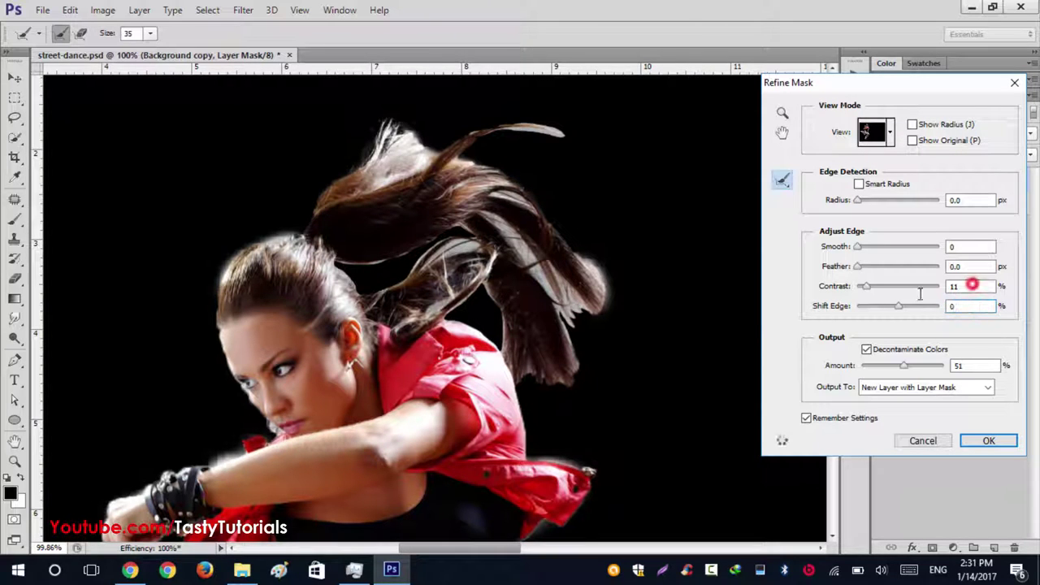
pyautogui.write('0')
pyautogui.click(867, 350)
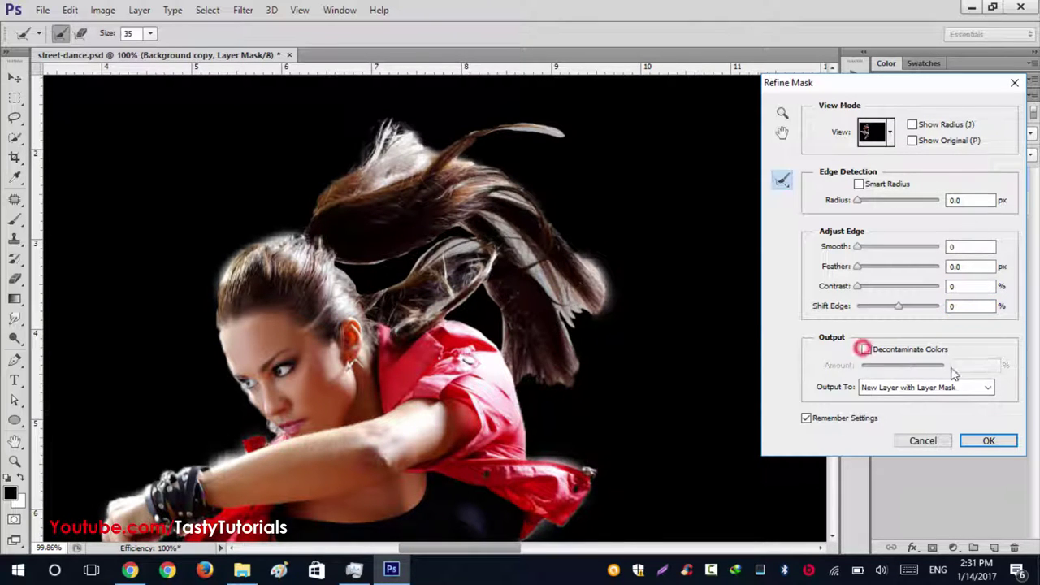
# Step: Brush with the Refine Radius tool over the curved strand, the light tuft, the ponytail's outer edges and the top of the head
pyautogui.moveTo(371, 173)
pyautogui.mouseDown()
pyautogui.moveTo(392, 132)
pyautogui.moveTo(385, 161)
pyautogui.moveTo(411, 165)
pyautogui.moveTo(546, 139)
pyautogui.mouseUp()
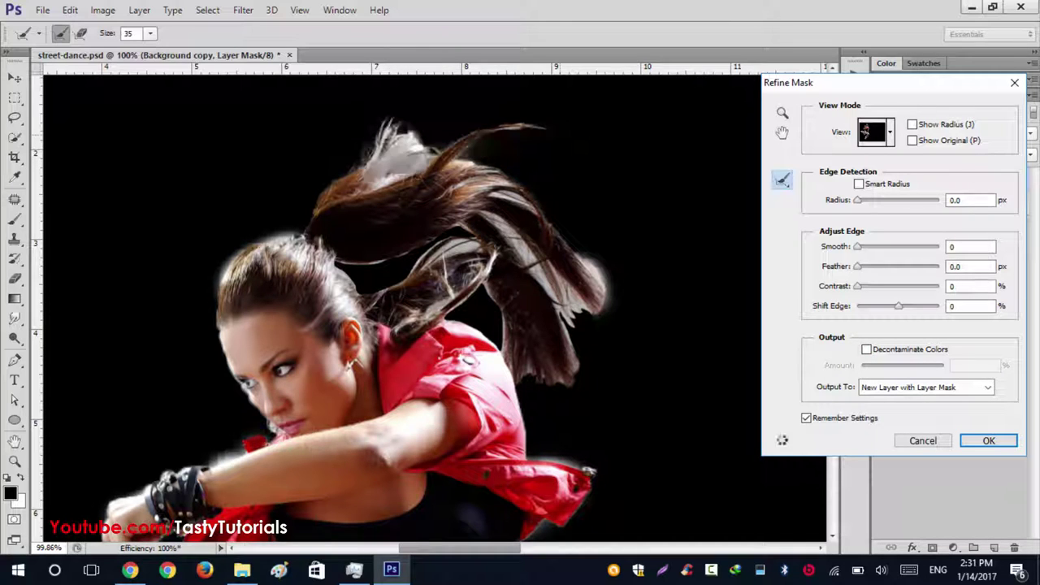
pyautogui.moveTo(401, 154)
pyautogui.mouseDown()
pyautogui.moveTo(371, 173)
pyautogui.moveTo(402, 162)
pyautogui.mouseUp()
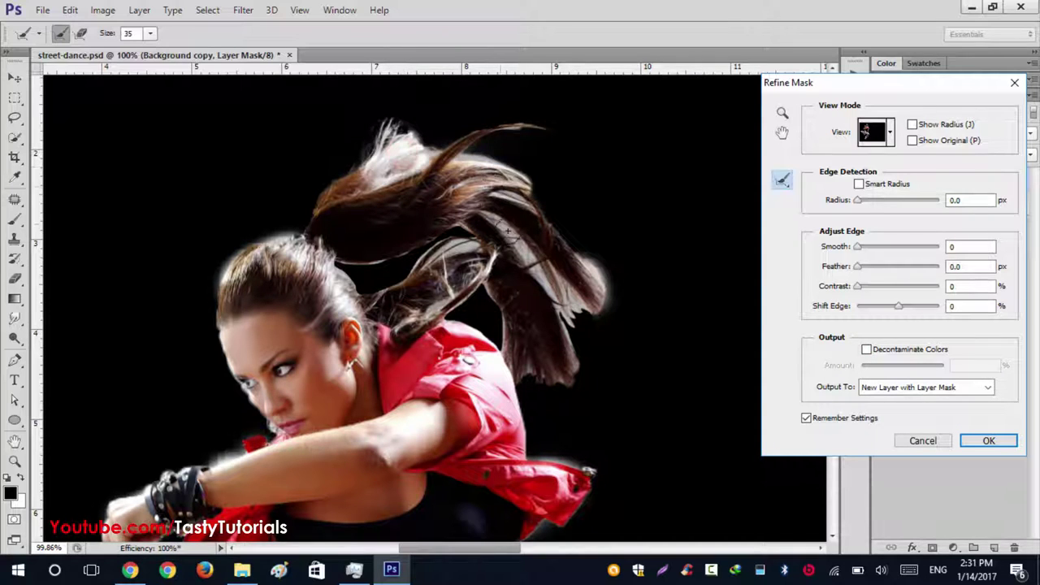
pyautogui.moveTo(552, 288)
pyautogui.mouseDown()
pyautogui.moveTo(582, 341)
pyautogui.moveTo(599, 281)
pyautogui.moveTo(583, 263)
pyautogui.moveTo(578, 338)
pyautogui.moveTo(527, 294)
pyautogui.mouseUp()
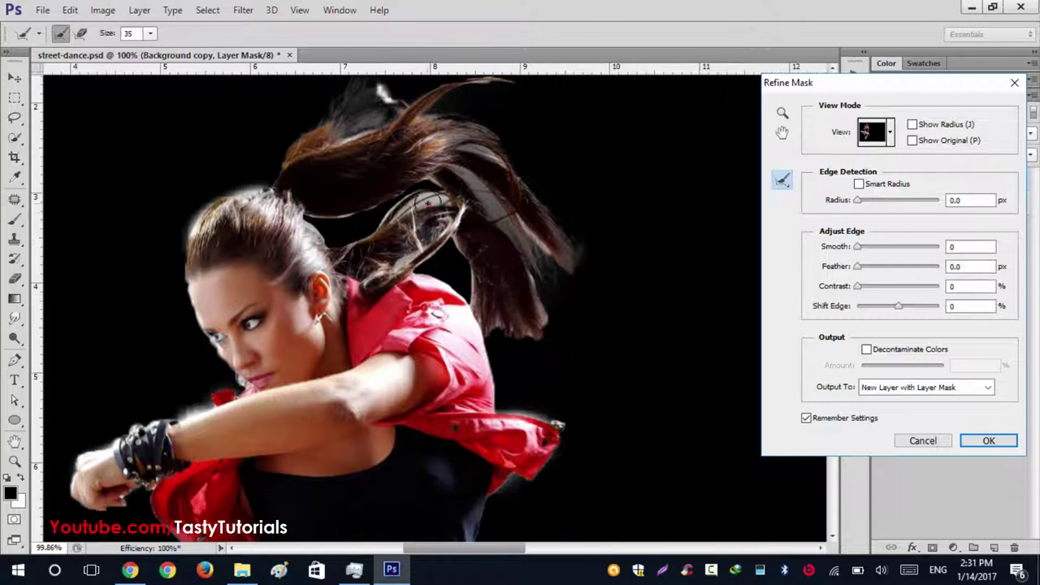
pyautogui.moveTo(428, 203); pyautogui.dragTo(396, 211)
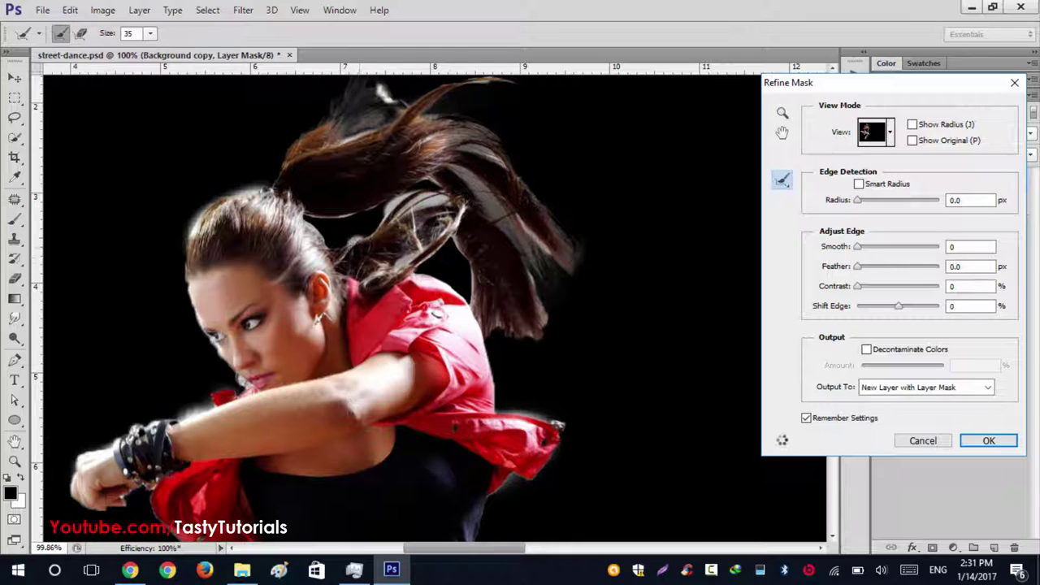
pyautogui.moveTo(249, 186)
pyautogui.mouseDown()
pyautogui.moveTo(207, 192)
pyautogui.moveTo(176, 251)
pyautogui.mouseUp()
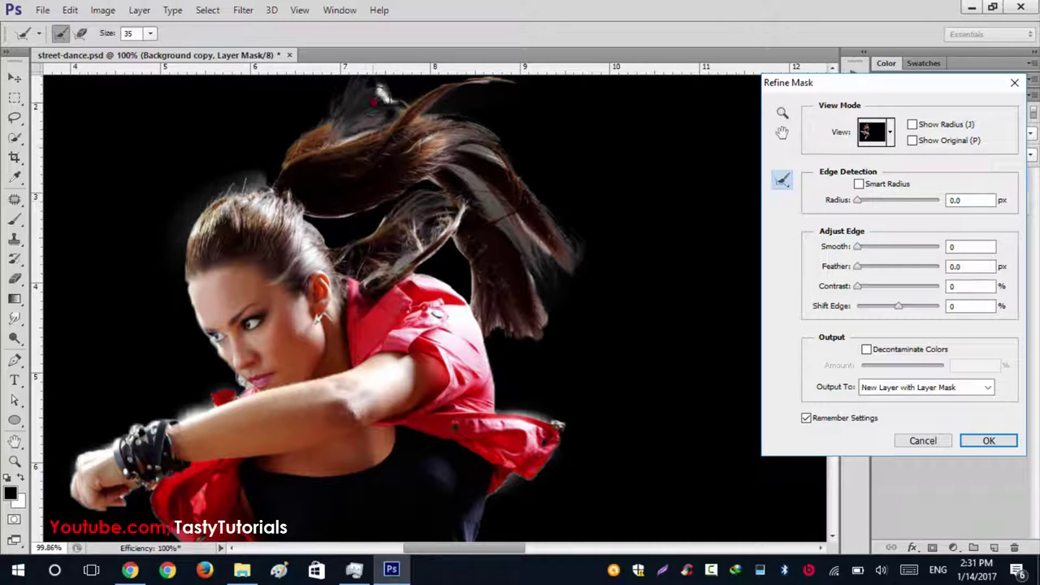
pyautogui.moveTo(373, 102)
pyautogui.mouseDown()
pyautogui.moveTo(435, 118)
pyautogui.moveTo(553, 220)
pyautogui.moveTo(525, 260)
pyautogui.moveTo(569, 345)
pyautogui.mouseUp()
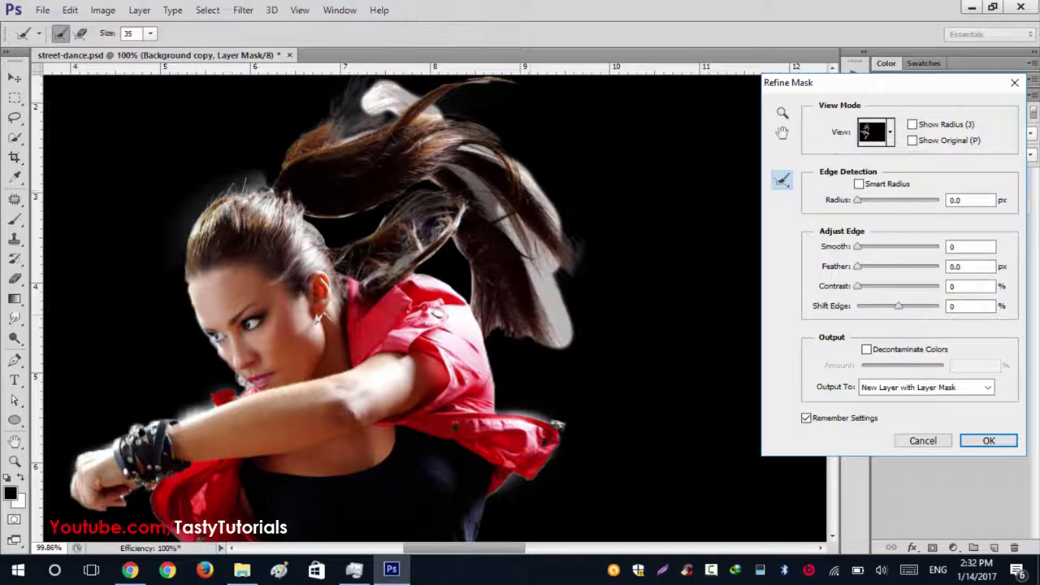
pyautogui.moveTo(482, 317)
pyautogui.mouseDown()
pyautogui.moveTo(430, 264)
pyautogui.moveTo(443, 276)
pyautogui.moveTo(454, 266)
pyautogui.moveTo(517, 283)
pyautogui.mouseUp()
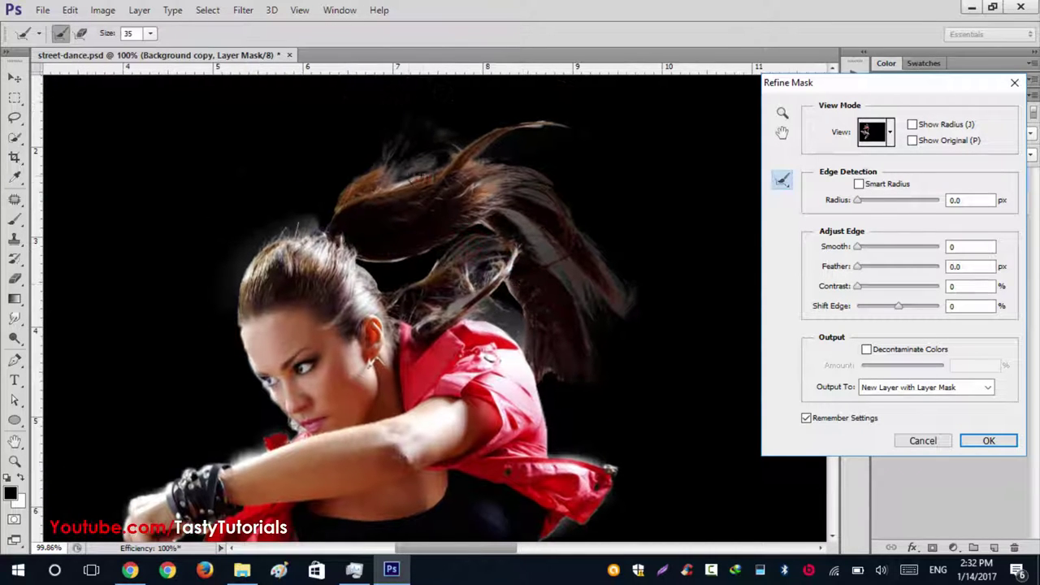
# Step: Refine the remaining background patches in the tuft, along the ponytail's underside and between its inner and trailing strands
pyautogui.moveTo(402, 172); pyautogui.dragTo(424, 175)
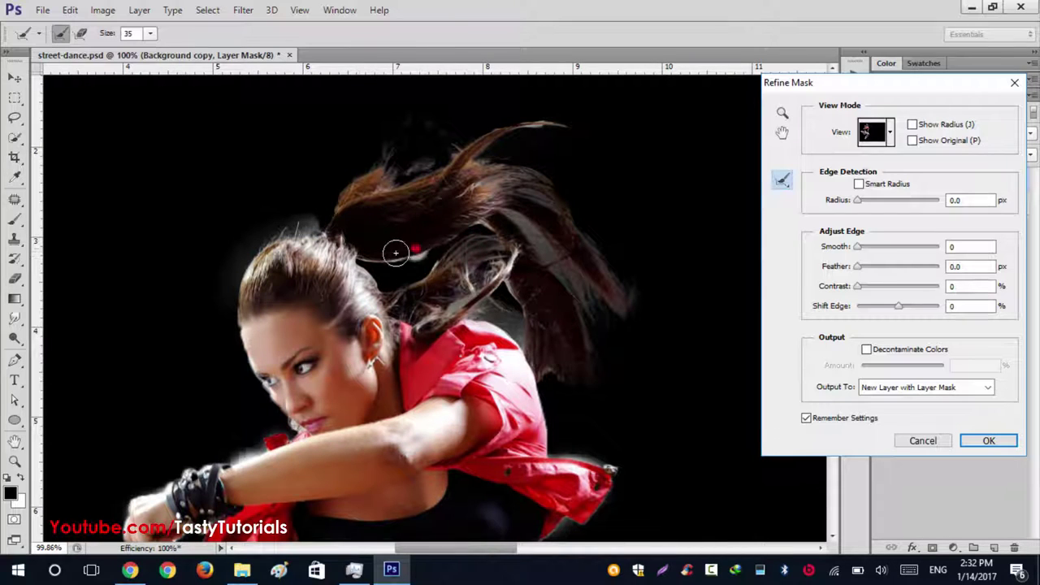
pyautogui.moveTo(395, 249)
pyautogui.mouseDown()
pyautogui.moveTo(473, 240)
pyautogui.moveTo(455, 272)
pyautogui.mouseUp()
pyautogui.moveTo(486, 186); pyautogui.dragTo(512, 191)
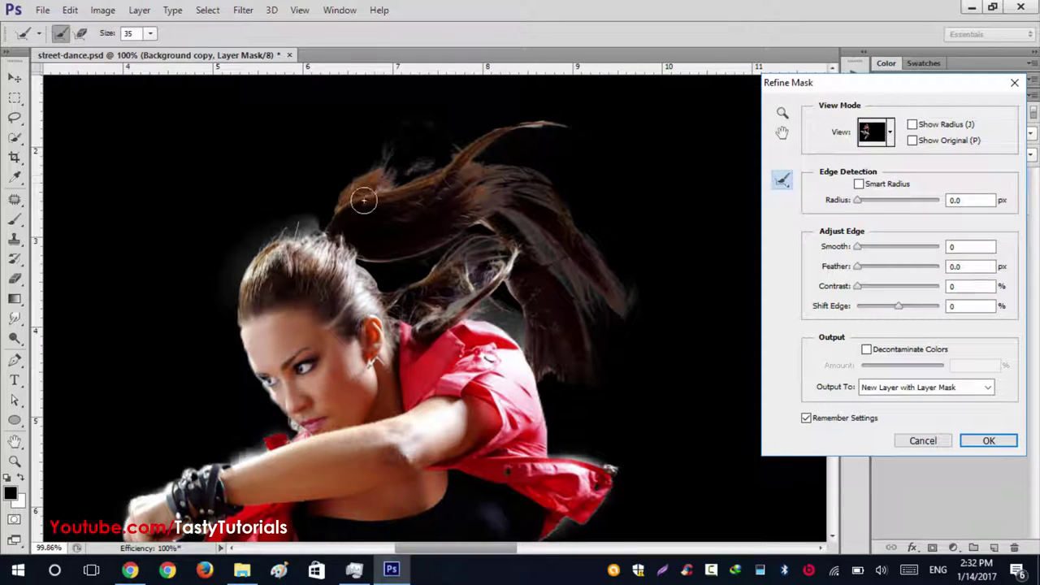
pyautogui.moveTo(363, 200)
pyautogui.mouseDown()
pyautogui.moveTo(381, 183)
pyautogui.moveTo(347, 195)
pyautogui.moveTo(378, 179)
pyautogui.moveTo(460, 188)
pyautogui.mouseUp()
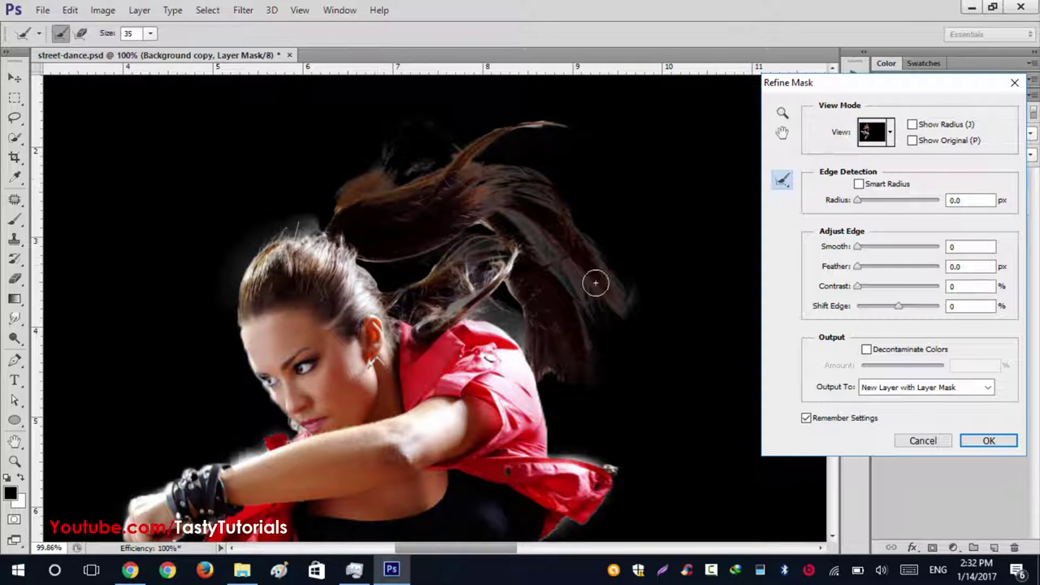
pyautogui.moveTo(595, 283)
pyautogui.mouseDown()
pyautogui.moveTo(540, 196)
pyautogui.moveTo(483, 152)
pyautogui.moveTo(547, 126)
pyautogui.moveTo(530, 126)
pyautogui.moveTo(587, 135)
pyautogui.moveTo(474, 149)
pyautogui.moveTo(522, 232)
pyautogui.moveTo(514, 268)
pyautogui.moveTo(478, 257)
pyautogui.moveTo(463, 221)
pyautogui.moveTo(489, 254)
pyautogui.moveTo(503, 323)
pyautogui.moveTo(514, 326)
pyautogui.moveTo(430, 313)
pyautogui.moveTo(527, 329)
pyautogui.moveTo(546, 382)
pyautogui.moveTo(551, 353)
pyautogui.moveTo(525, 261)
pyautogui.moveTo(575, 308)
pyautogui.moveTo(599, 365)
pyautogui.moveTo(507, 217)
pyautogui.moveTo(572, 278)
pyautogui.moveTo(633, 301)
pyautogui.moveTo(618, 287)
pyautogui.moveTo(618, 314)
pyautogui.moveTo(576, 251)
pyautogui.mouseUp()
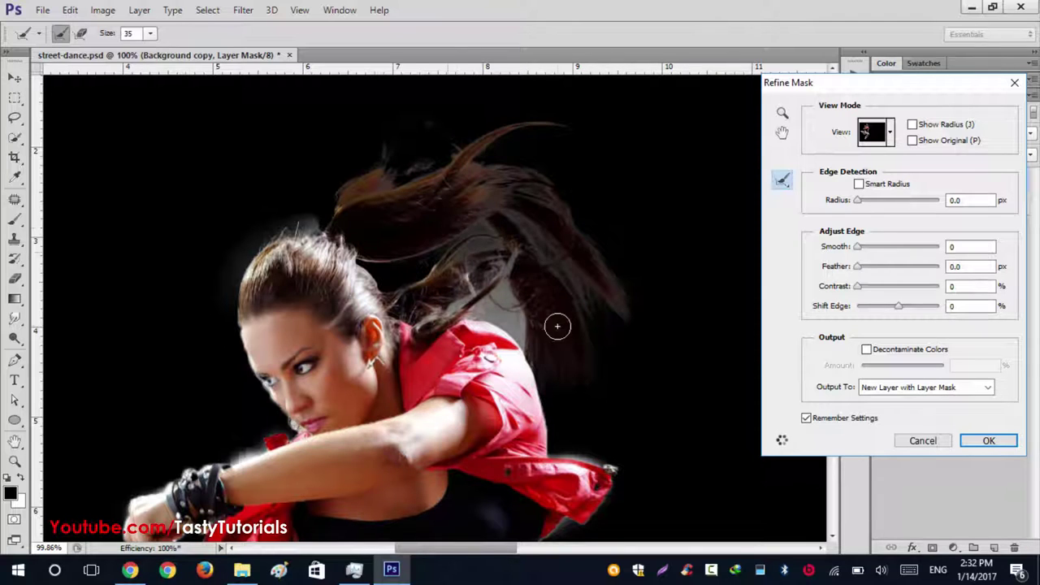
# Step: Set Contrast to 2%, Shift Edge to -12% and Decontaminate Colors to 51%, and output the result to a new layer with layer mask
pyautogui.scroll(-1, 553, 325)
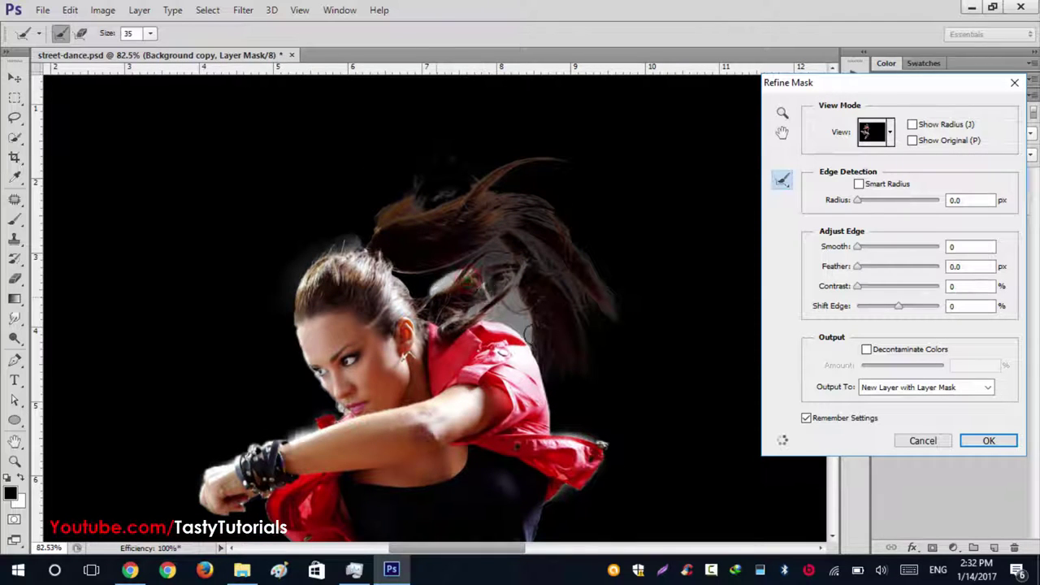
pyautogui.moveTo(500, 327); pyautogui.dragTo(444, 278)
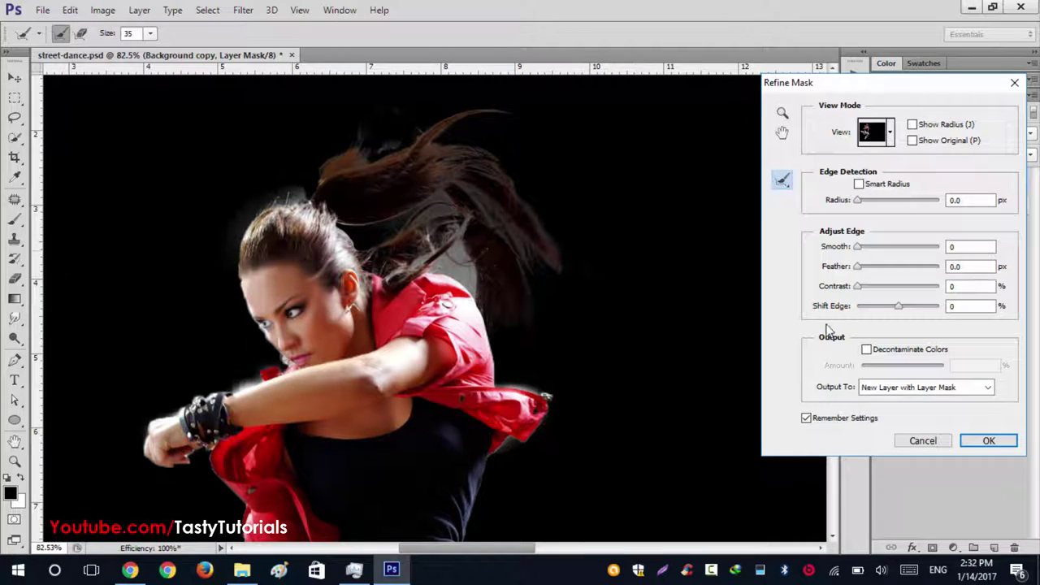
pyautogui.click(867, 350)
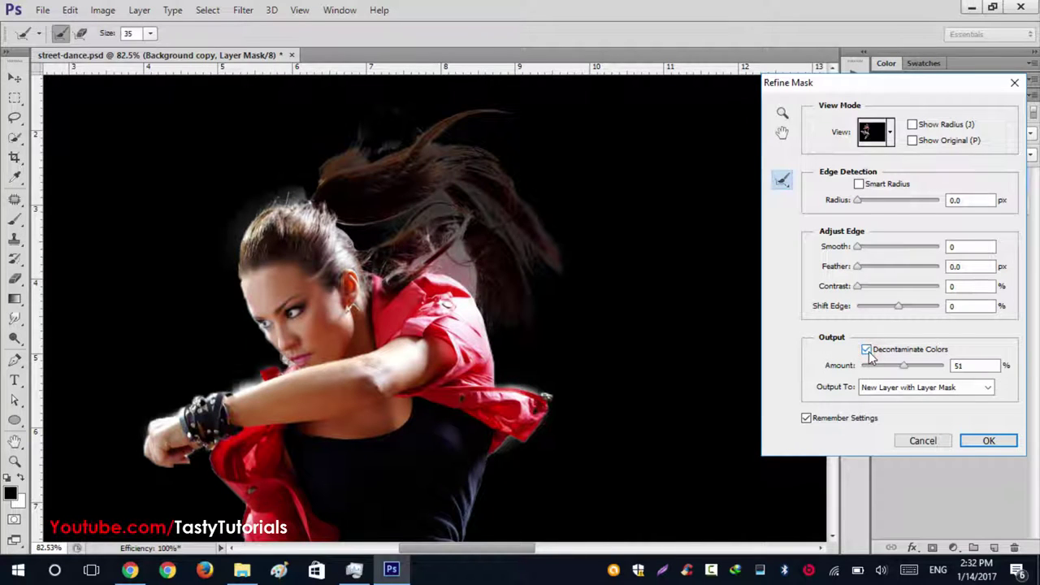
pyautogui.click(866, 350)
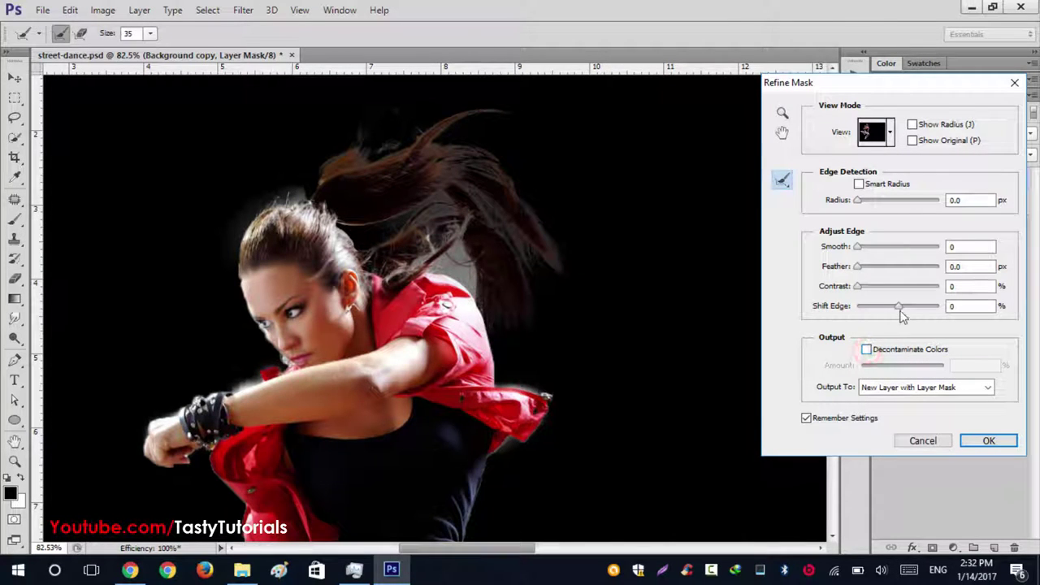
pyautogui.moveTo(898, 309)
pyautogui.mouseDown()
pyautogui.moveTo(871, 314)
pyautogui.moveTo(869, 306)
pyautogui.moveTo(892, 309)
pyautogui.moveTo(872, 295)
pyautogui.moveTo(886, 306)
pyautogui.mouseUp()
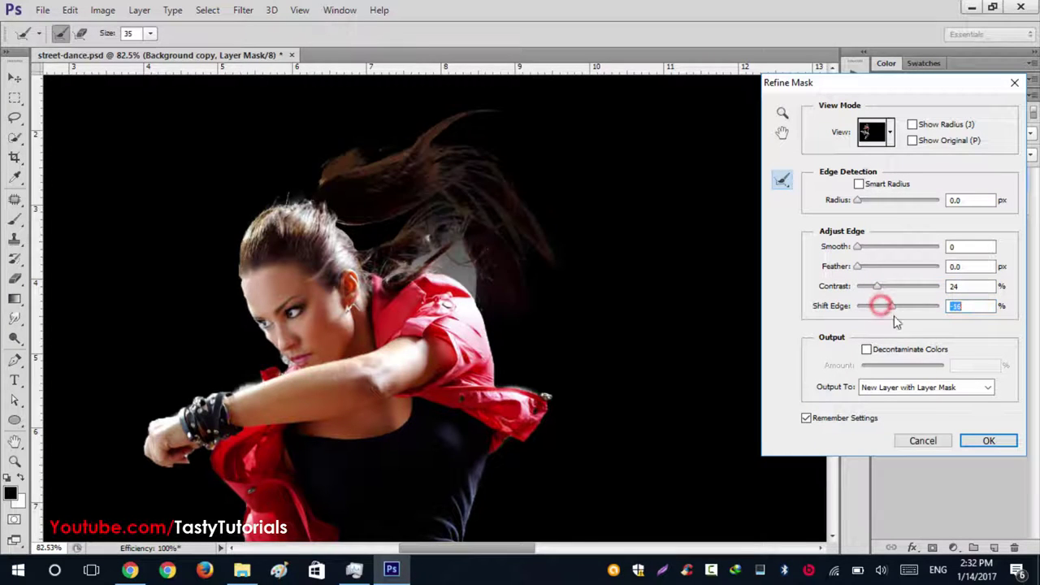
pyautogui.click(867, 349)
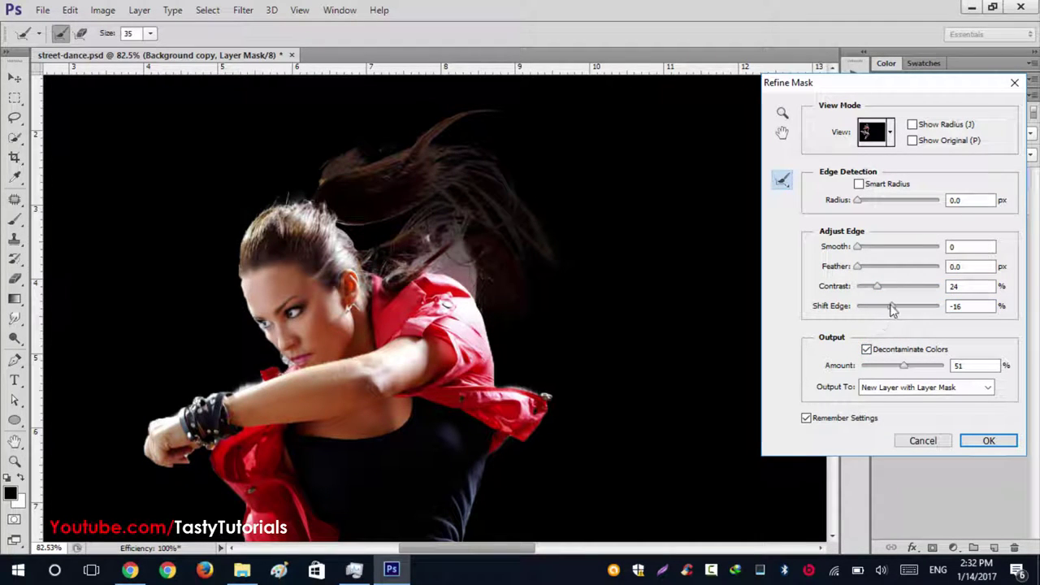
pyautogui.moveTo(894, 309); pyautogui.dragTo(895, 308)
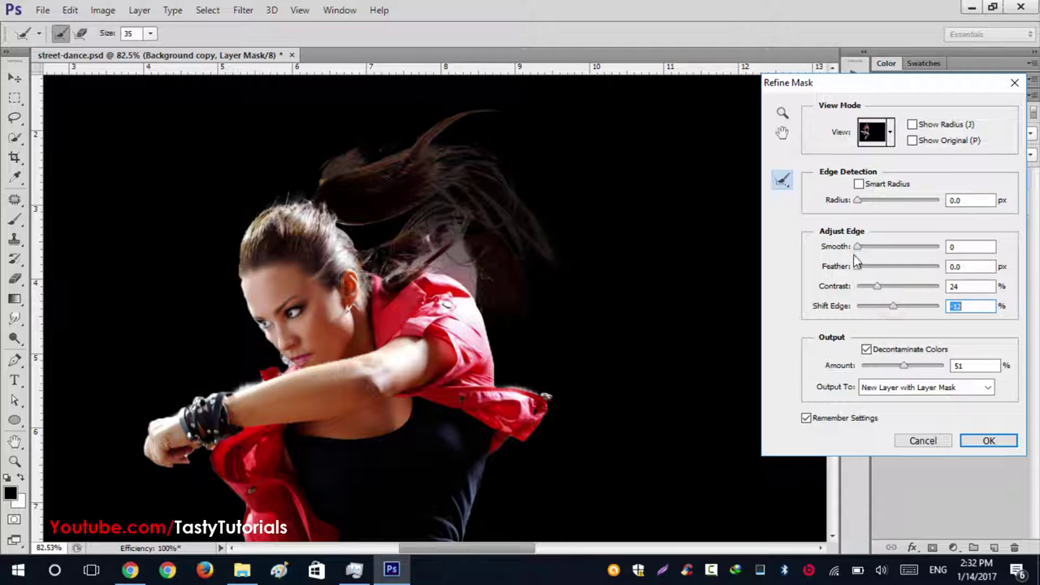
pyautogui.moveTo(886, 293); pyautogui.dragTo(864, 295)
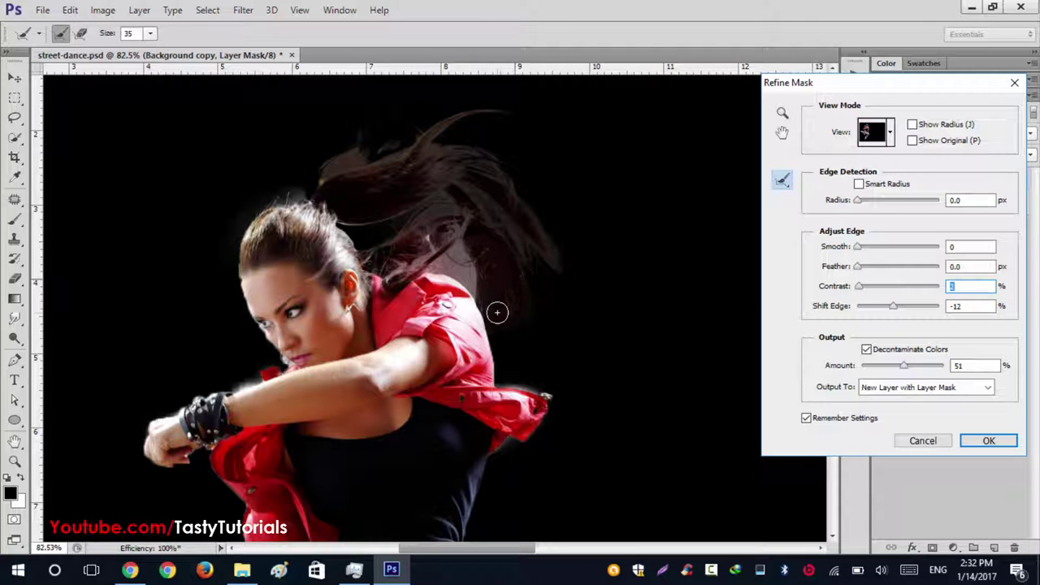
pyautogui.moveTo(434, 448); pyautogui.dragTo(454, 262)
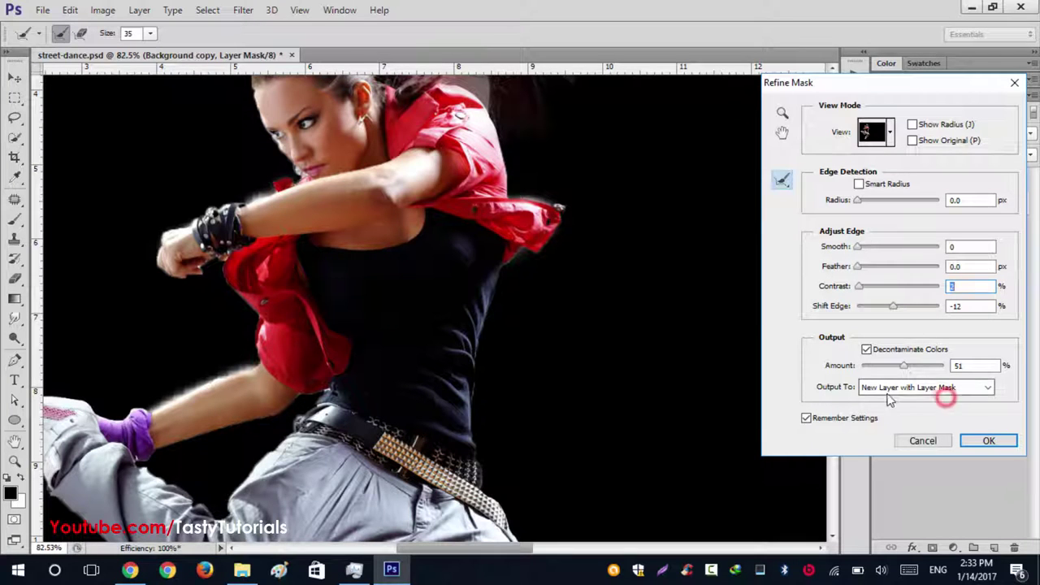
pyautogui.click(989, 443)
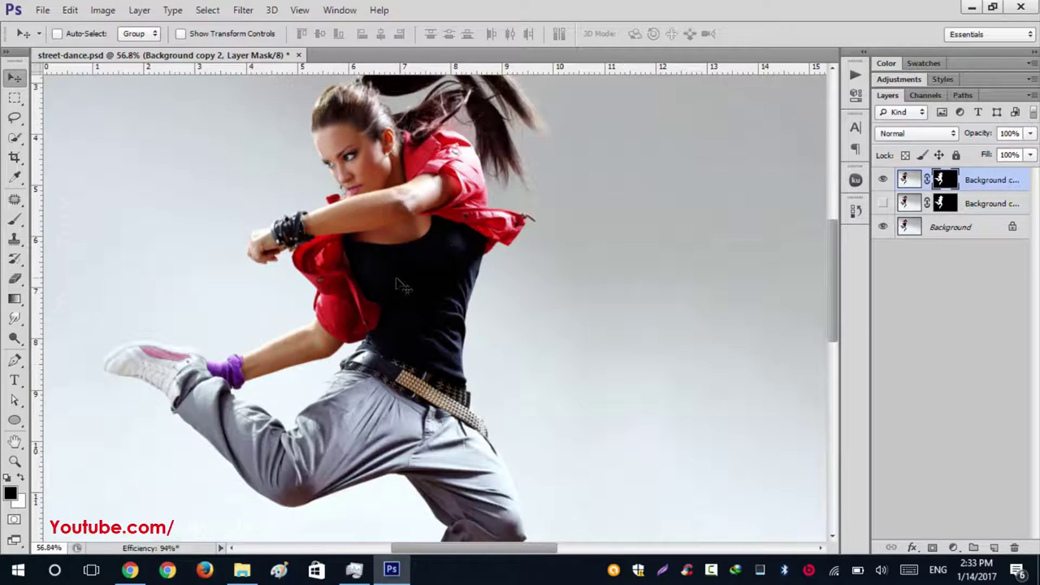
# Step: Remove the layer mask of Background copy 2, applying it to the layer
pyautogui.scroll(-2, 404, 286)
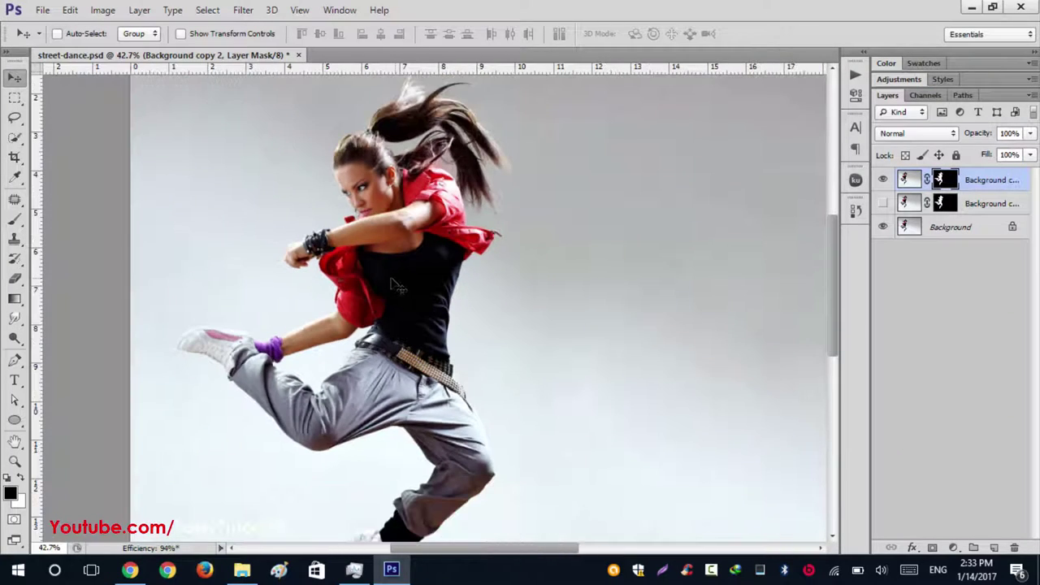
pyautogui.scroll(-1, 397, 267)
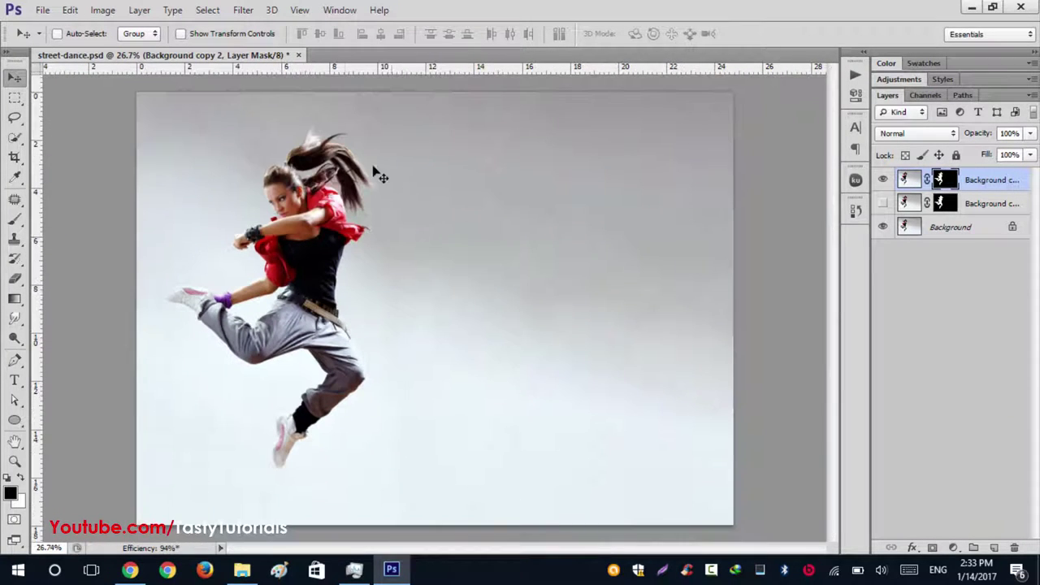
pyautogui.moveTo(943, 182); pyautogui.dragTo(967, 529)
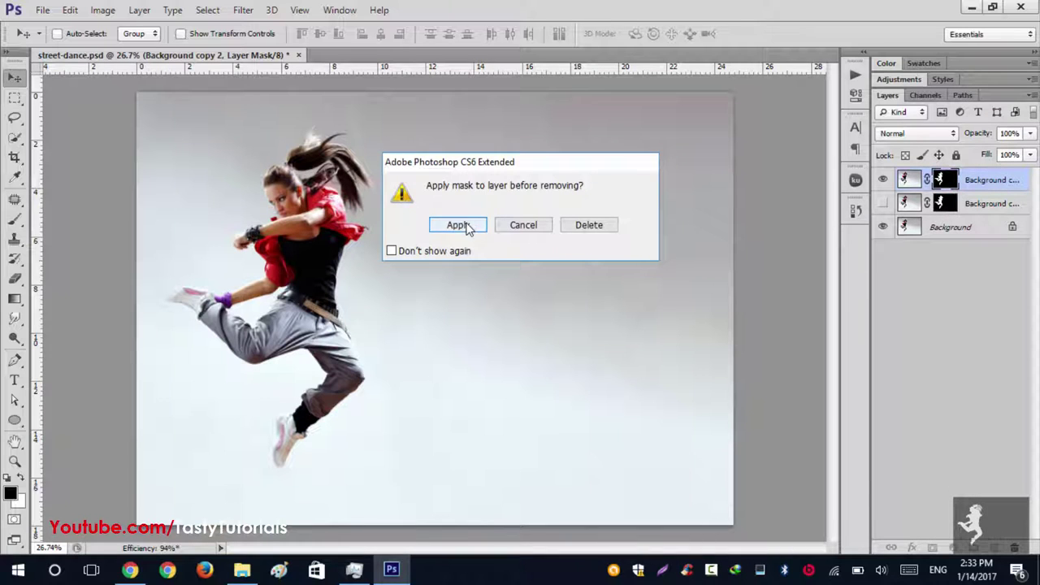
pyautogui.click(462, 223)
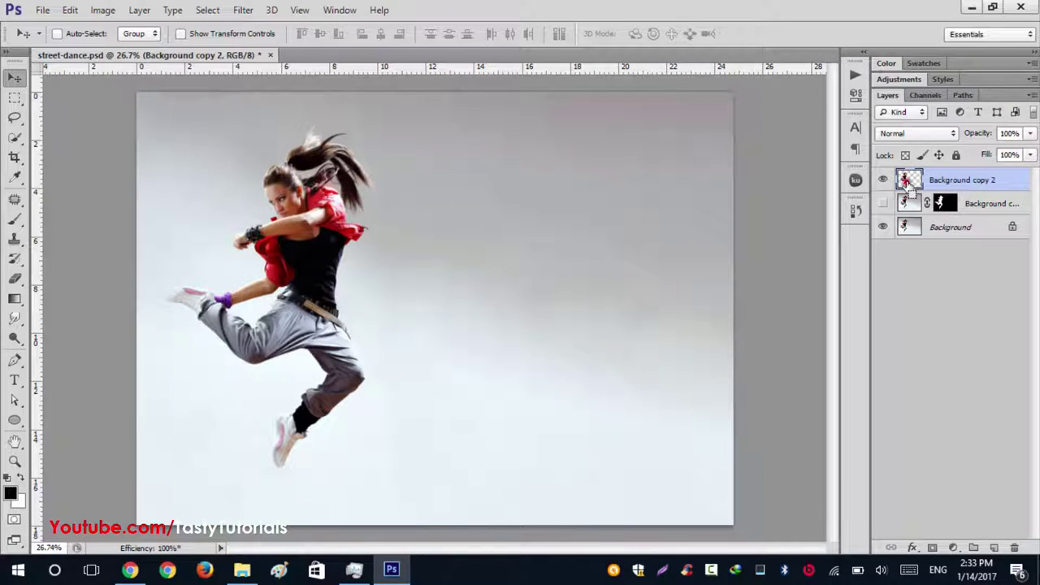
# Step: Load Background copy 2 as a selection, fill it with green (R 0, G 255, B 0) on a new layer, and deselect
pyautogui.keyDown('ctrl'); pyautogui.click(909, 183); pyautogui.keyUp('ctrl')
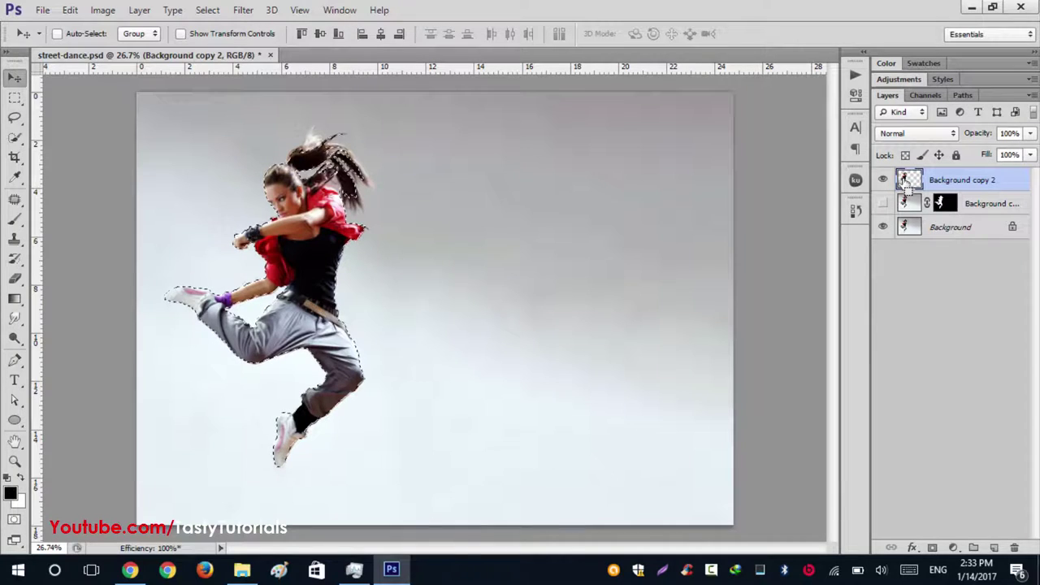
pyautogui.click(996, 548)
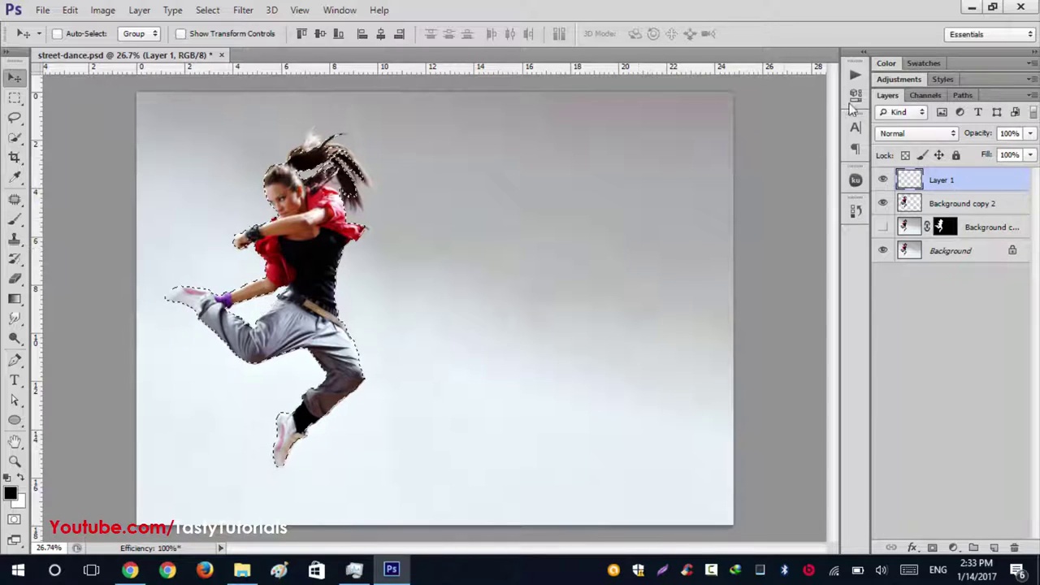
pyautogui.click(886, 63)
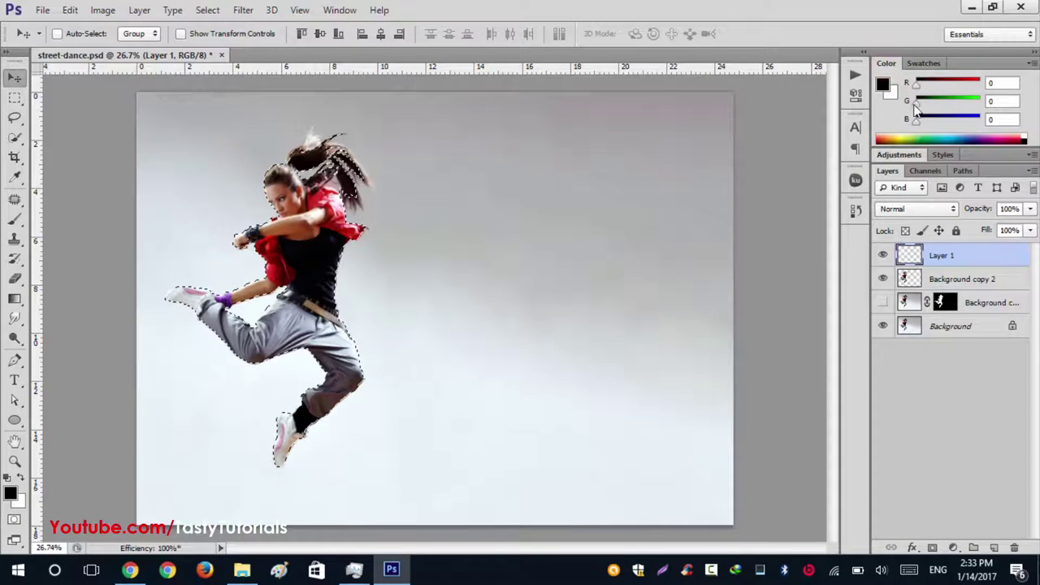
pyautogui.moveTo(918, 103); pyautogui.dragTo(981, 102)
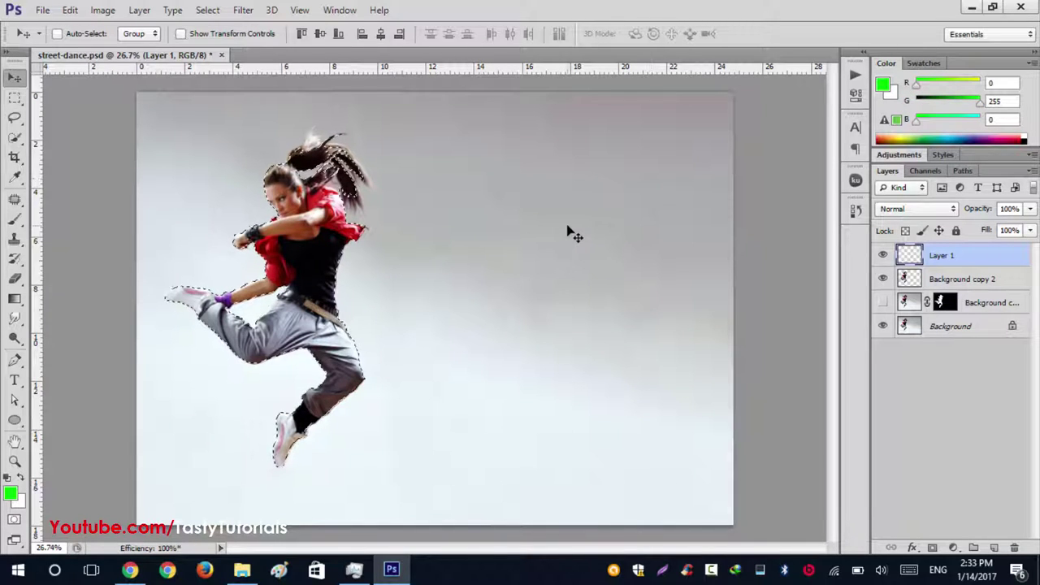
pyautogui.hotkey('alt', 'BackSpace')
pyautogui.hotkey('ctrl', 'd')
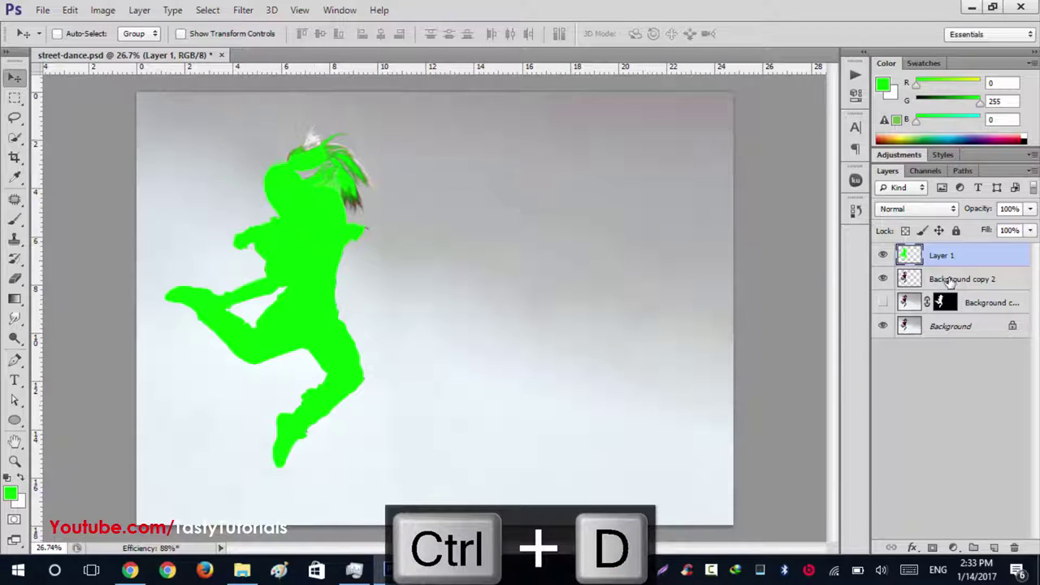
# Step: Rename the green silhouette layer to "brush"
pyautogui.doubleClick(938, 255)
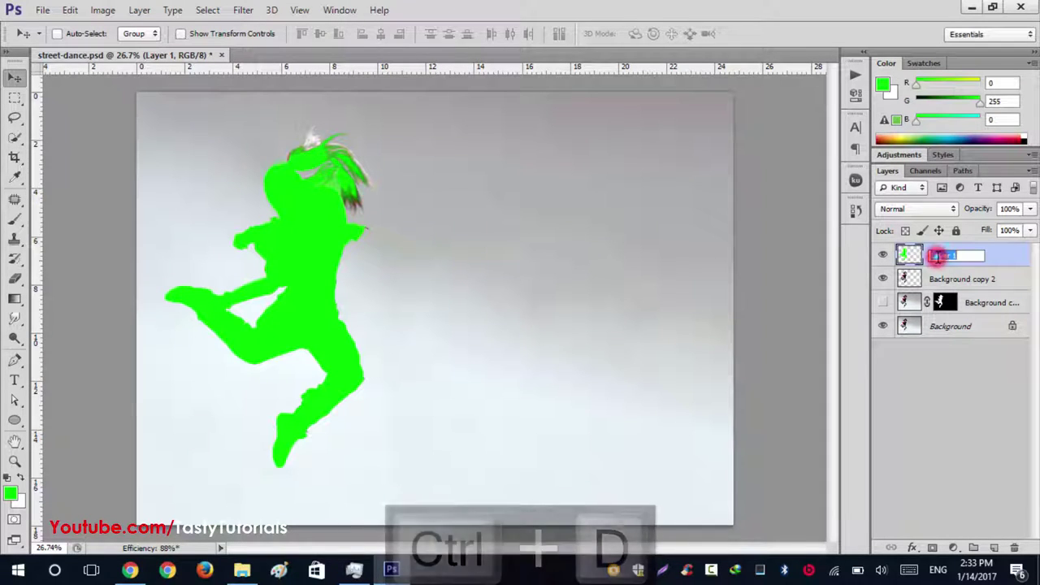
pyautogui.write('brush')
pyautogui.press('Return')
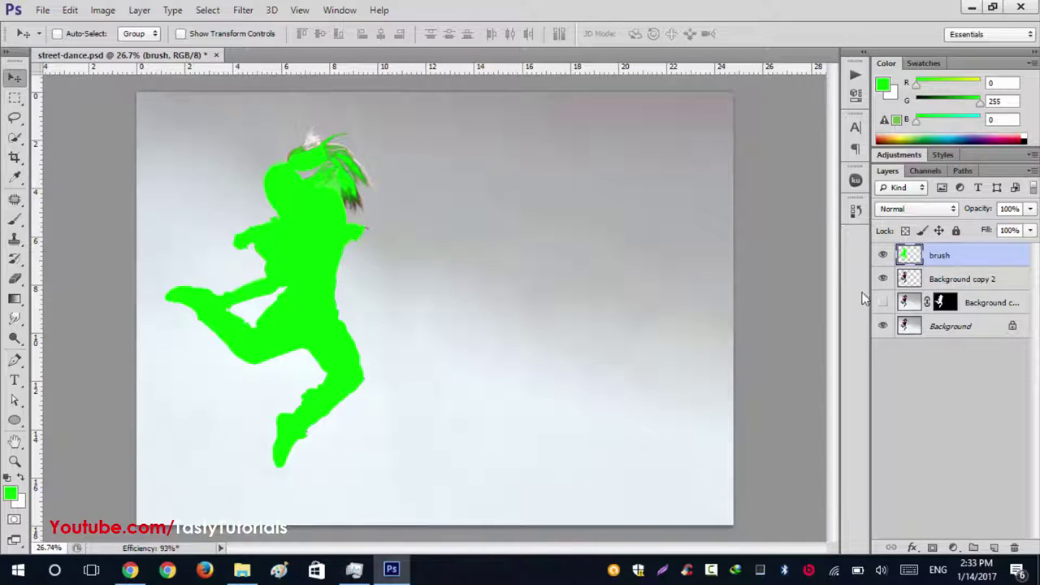
# Step: Delete the Background copy's layer mask without applying it, hide the brush layer and make Background copy visible
pyautogui.moveTo(939, 302); pyautogui.dragTo(1014, 546)
pyautogui.click(590, 225)
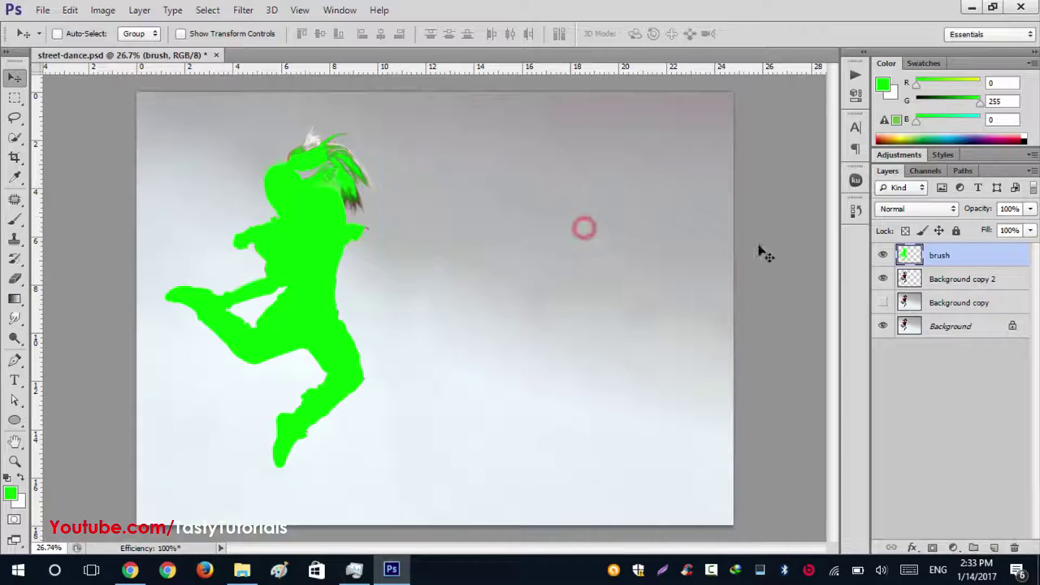
pyautogui.click(883, 255)
# Step: Load the dancer cutout as a selection, make Background copy the active layer, and expand the selection by 15 pixels
pyautogui.keyDown('ctrl'); pyautogui.click(911, 284); pyautogui.keyUp('ctrl')
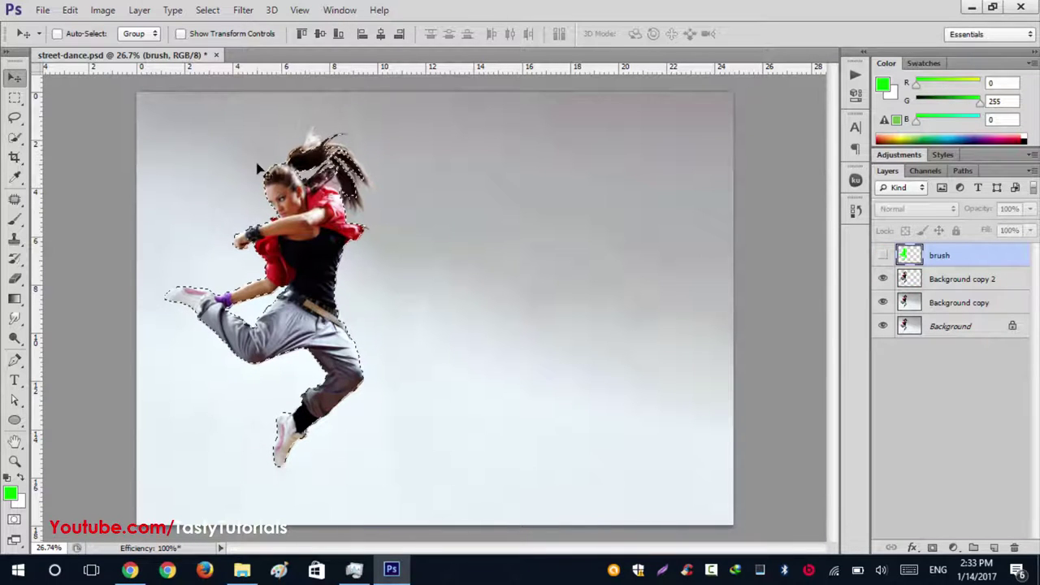
pyautogui.scroll(2, 252, 163)
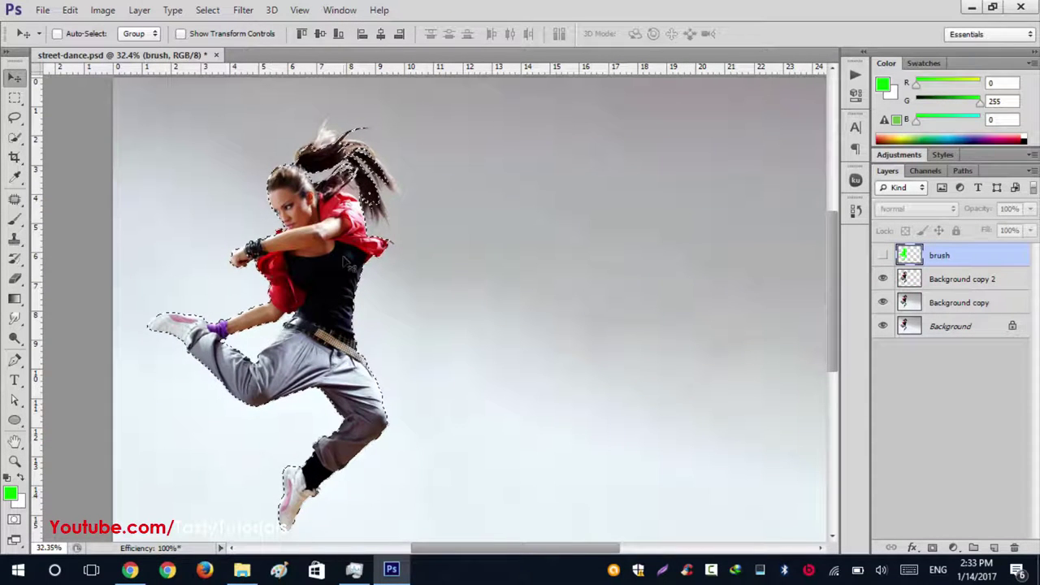
pyautogui.click(958, 304)
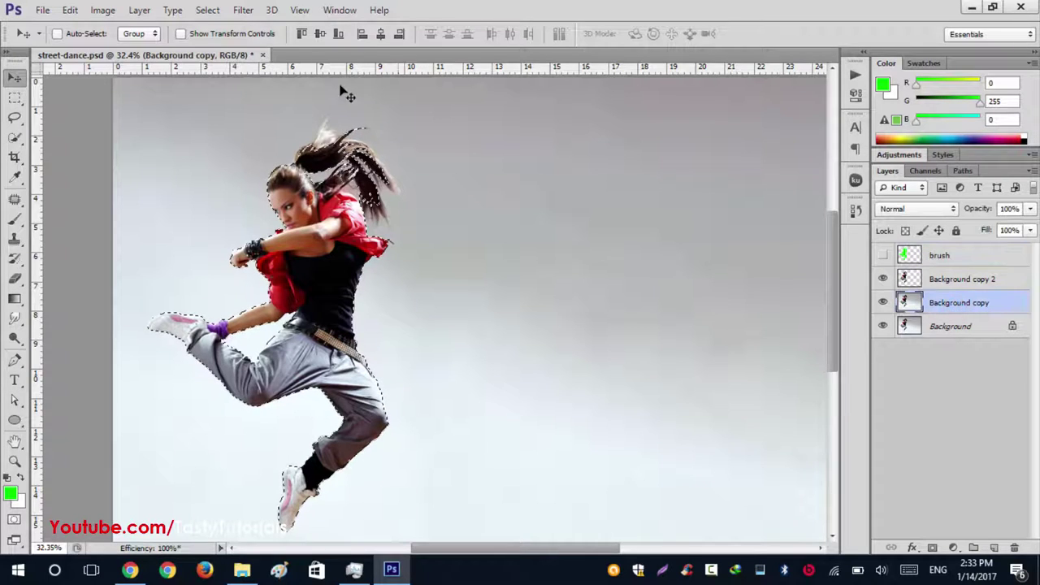
pyautogui.click(207, 10)
pyautogui.moveTo(224, 178)
pyautogui.click(126, 207)
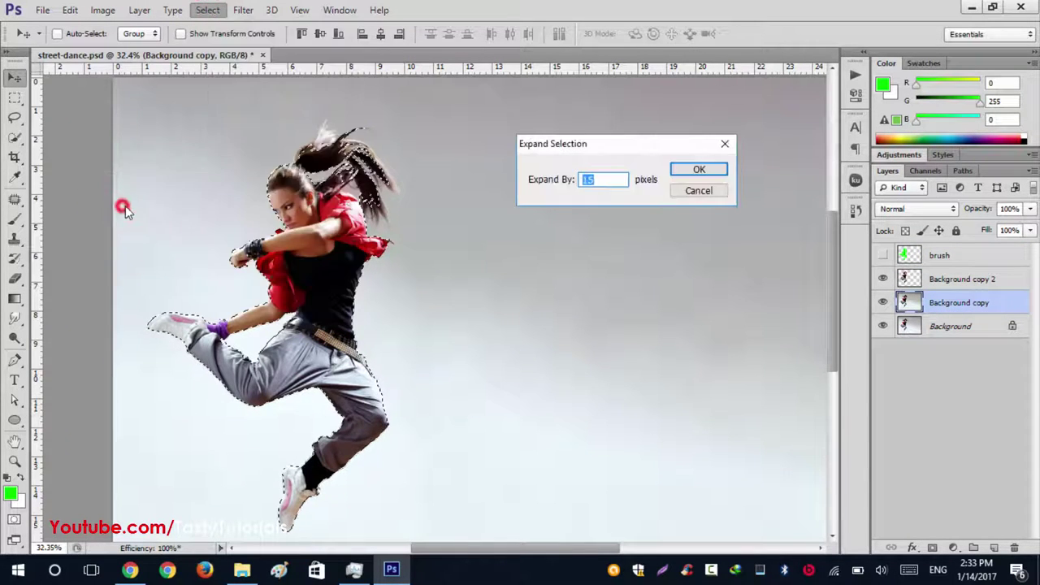
pyautogui.click(699, 170)
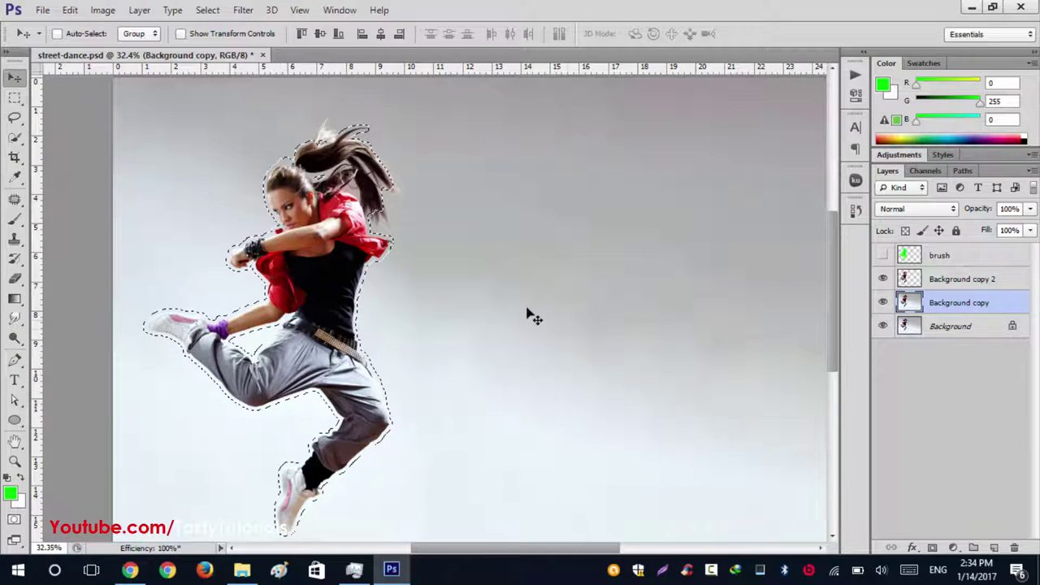
# Step: Fill the selected dancer area on Background copy with Content-Aware at Normal mode and 100% opacity, and deselect
pyautogui.click(70, 10)
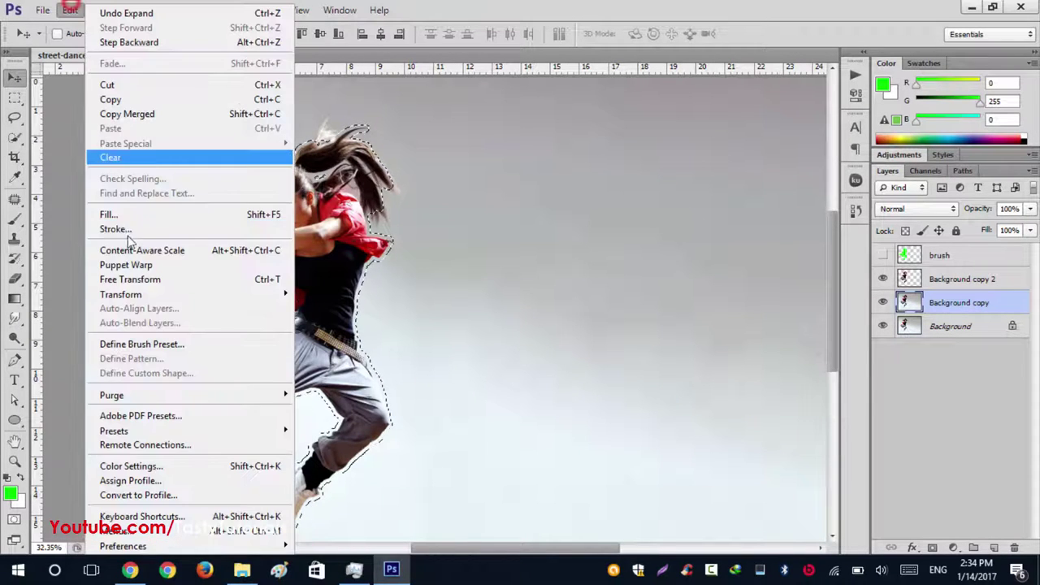
pyautogui.click(154, 213)
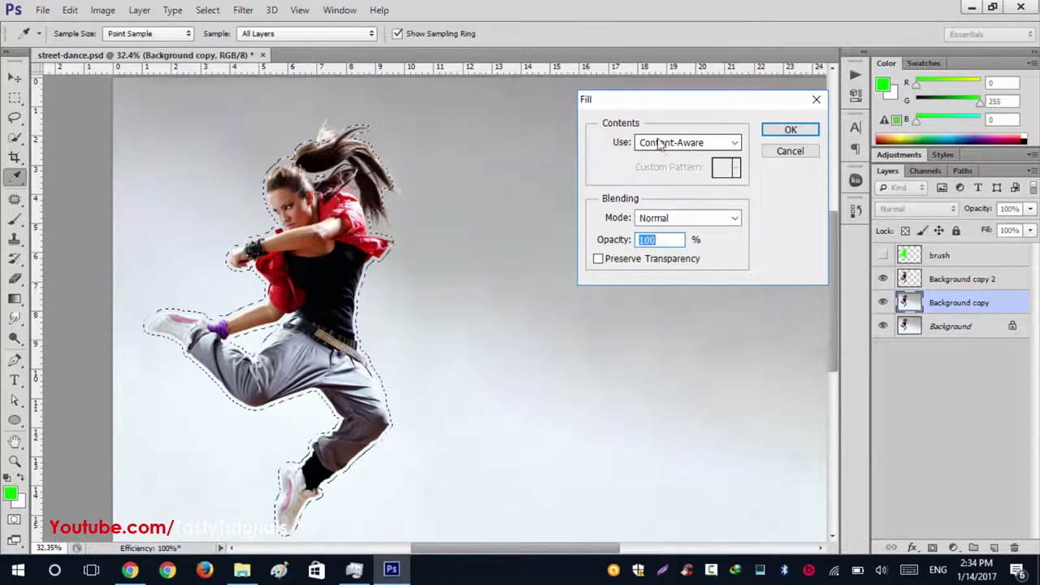
pyautogui.click(791, 130)
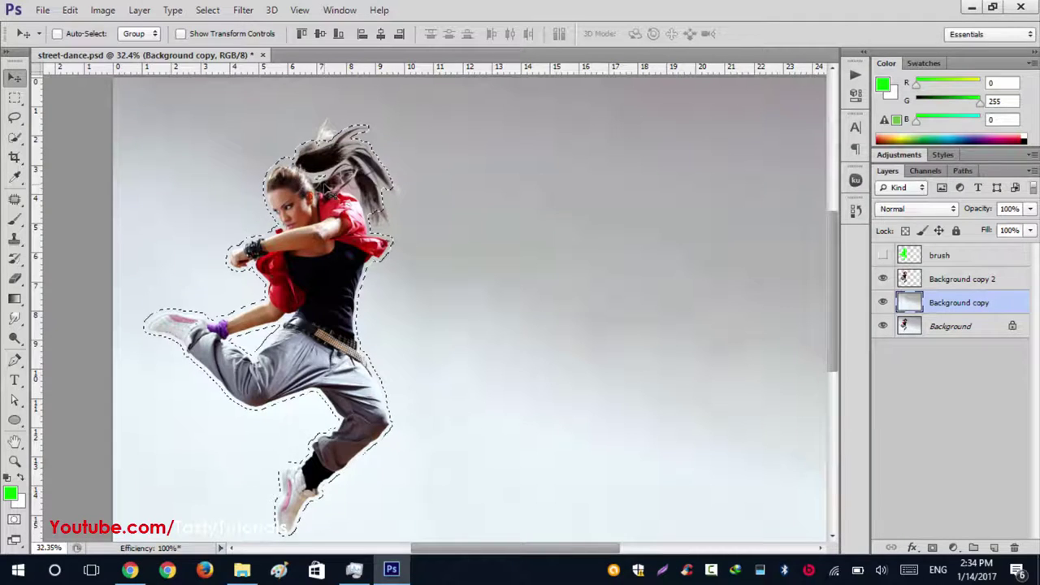
pyautogui.hotkey('ctrl', 'd')
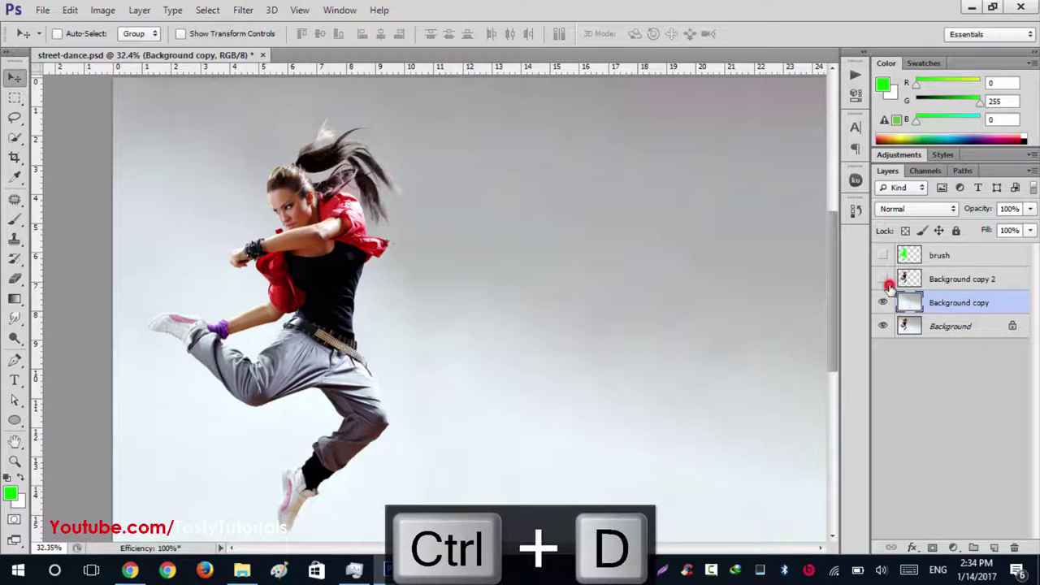
# Step: Hide Background copy 2, patch the leftover hair traces on Background copy with clean background from beside them, and deselect
pyautogui.click(886, 283)
pyautogui.scroll(-2, 255, 341)
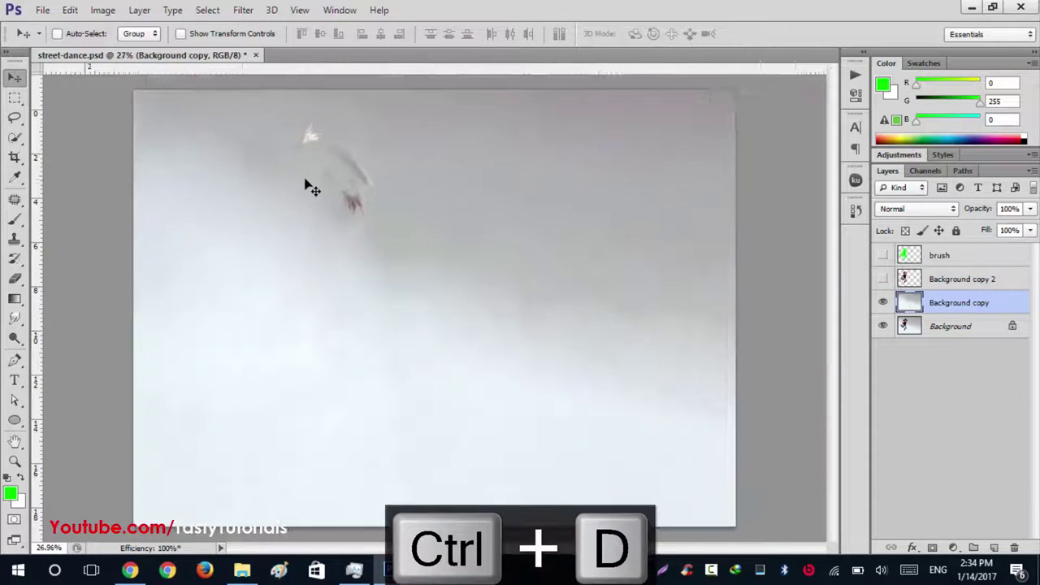
pyautogui.scroll(2, 312, 188)
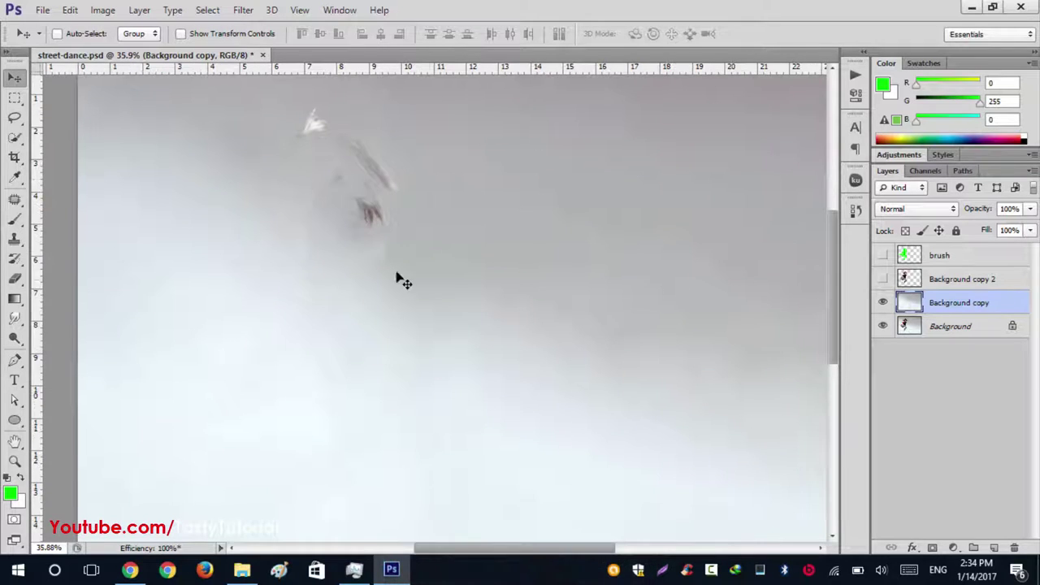
pyautogui.click(14, 197)
pyautogui.click(114, 231)
pyautogui.moveTo(374, 132)
pyautogui.mouseDown()
pyautogui.moveTo(349, 109)
pyautogui.moveTo(282, 125)
pyautogui.moveTo(301, 238)
pyautogui.moveTo(395, 274)
pyautogui.moveTo(409, 163)
pyautogui.moveTo(361, 114)
pyautogui.mouseUp()
pyautogui.moveTo(323, 164); pyautogui.dragTo(525, 186)
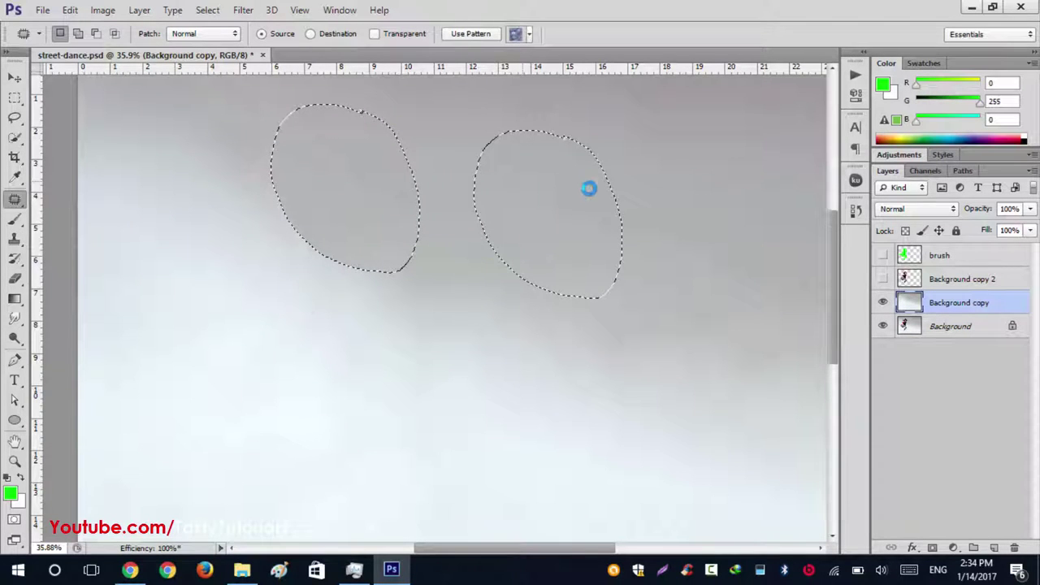
pyautogui.hotkey('ctrl', 'd')
pyautogui.scroll(-3, 319, 348)
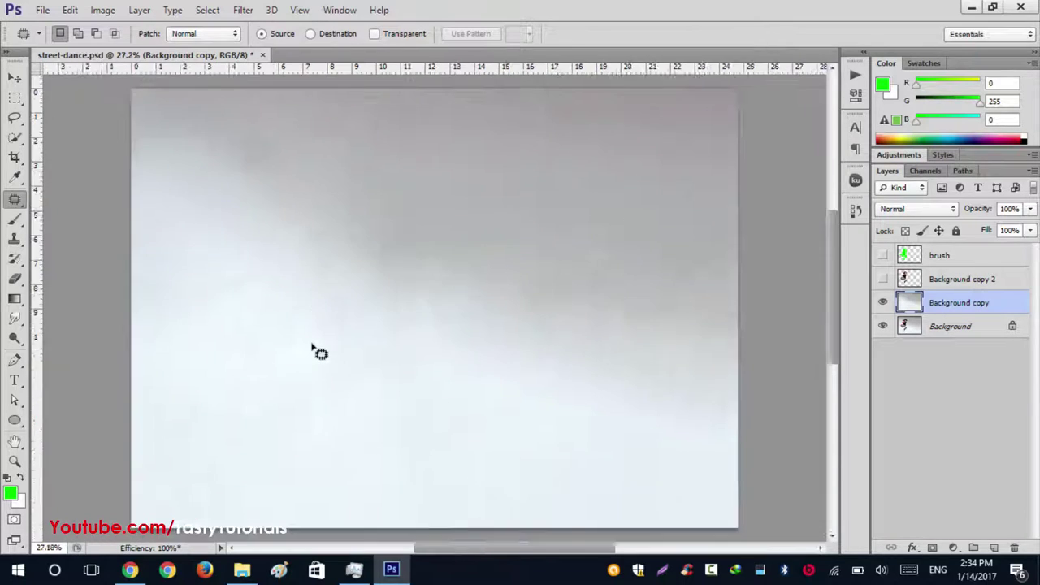
pyautogui.scroll(1, 324, 351)
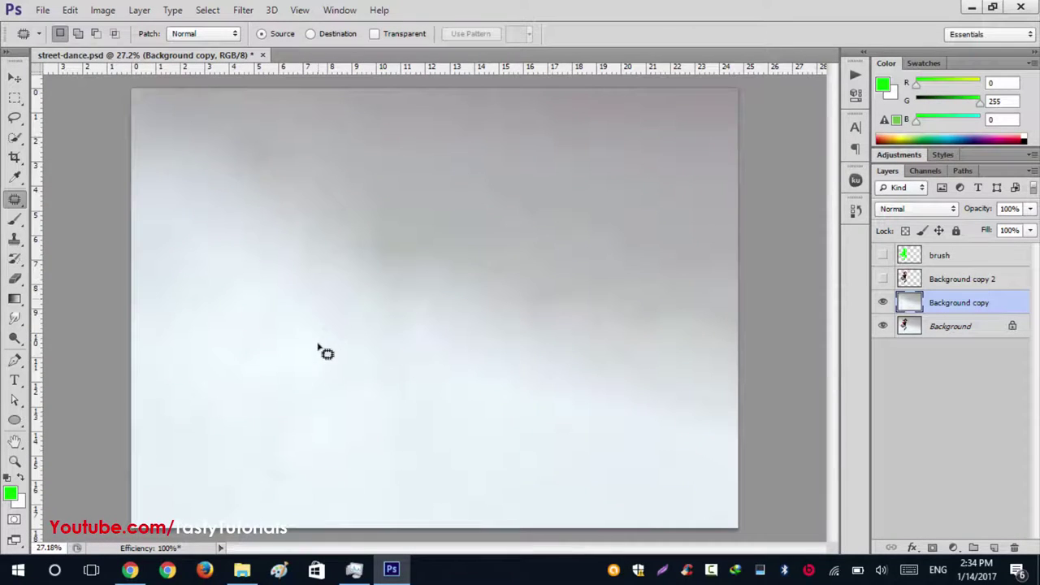
# Step: Compare the cutout and cleaned background with the original photo, and delete the layers Background copy 2 and Background copy
pyautogui.click(883, 279)
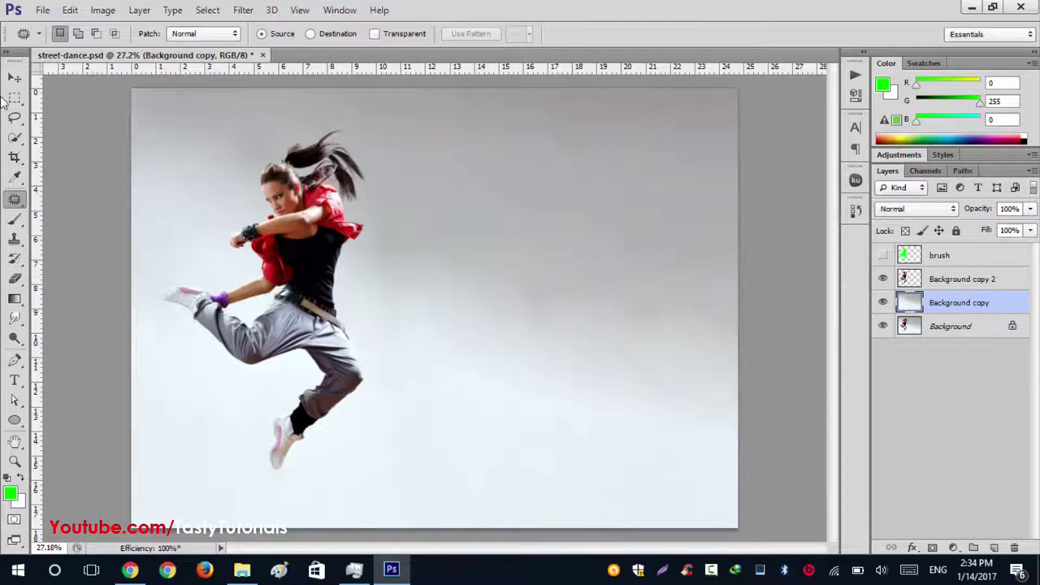
pyautogui.click(14, 77)
pyautogui.click(945, 279)
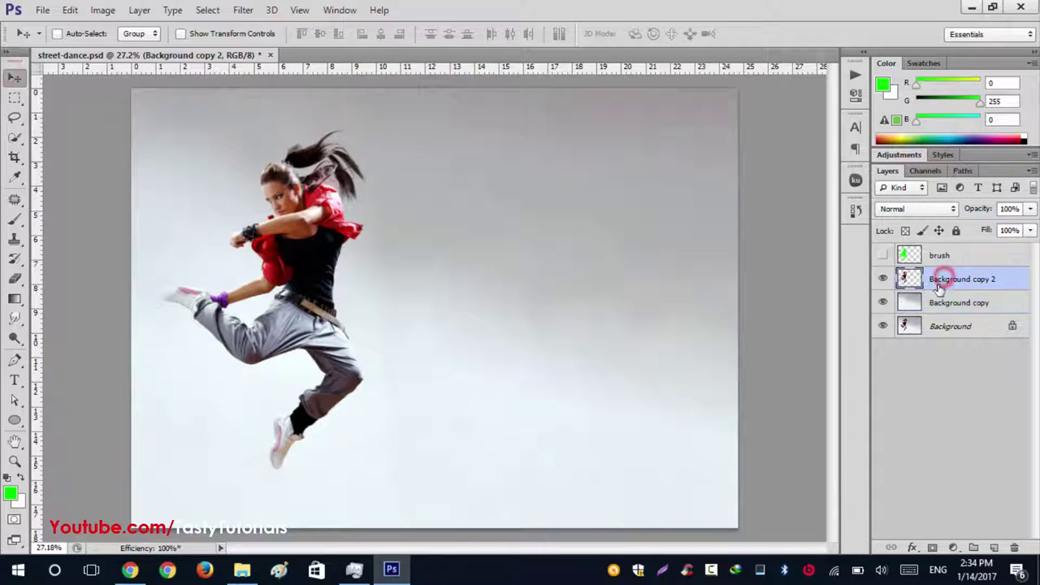
pyautogui.click(884, 278)
pyautogui.click(883, 302)
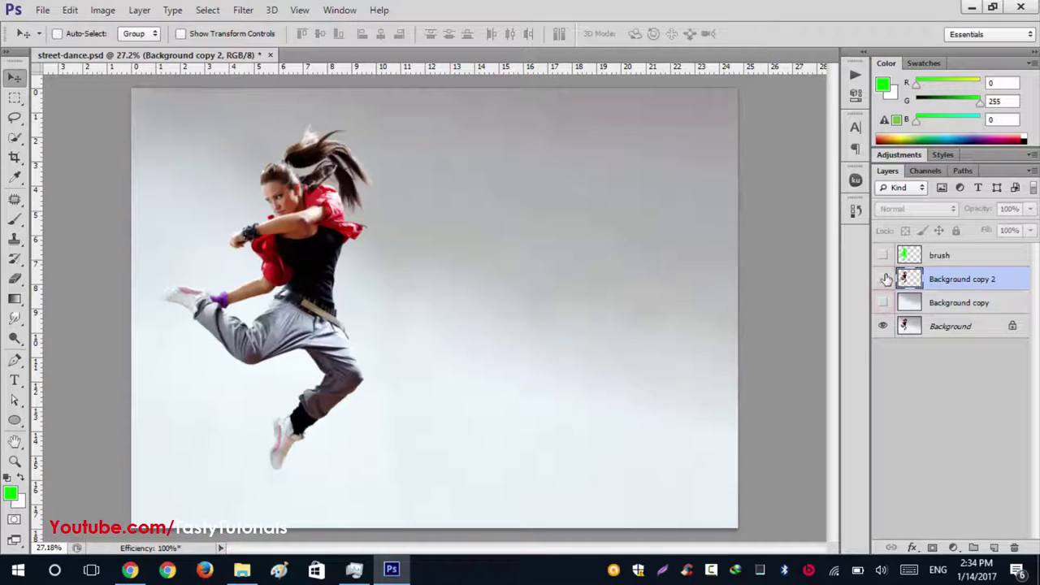
pyautogui.click(883, 279)
pyautogui.click(883, 302)
pyautogui.keyDown('shift'); pyautogui.click(933, 302); pyautogui.keyUp('shift')
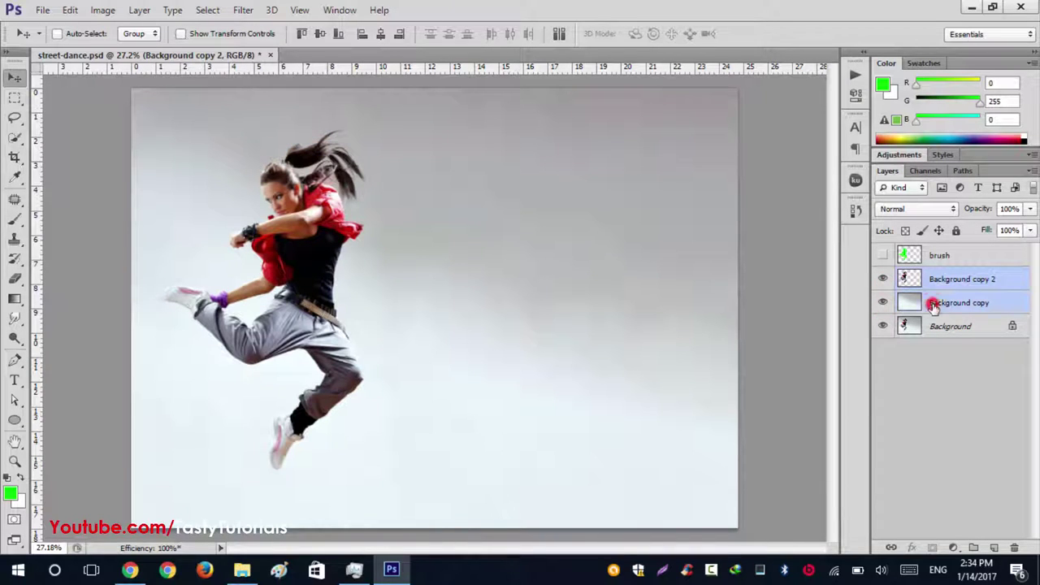
pyautogui.press('Delete')
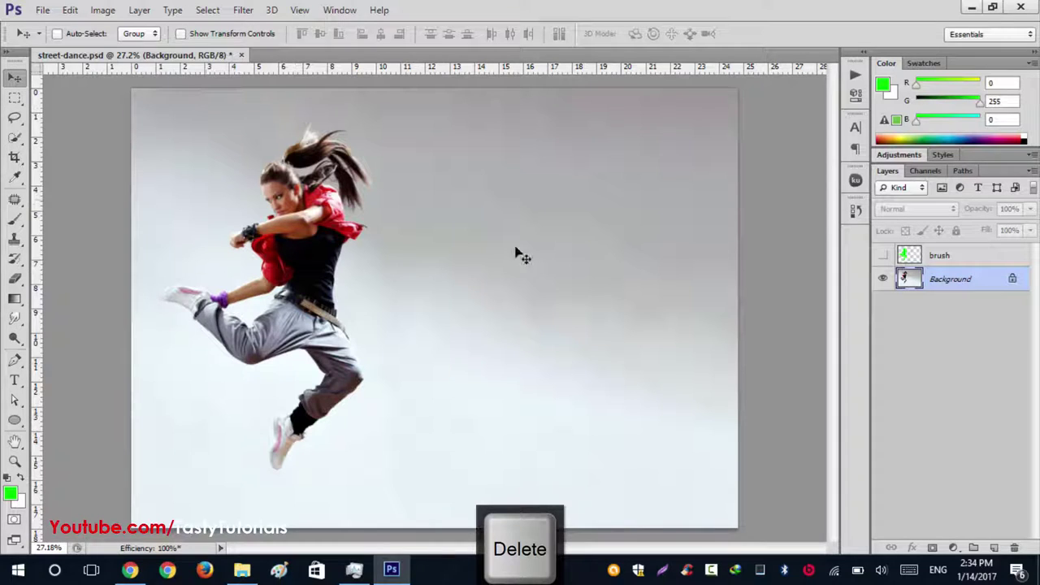
# Step: Check the green silhouette against the photo by showing the brush layer, and hide it again
pyautogui.click(884, 255)
pyautogui.click(884, 255)
pyautogui.click(883, 255)
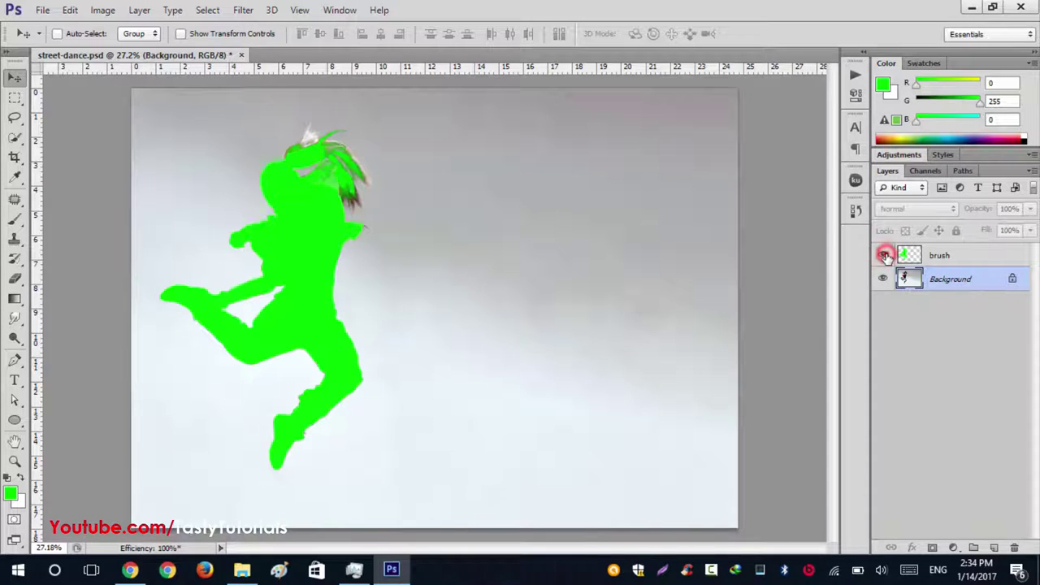
pyautogui.click(884, 256)
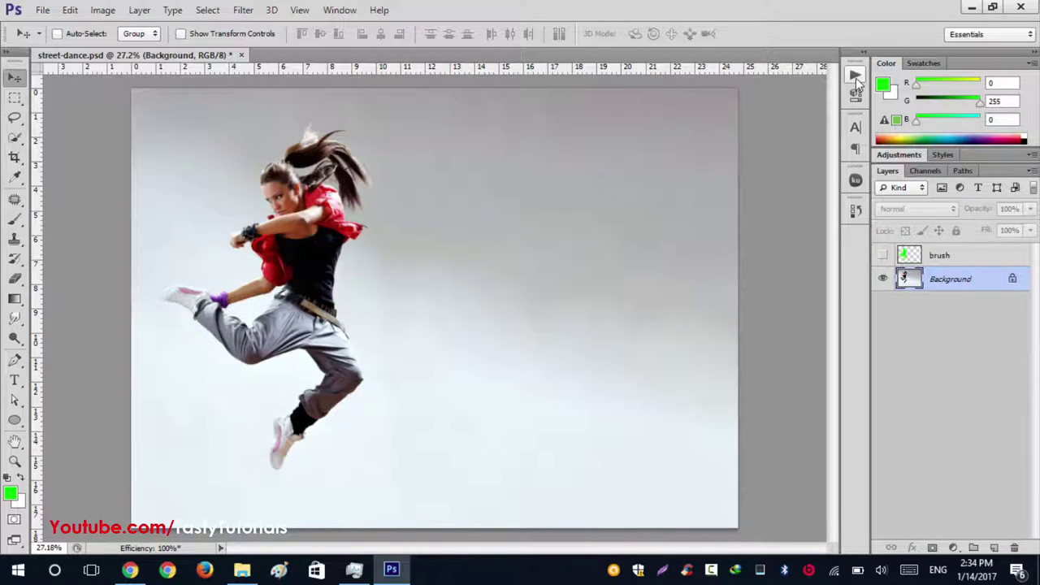
# Step: Collapse the LEFT action and the Cosmic set in the list of actions, and close the list
pyautogui.click(856, 76)
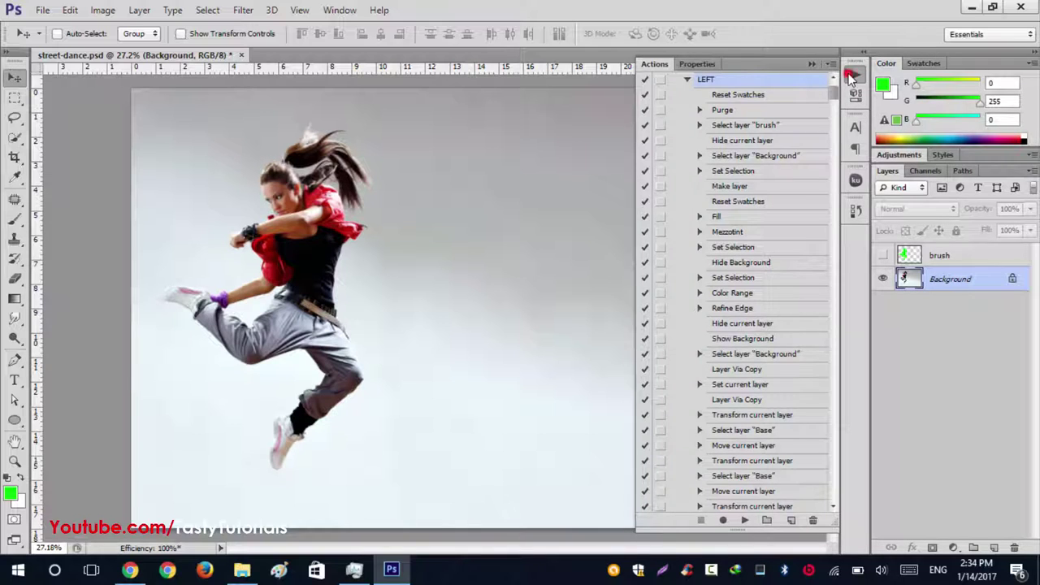
pyautogui.click(853, 77)
pyautogui.click(853, 76)
pyautogui.click(687, 79)
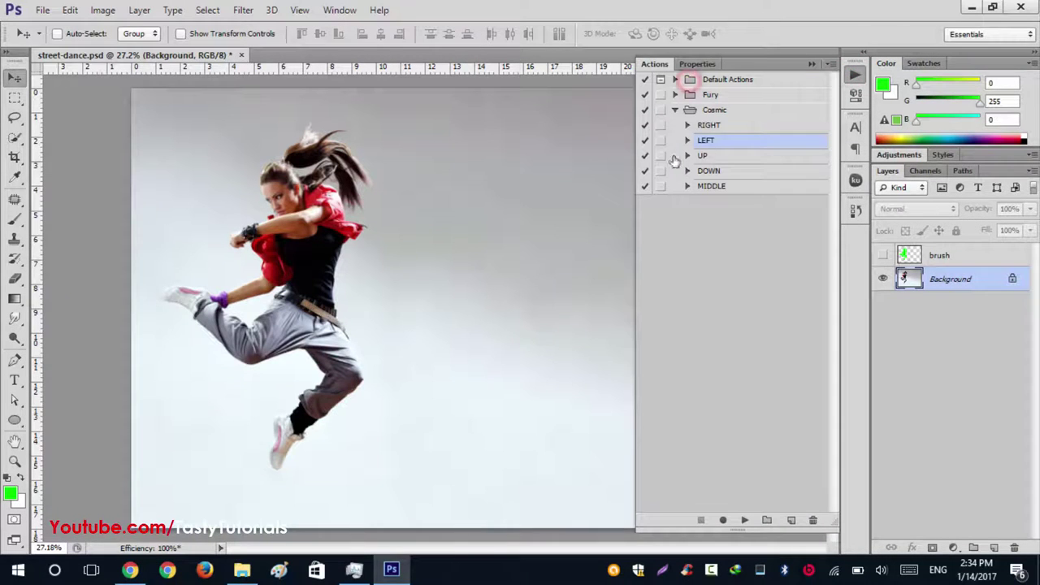
pyautogui.click(675, 109)
pyautogui.click(811, 64)
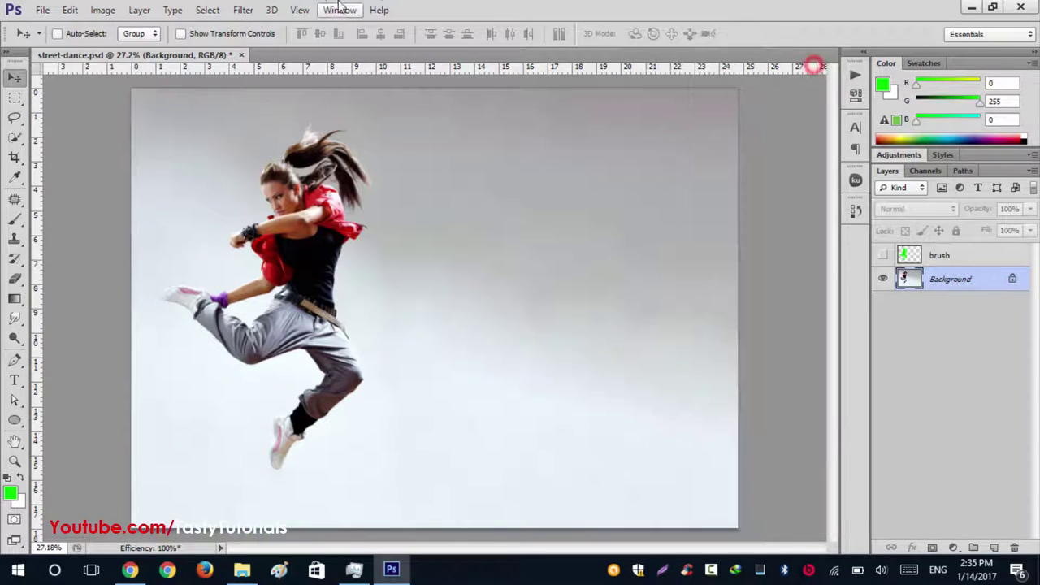
# Step: Load the Cosmic action set from the ATN file in the GraphicEX cosmic Photoshop action folder
pyautogui.click(340, 10)
pyautogui.click(366, 95)
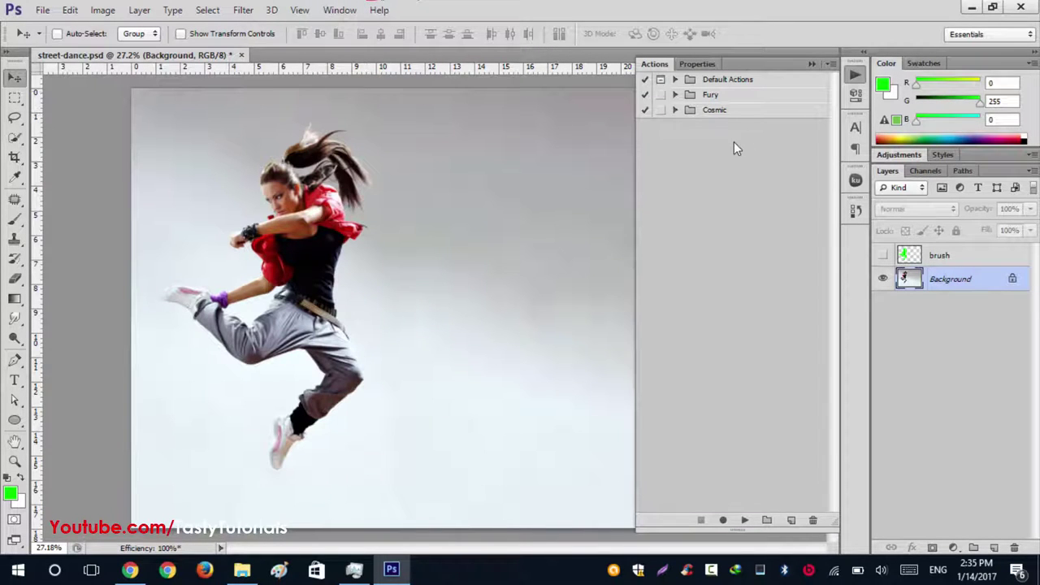
pyautogui.click(829, 65)
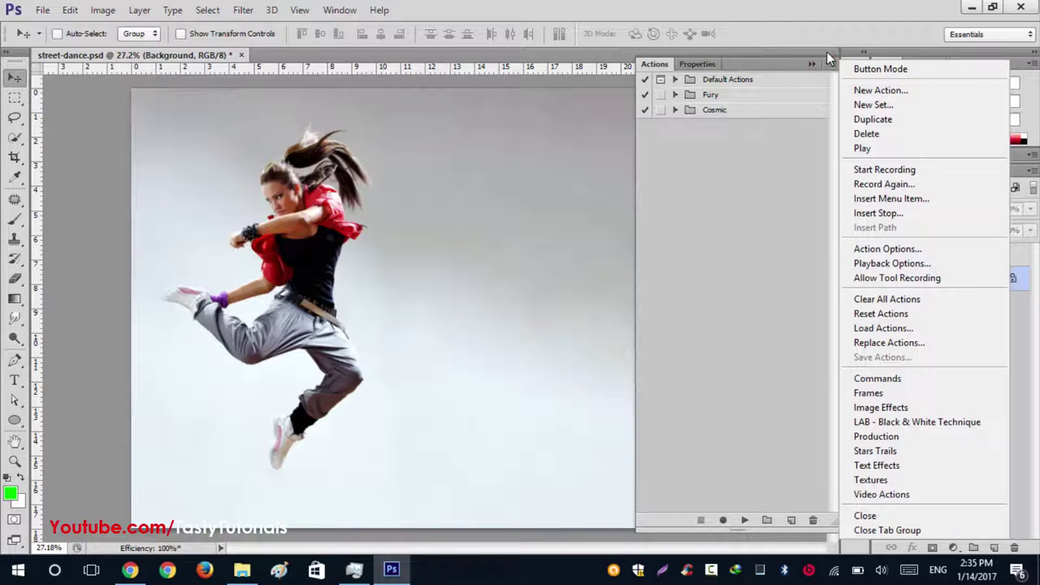
pyautogui.click(894, 326)
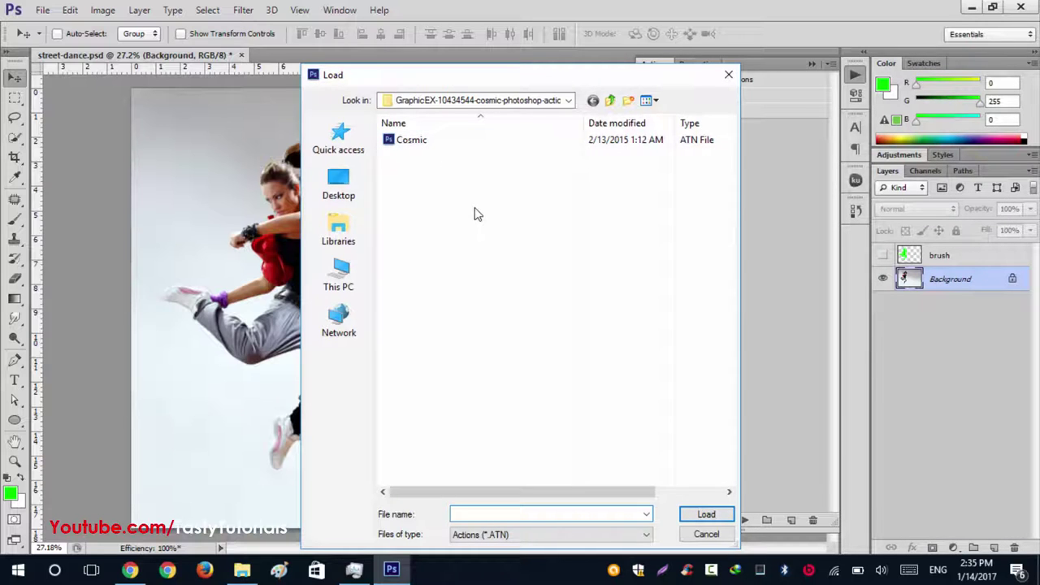
pyautogui.click(407, 141)
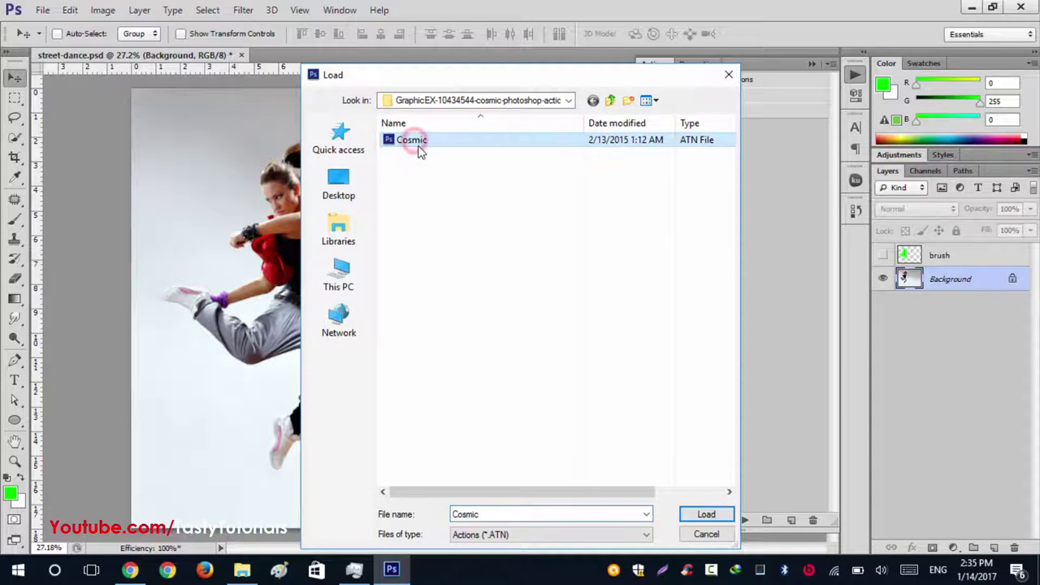
pyautogui.click(706, 515)
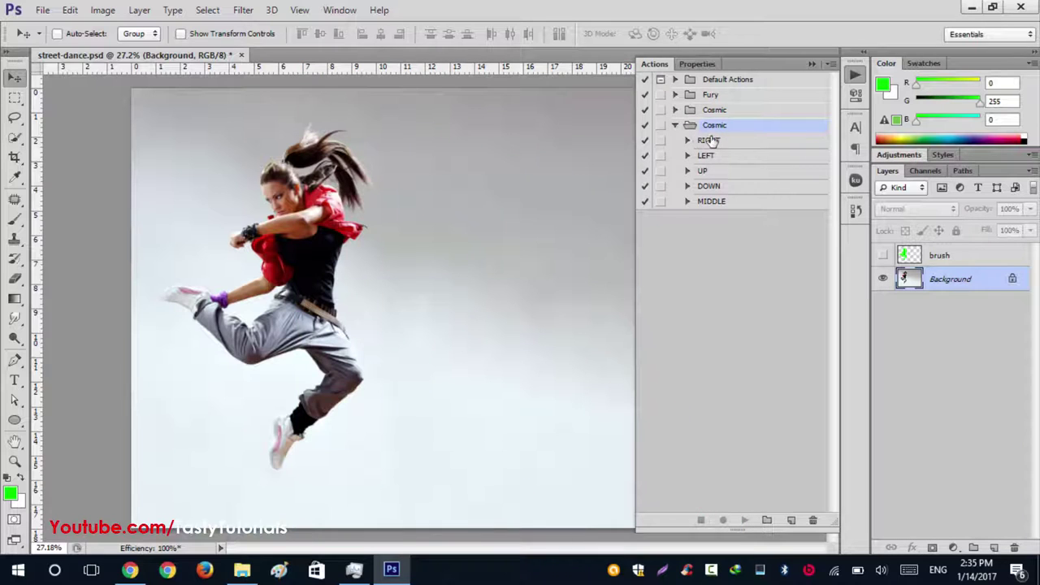
# Step: Make the brush layer visible and play the RIGHT action from the newly loaded Cosmic set
pyautogui.click(712, 205)
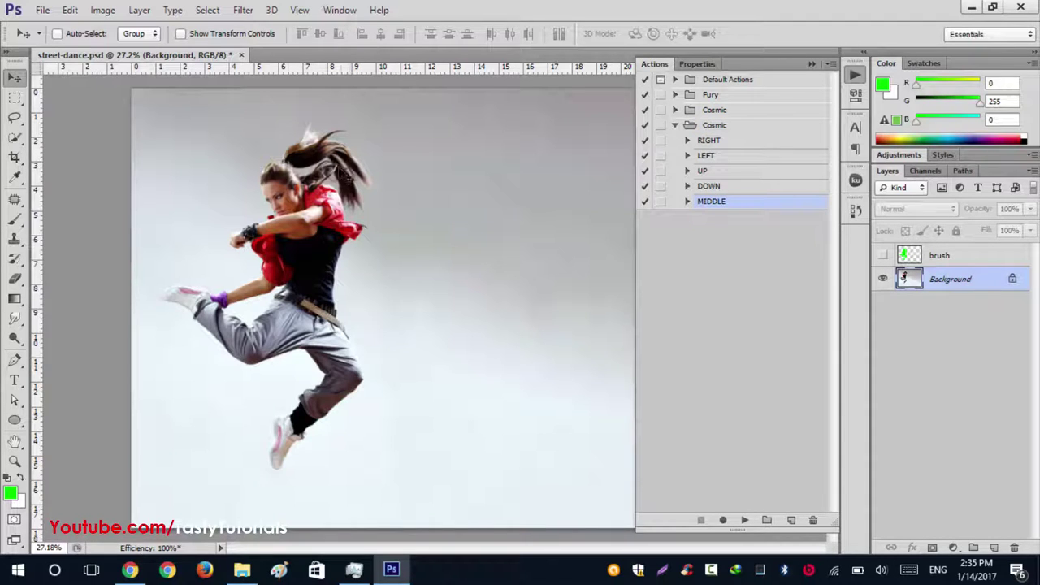
pyautogui.click(704, 142)
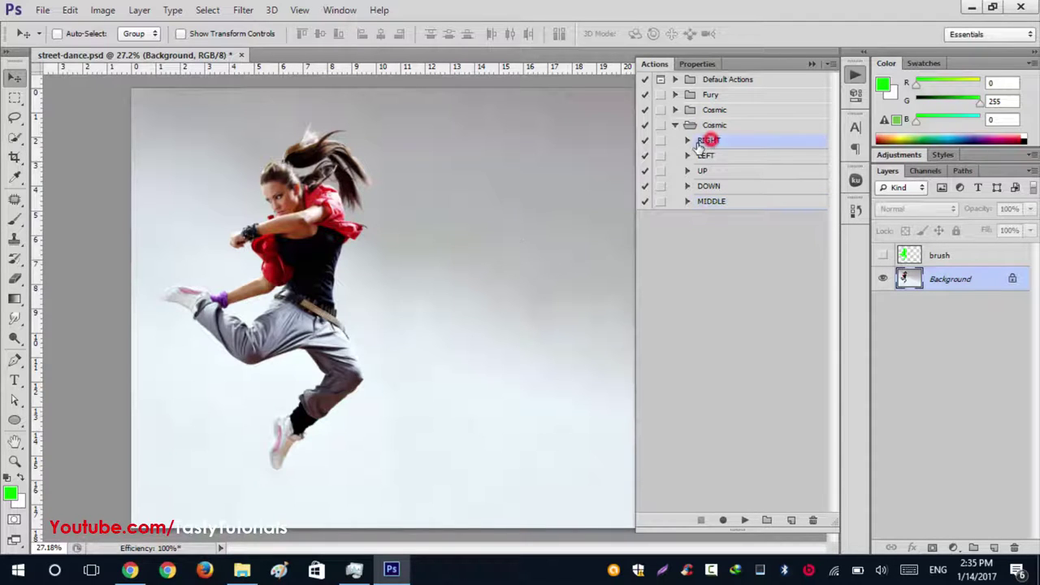
pyautogui.click(688, 141)
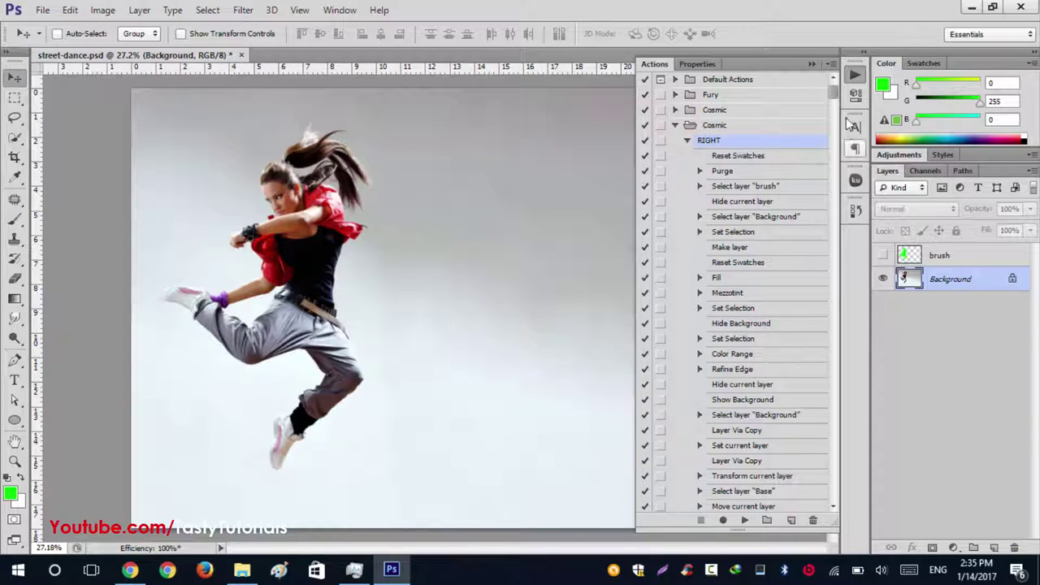
pyautogui.moveTo(836, 95); pyautogui.dragTo(805, 90)
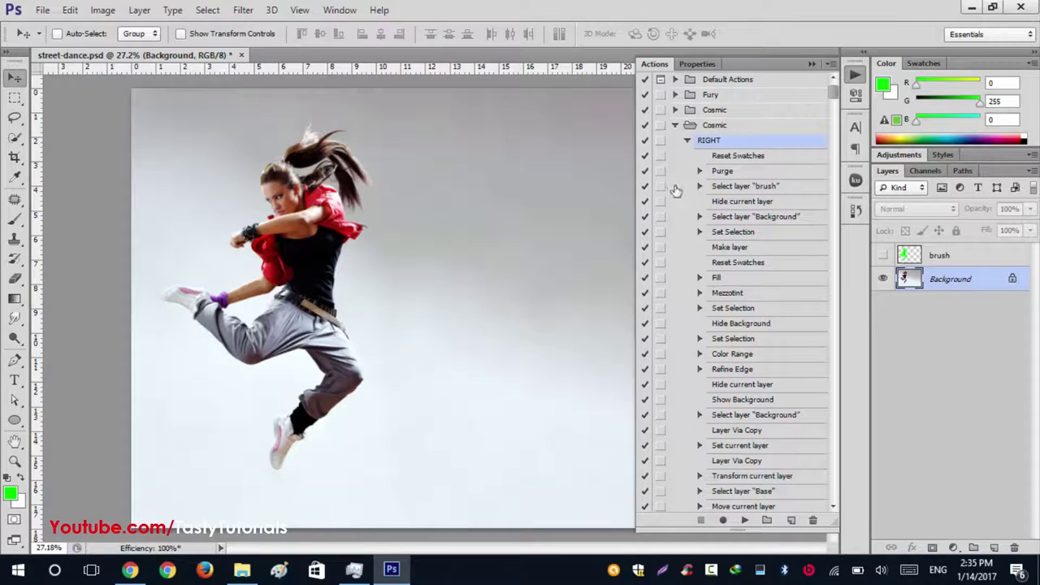
pyautogui.click(883, 256)
pyautogui.click(884, 255)
pyautogui.click(744, 520)
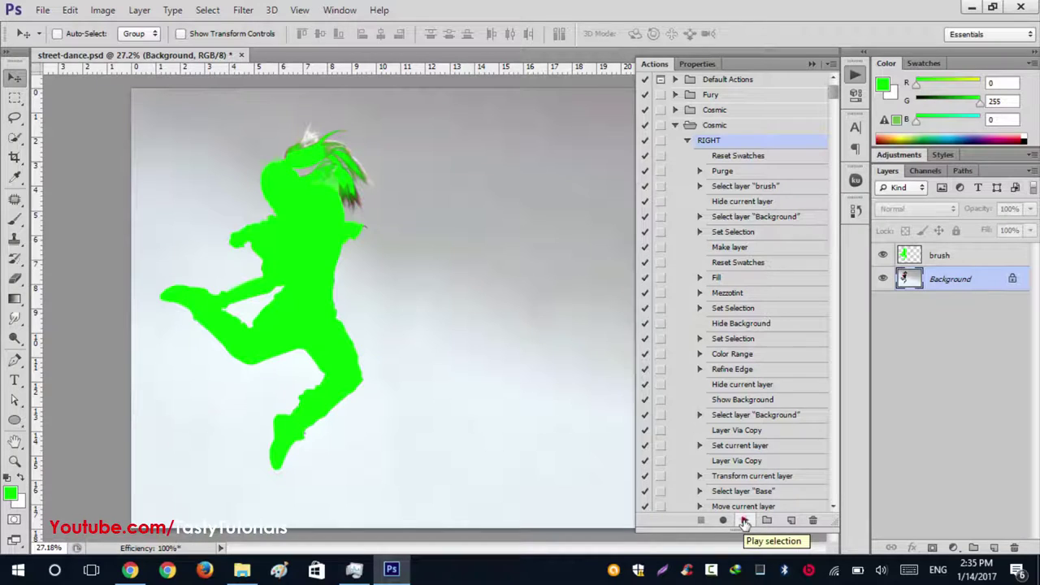
pyautogui.click(745, 521)
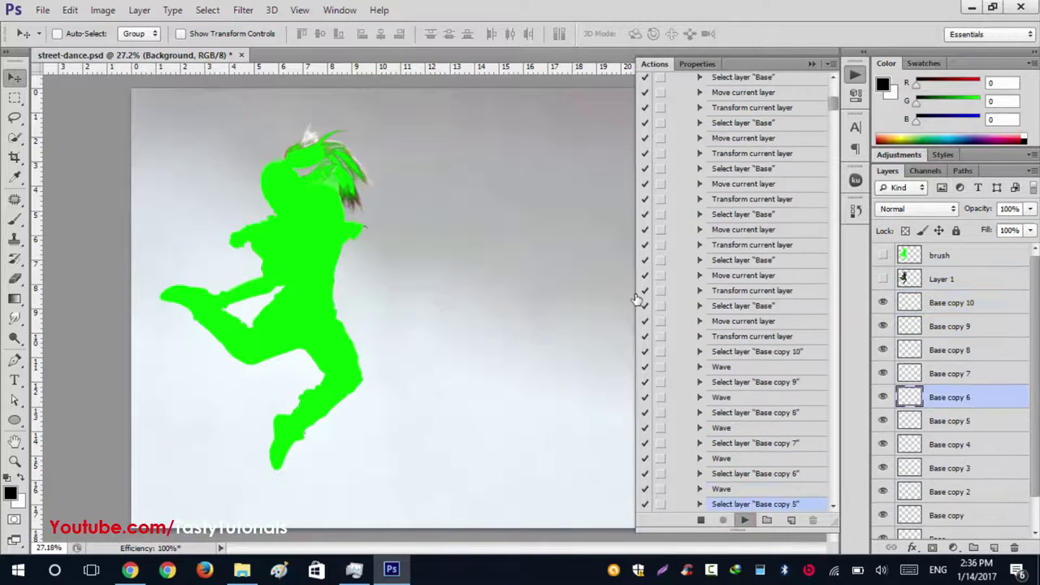
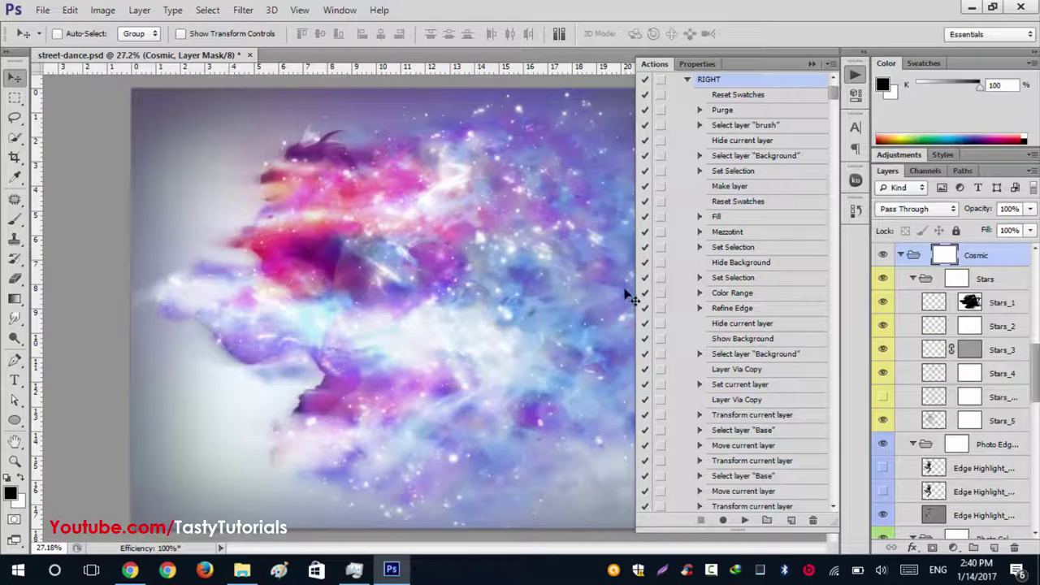
# Step: Close the list of actions and collapse the Cosmic group in the layer stack
pyautogui.click(812, 63)
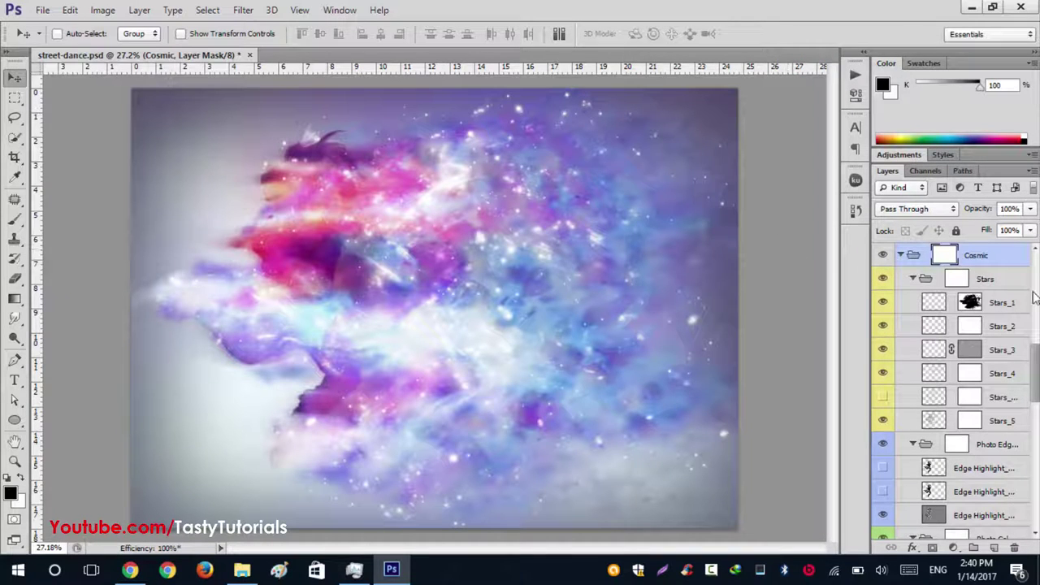
pyautogui.click(901, 256)
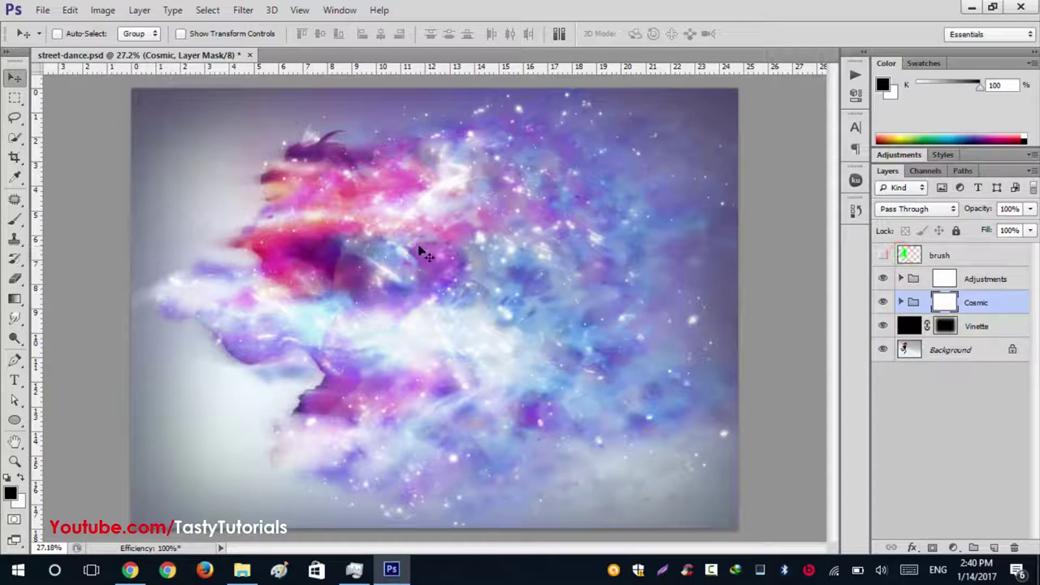
pyautogui.scroll(1, 235, 214)
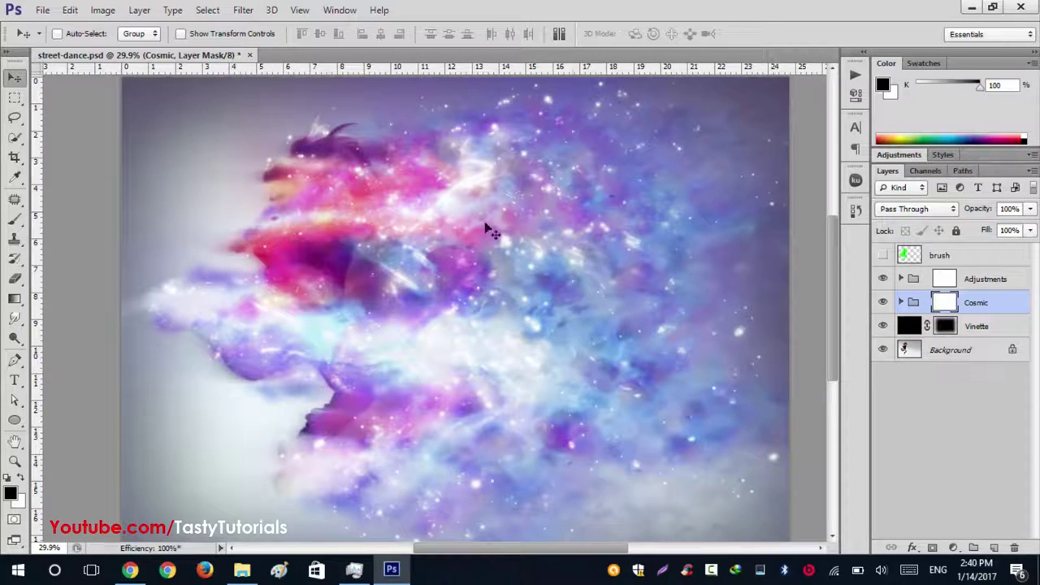
# Step: Target the Cosmic group's mask and set up a black brush with 29% opacity and 41% flow
pyautogui.click(952, 304)
pyautogui.click(951, 302)
pyautogui.press('b')
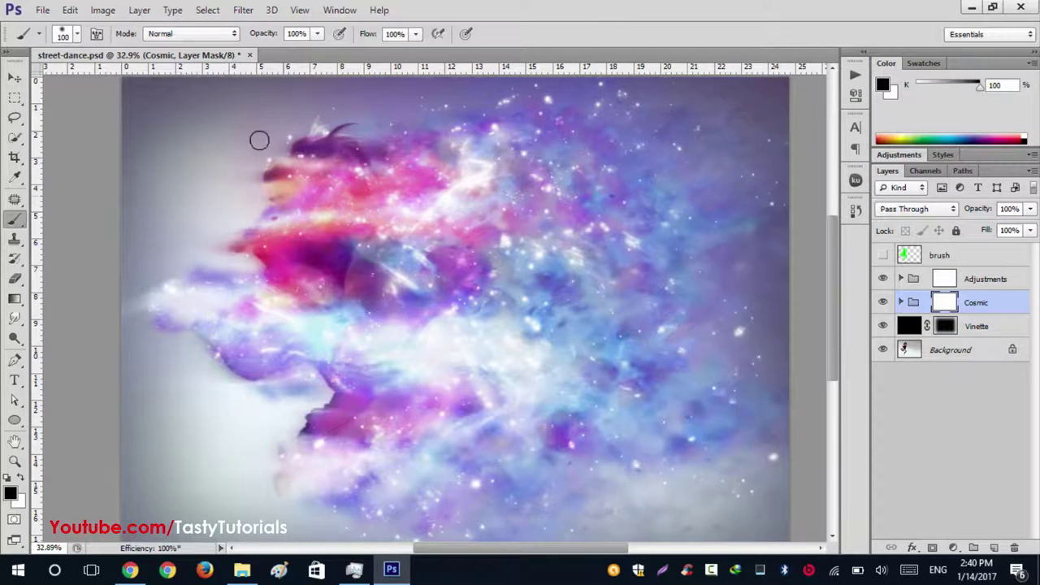
pyautogui.scroll(3, 252, 154)
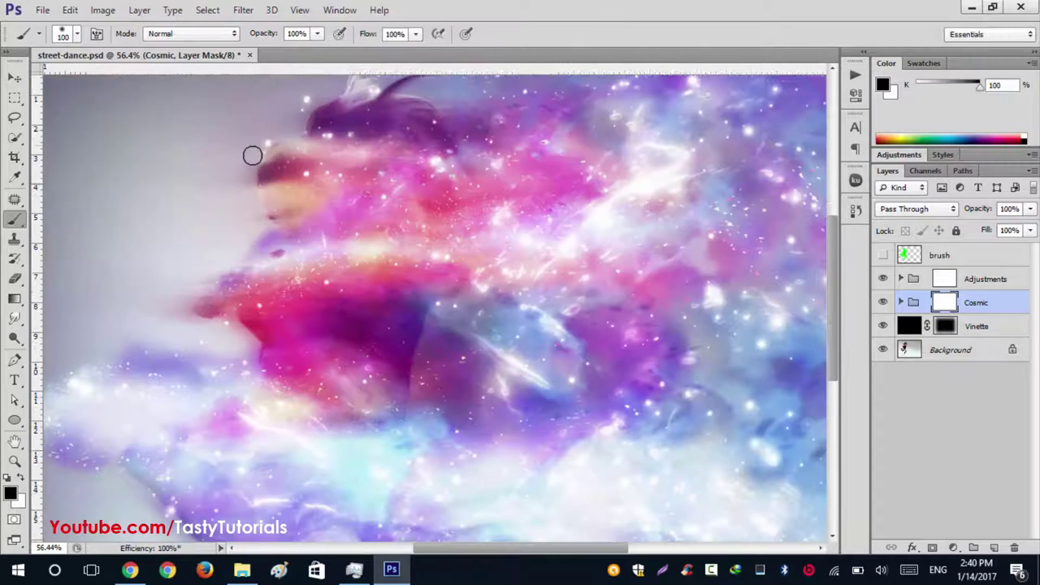
pyautogui.click(259, 33)
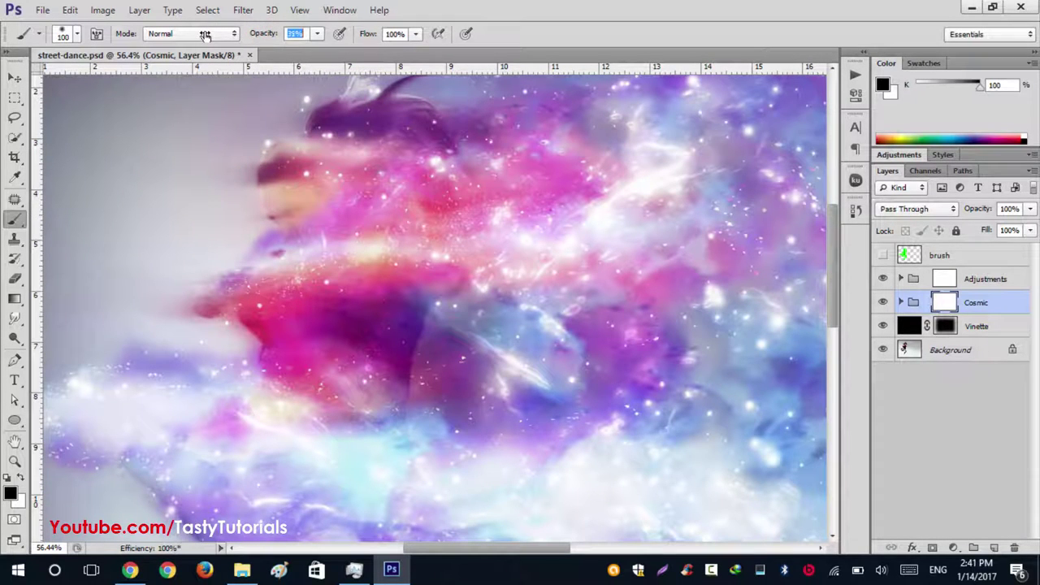
pyautogui.moveTo(367, 38); pyautogui.dragTo(325, 40)
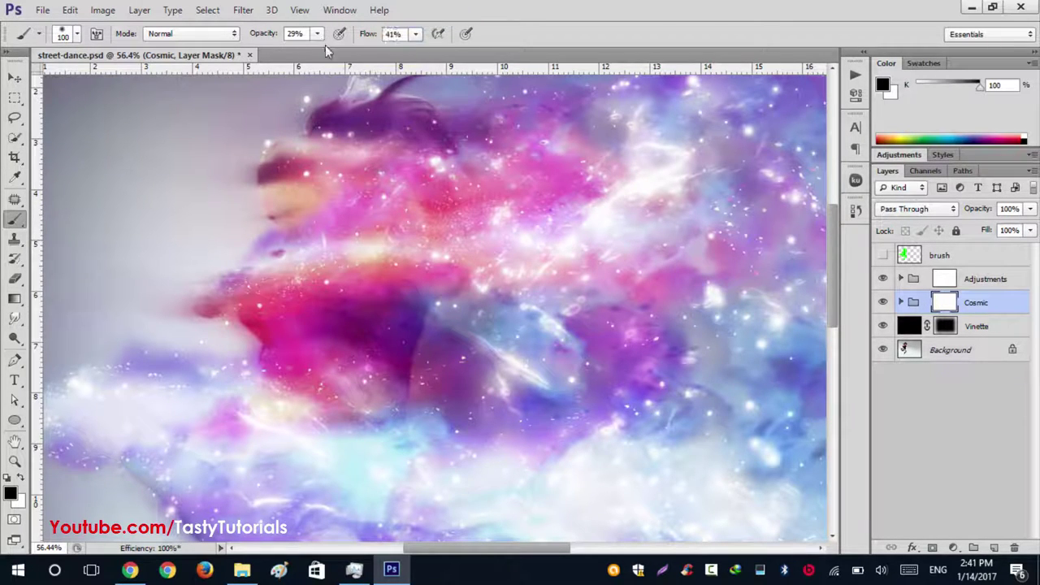
pyautogui.scroll(-2, 245, 236)
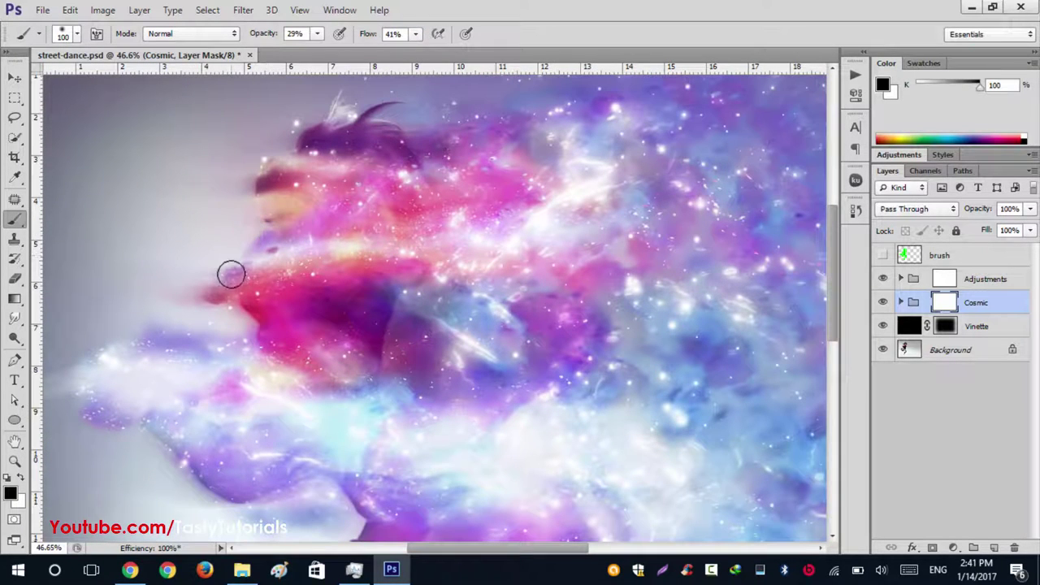
pyautogui.scroll(2, 242, 230)
# Step: Paint black on the Cosmic mask over the dancer's face, arms, red top and raised knee to reveal the photo
pyautogui.moveTo(289, 154)
pyautogui.mouseDown()
pyautogui.moveTo(277, 183)
pyautogui.moveTo(288, 234)
pyautogui.moveTo(298, 247)
pyautogui.moveTo(294, 218)
pyautogui.moveTo(305, 236)
pyautogui.moveTo(316, 219)
pyautogui.moveTo(312, 173)
pyautogui.moveTo(324, 271)
pyautogui.moveTo(243, 290)
pyautogui.moveTo(222, 284)
pyautogui.moveTo(212, 305)
pyautogui.moveTo(240, 283)
pyautogui.moveTo(289, 299)
pyautogui.moveTo(297, 317)
pyautogui.moveTo(285, 359)
pyautogui.moveTo(302, 370)
pyautogui.moveTo(326, 294)
pyautogui.moveTo(298, 261)
pyautogui.moveTo(297, 307)
pyautogui.moveTo(319, 308)
pyautogui.moveTo(288, 401)
pyautogui.moveTo(295, 423)
pyautogui.moveTo(315, 392)
pyautogui.moveTo(296, 351)
pyautogui.mouseUp()
pyautogui.moveTo(230, 396)
pyautogui.mouseDown()
pyautogui.moveTo(151, 414)
pyautogui.moveTo(169, 452)
pyautogui.moveTo(91, 419)
pyautogui.moveTo(98, 398)
pyautogui.moveTo(146, 433)
pyautogui.mouseUp()
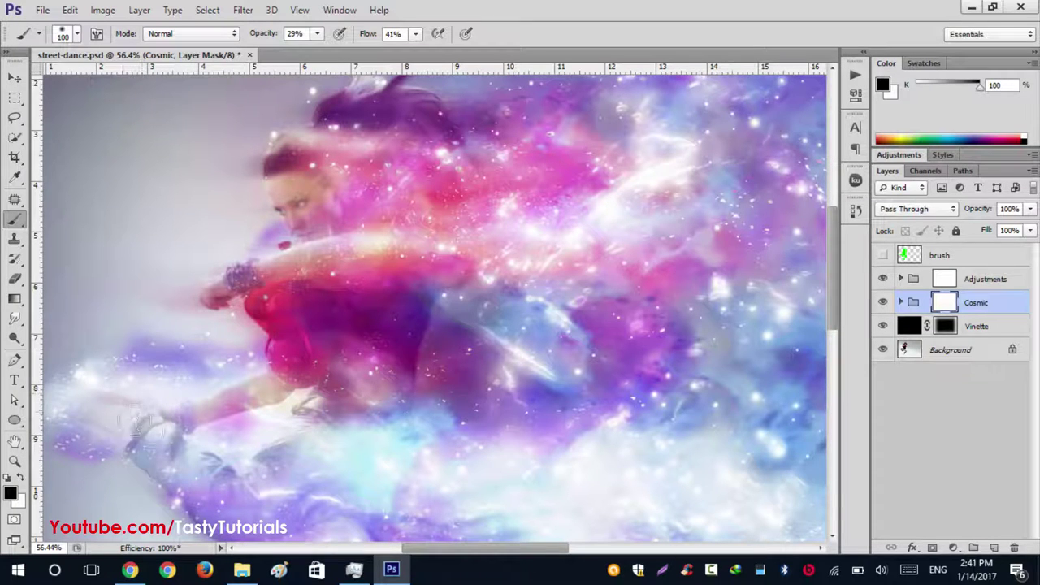
pyautogui.moveTo(154, 446)
pyautogui.mouseDown()
pyautogui.moveTo(197, 498)
pyautogui.moveTo(237, 504)
pyautogui.moveTo(191, 491)
pyautogui.moveTo(217, 490)
pyautogui.moveTo(240, 467)
pyautogui.mouseUp()
pyautogui.moveTo(301, 382)
pyautogui.mouseDown()
pyautogui.moveTo(347, 327)
pyautogui.moveTo(363, 343)
pyautogui.moveTo(323, 325)
pyautogui.moveTo(285, 348)
pyautogui.moveTo(252, 304)
pyautogui.moveTo(265, 287)
pyautogui.moveTo(231, 289)
pyautogui.moveTo(360, 272)
pyautogui.moveTo(343, 277)
pyautogui.moveTo(287, 242)
pyautogui.moveTo(312, 234)
pyautogui.moveTo(311, 190)
pyautogui.moveTo(270, 162)
pyautogui.mouseUp()
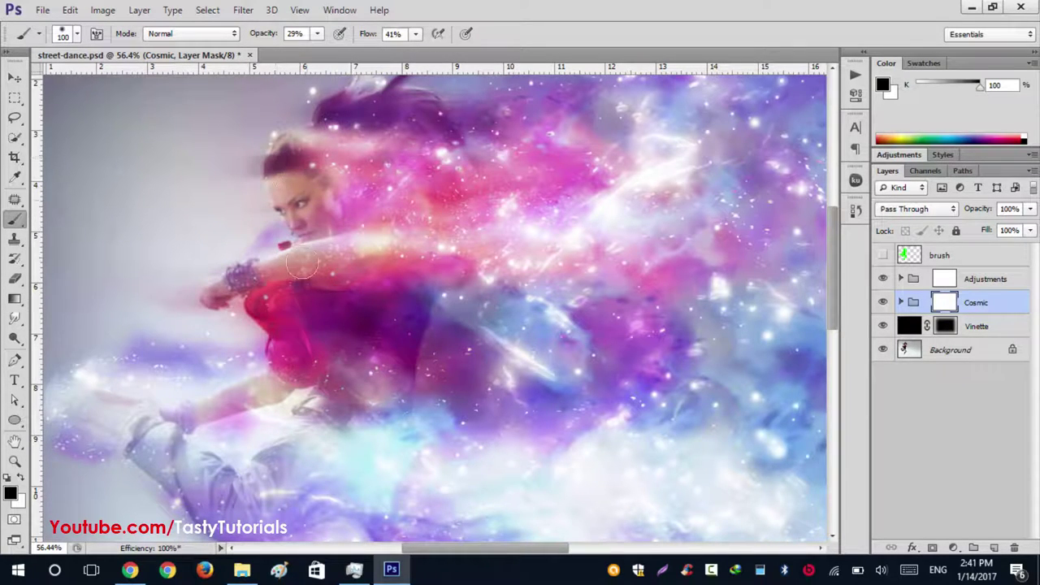
pyautogui.moveTo(302, 265)
pyautogui.mouseDown()
pyautogui.moveTo(231, 284)
pyautogui.moveTo(284, 300)
pyautogui.moveTo(307, 282)
pyautogui.mouseUp()
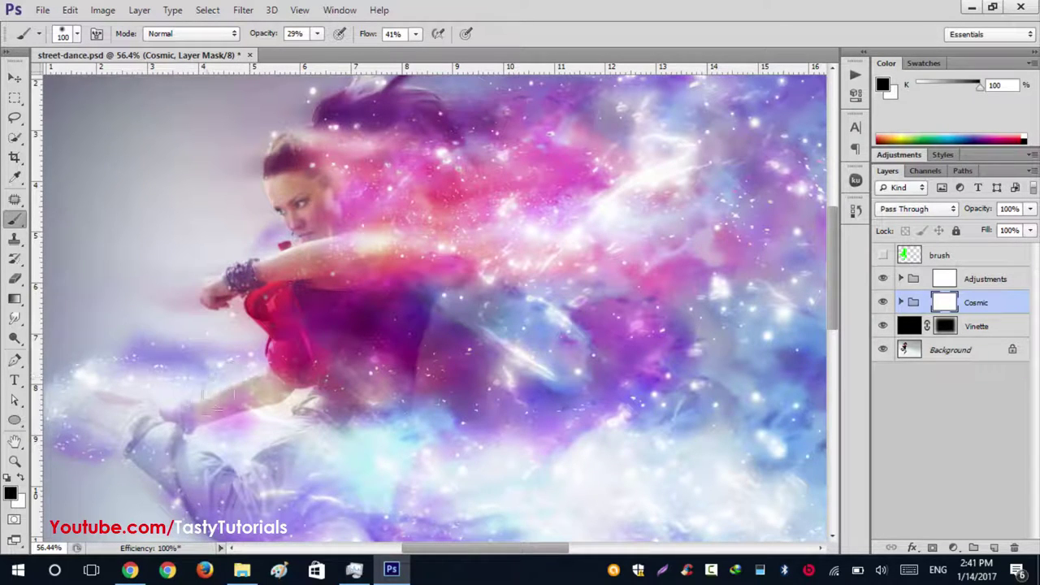
pyautogui.moveTo(217, 398)
pyautogui.mouseDown()
pyautogui.moveTo(155, 390)
pyautogui.moveTo(161, 403)
pyautogui.moveTo(137, 402)
pyautogui.moveTo(173, 412)
pyautogui.mouseUp()
# Step: Paint black on the Cosmic mask over the dancer's trousers and lower foot to bring back their detail
pyautogui.scroll(-4, 191, 412)
pyautogui.scroll(2, 265, 448)
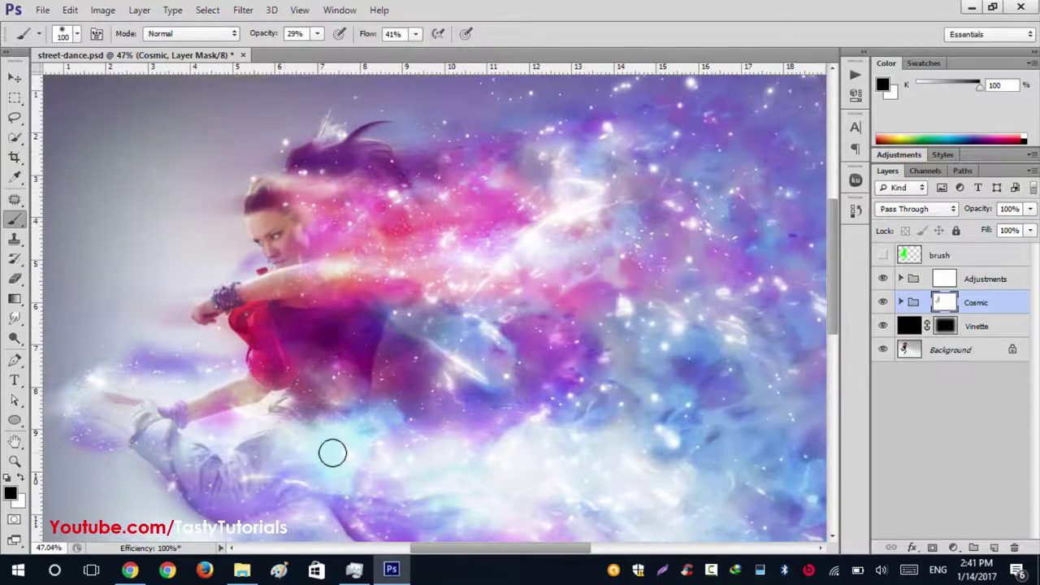
pyautogui.moveTo(315, 474); pyautogui.dragTo(368, 348)
pyautogui.moveTo(318, 305)
pyautogui.mouseDown()
pyautogui.moveTo(275, 346)
pyautogui.moveTo(298, 359)
pyautogui.mouseUp()
pyautogui.moveTo(397, 380)
pyautogui.mouseDown()
pyautogui.moveTo(397, 437)
pyautogui.moveTo(346, 465)
pyautogui.moveTo(371, 446)
pyautogui.moveTo(315, 509)
pyautogui.mouseUp()
pyautogui.moveTo(306, 464); pyautogui.dragTo(344, 311)
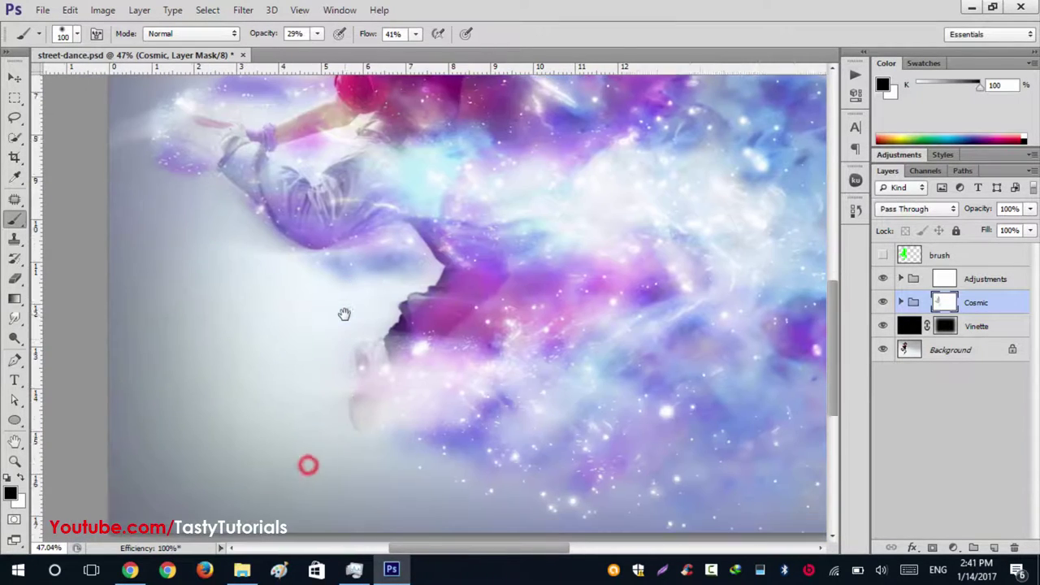
pyautogui.moveTo(373, 345)
pyautogui.mouseDown()
pyautogui.moveTo(358, 351)
pyautogui.moveTo(339, 430)
pyautogui.mouseUp()
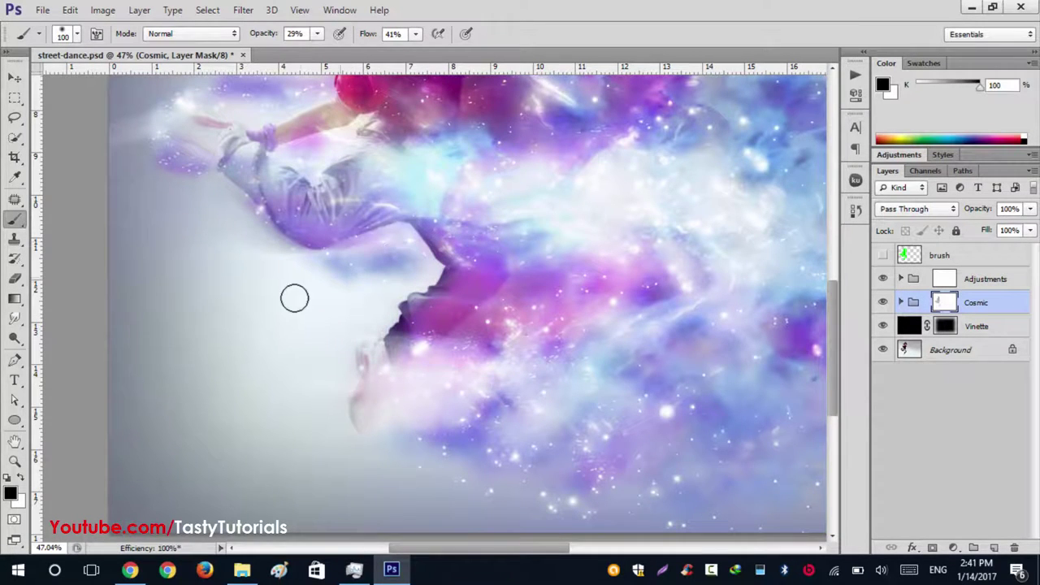
pyautogui.scroll(-3, 292, 290)
pyautogui.moveTo(399, 219); pyautogui.dragTo(425, 417)
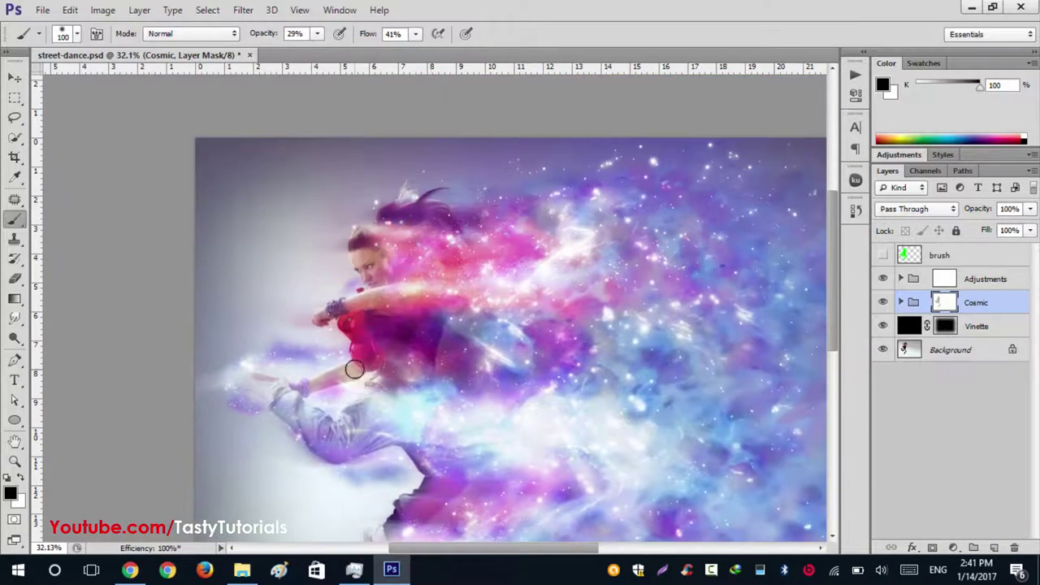
# Step: Touch up the Cosmic mask in black around the dancer's hair and forehead and over the rear shoe
pyautogui.scroll(4, 347, 285)
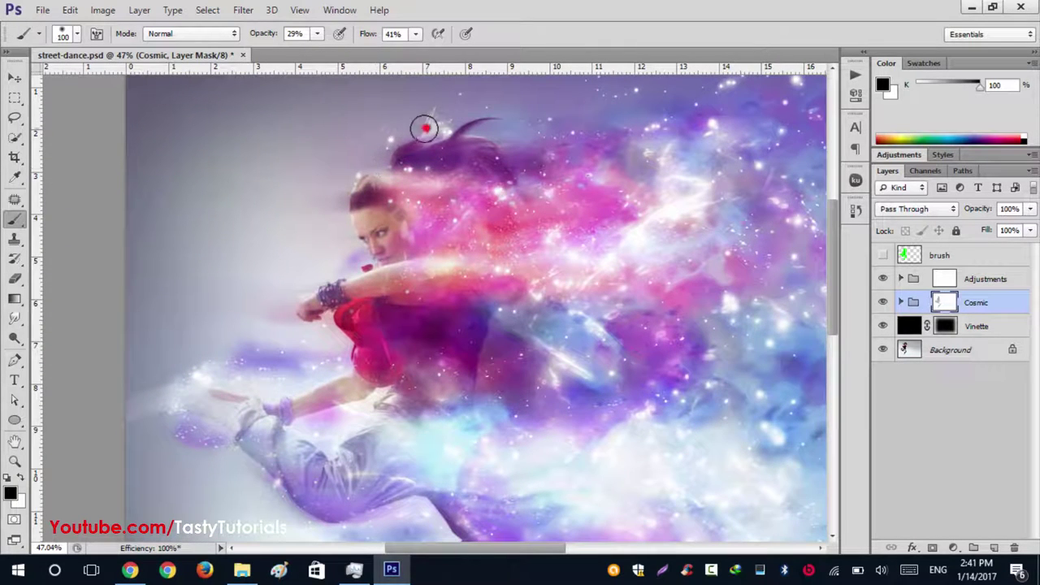
pyautogui.moveTo(427, 128)
pyautogui.mouseDown()
pyautogui.moveTo(395, 156)
pyautogui.moveTo(353, 170)
pyautogui.moveTo(340, 193)
pyautogui.mouseUp()
pyautogui.scroll(-2, 230, 348)
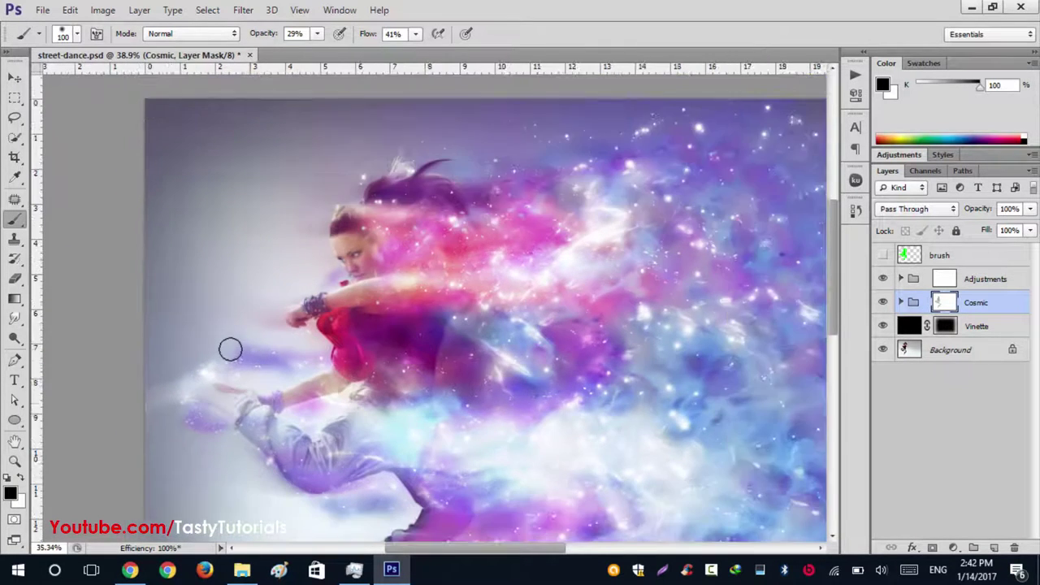
pyautogui.scroll(-3, 399, 431)
pyautogui.scroll(-1, 400, 435)
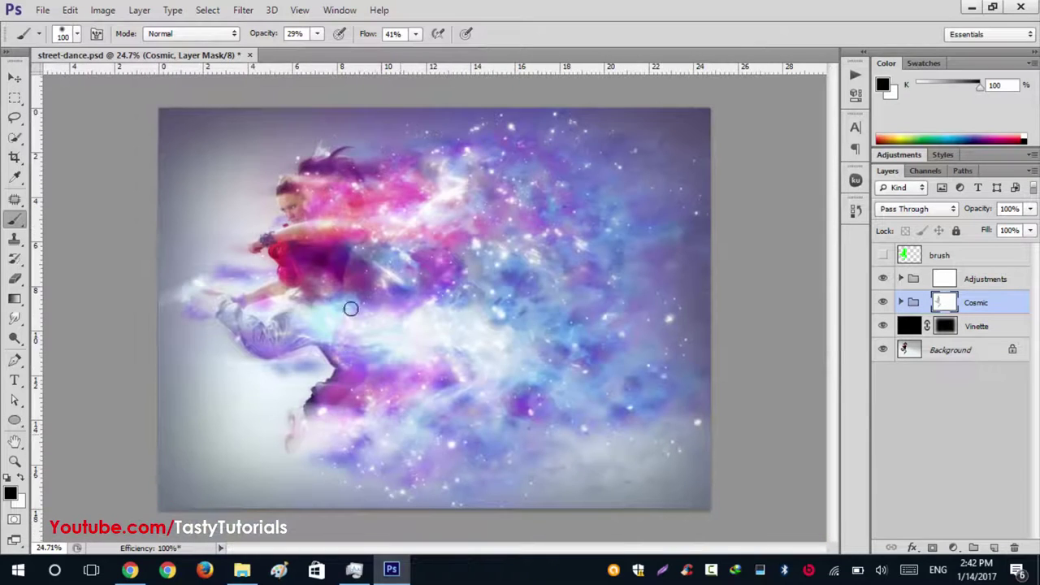
pyautogui.scroll(4, 254, 234)
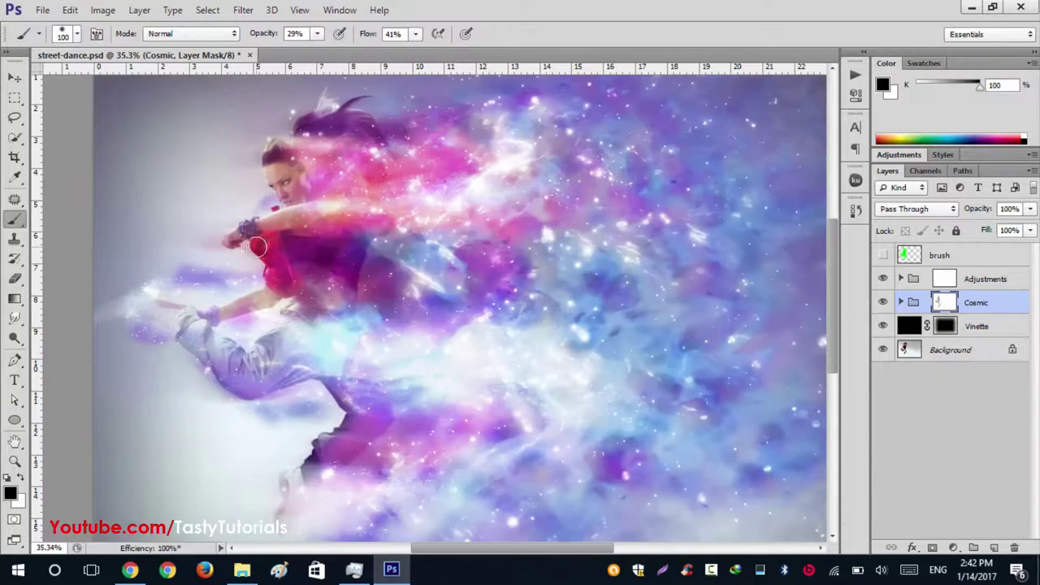
pyautogui.click(106, 333)
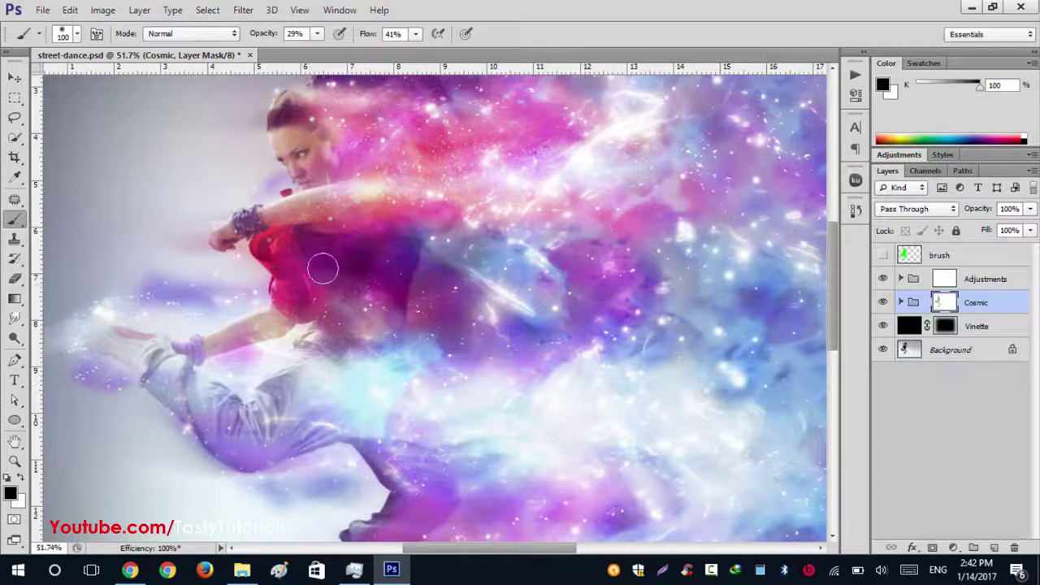
# Step: Paint white on the Cosmic mask around the rear shoe to restore some of the cosmic effect
pyautogui.press('x')
pyautogui.click(96, 347)
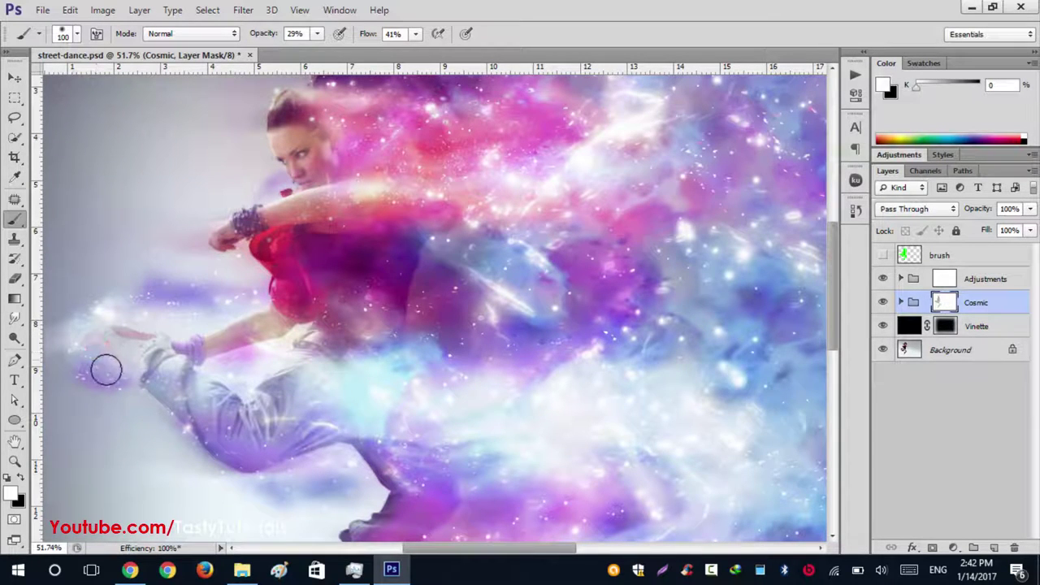
pyautogui.moveTo(109, 371)
pyautogui.mouseDown()
pyautogui.moveTo(81, 352)
pyautogui.moveTo(116, 366)
pyautogui.mouseUp()
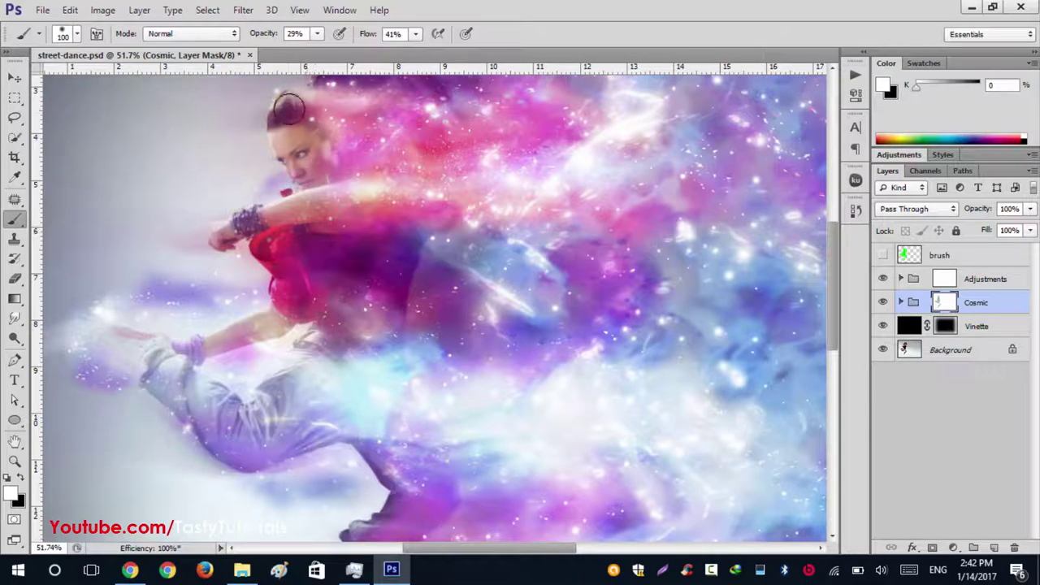
pyautogui.press('c')
pyautogui.click(248, 139)
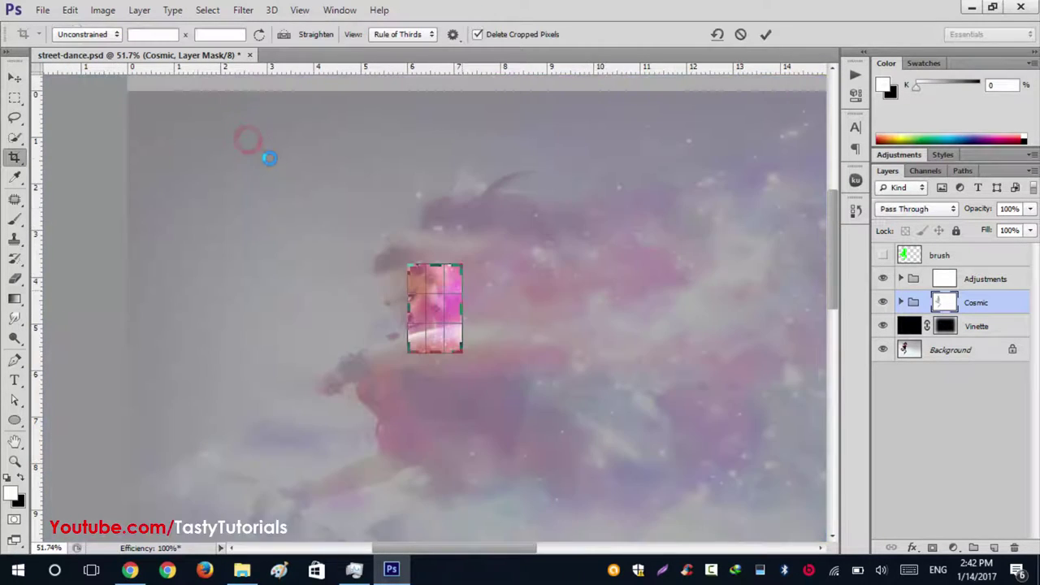
pyautogui.click(741, 35)
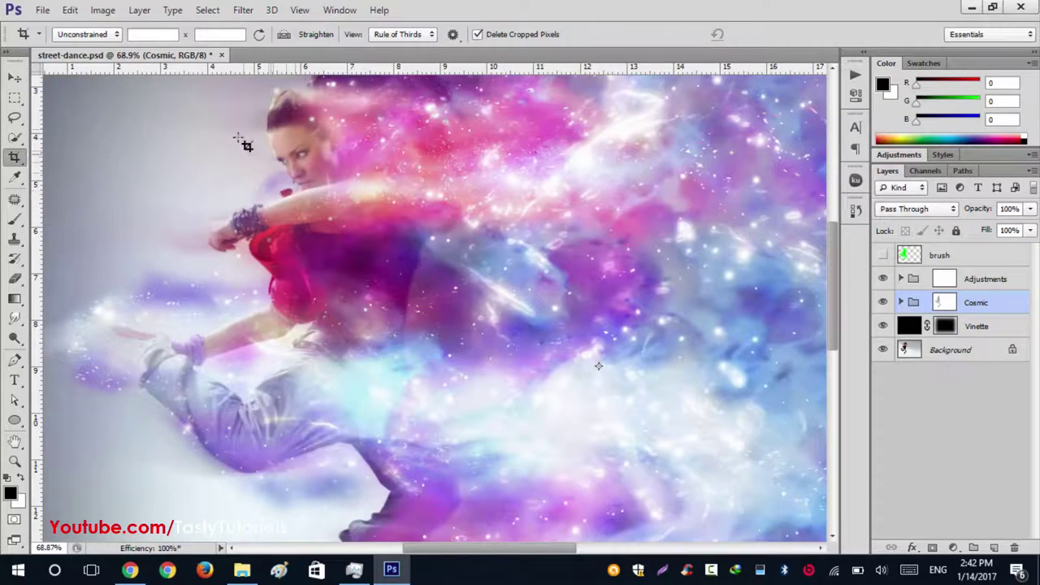
pyautogui.click(12, 79)
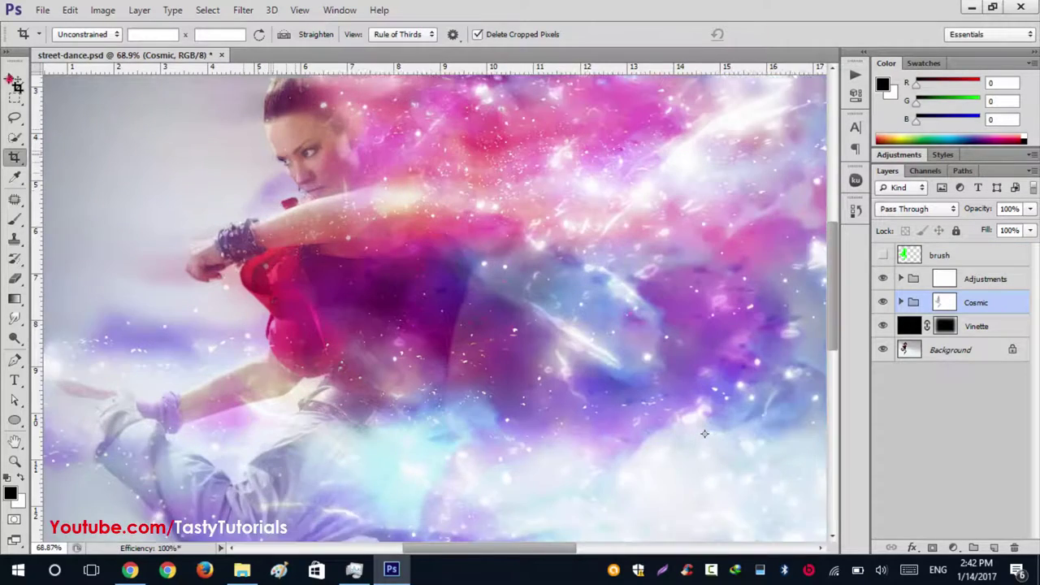
# Step: Set the brush to 9% opacity and 35% flow with white as the foreground colour, targeting the Cosmic mask
pyautogui.press('h')
pyautogui.click(333, 179)
pyautogui.press('b')
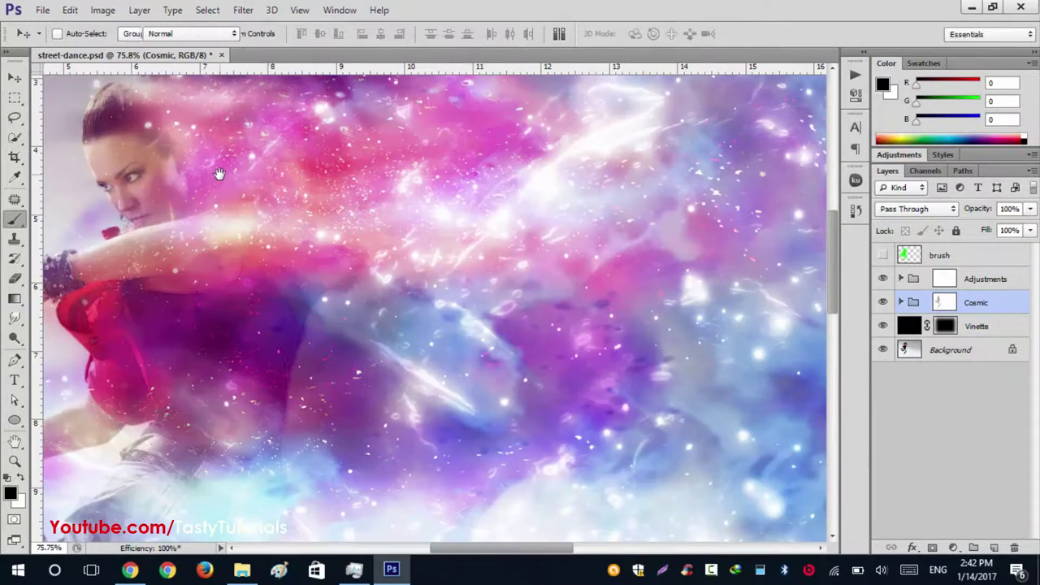
pyautogui.scroll(4, 102, 149)
pyautogui.moveTo(130, 146); pyautogui.dragTo(268, 220)
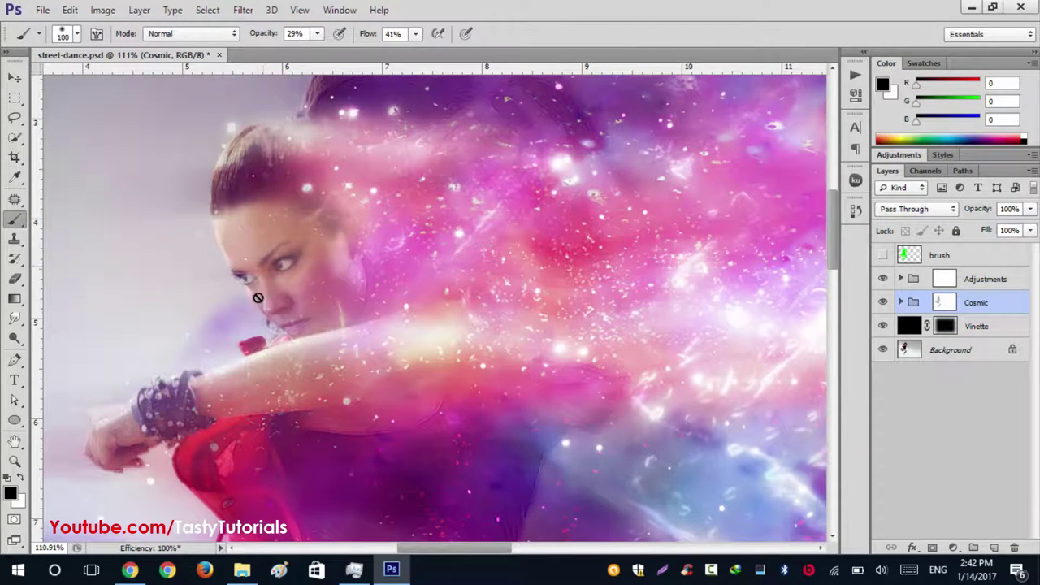
pyautogui.scroll(1, 205, 278)
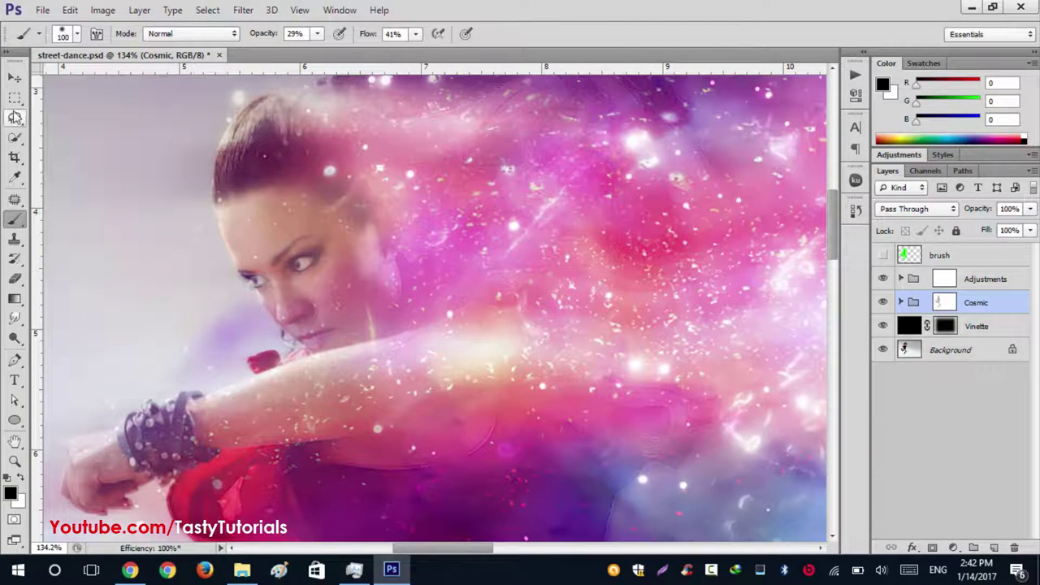
pyautogui.moveTo(274, 42); pyautogui.dragTo(245, 41)
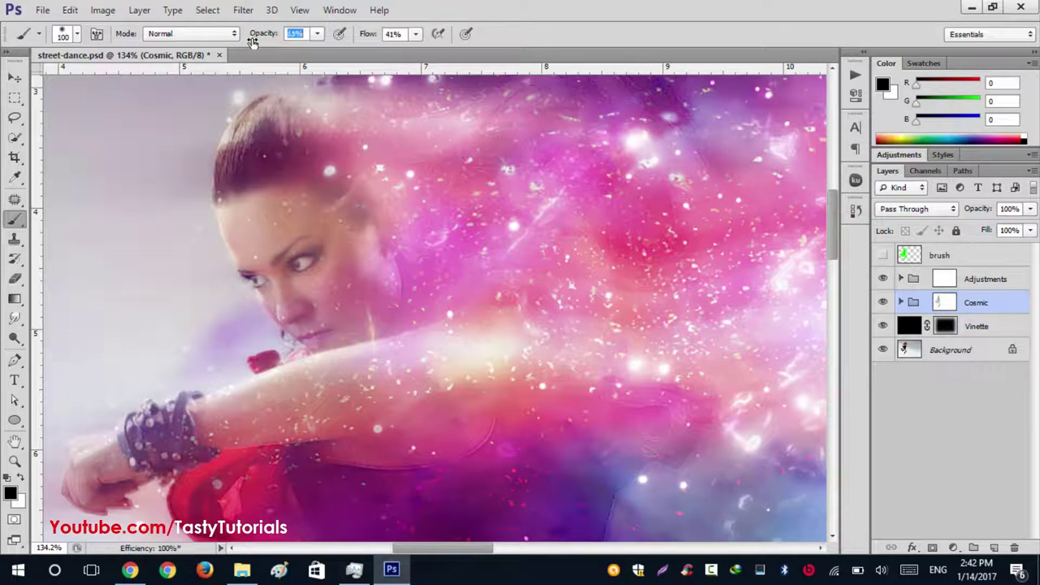
pyautogui.moveTo(362, 38); pyautogui.dragTo(353, 37)
pyautogui.click(943, 304)
pyautogui.press('x')
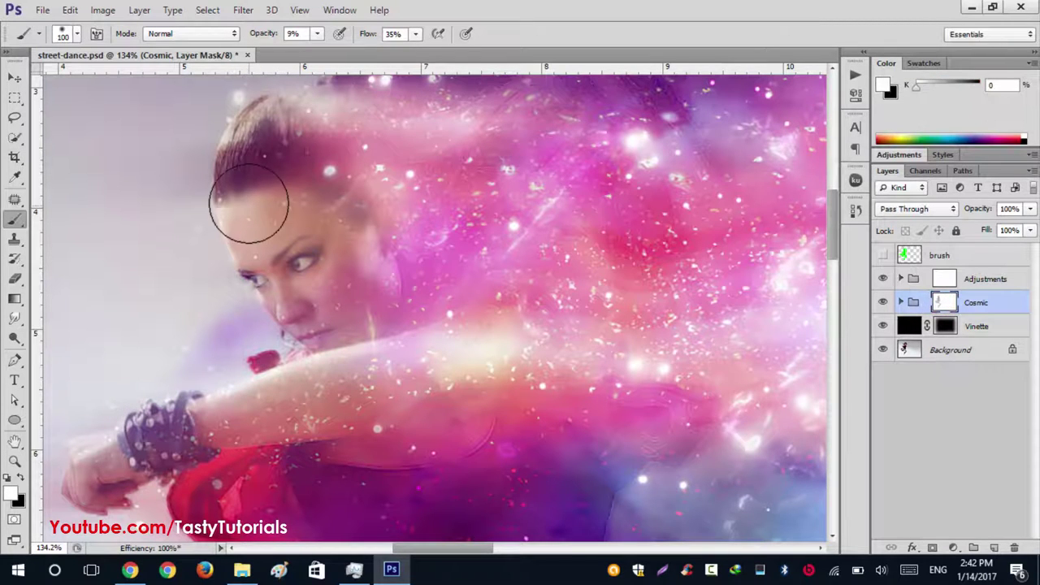
# Step: Paint faint white on the Cosmic mask over the dancer's face and forearm to blend the effect back in
pyautogui.moveTo(259, 247)
pyautogui.mouseDown()
pyautogui.moveTo(259, 259)
pyautogui.moveTo(262, 156)
pyautogui.moveTo(305, 382)
pyautogui.moveTo(417, 365)
pyautogui.mouseUp()
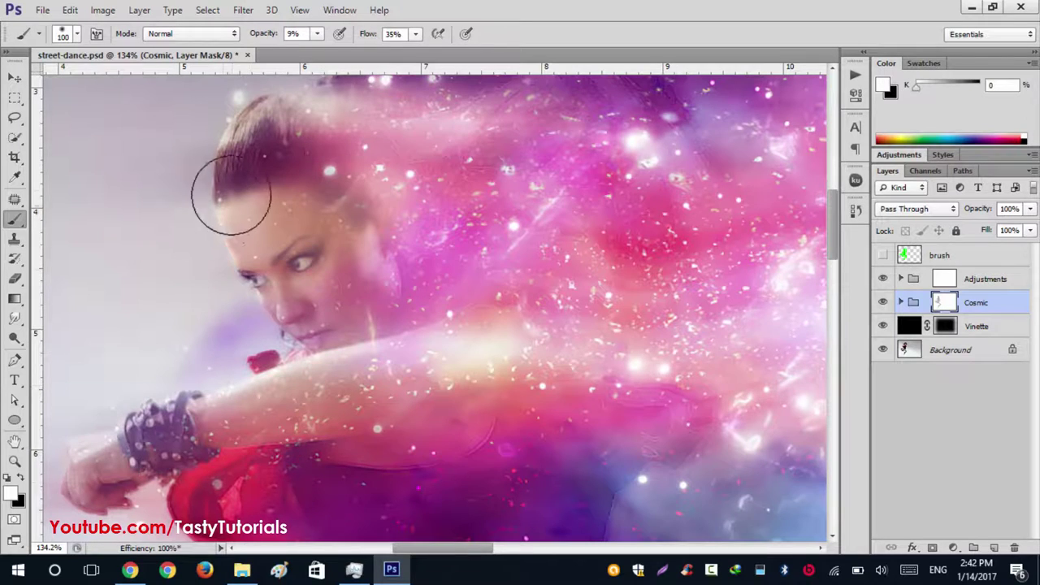
pyautogui.moveTo(232, 193)
pyautogui.mouseDown()
pyautogui.moveTo(246, 280)
pyautogui.moveTo(307, 434)
pyautogui.mouseUp()
pyautogui.scroll(-8, 198, 268)
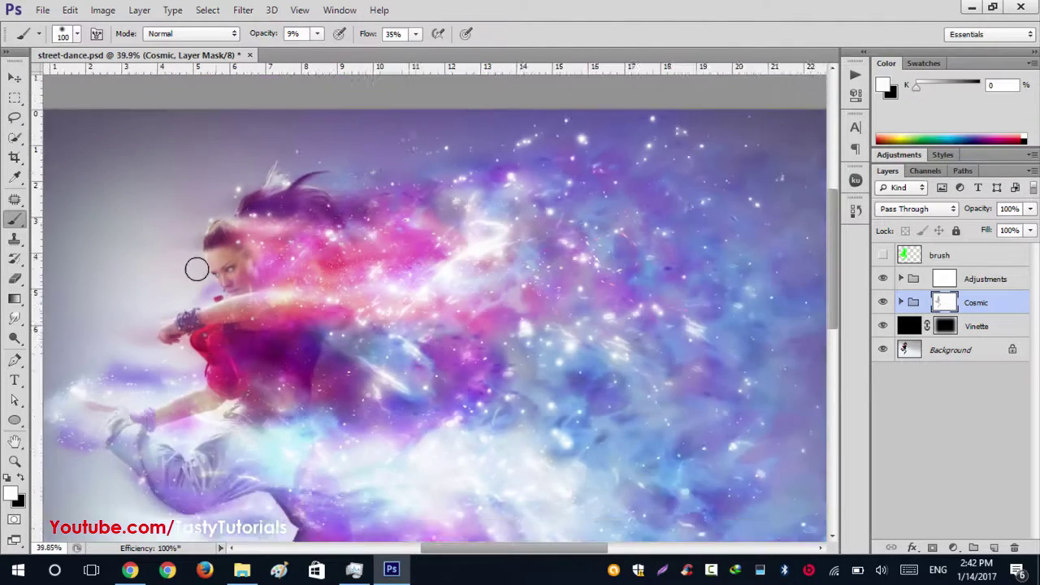
pyautogui.scroll(-2, 220, 340)
pyautogui.press('v')
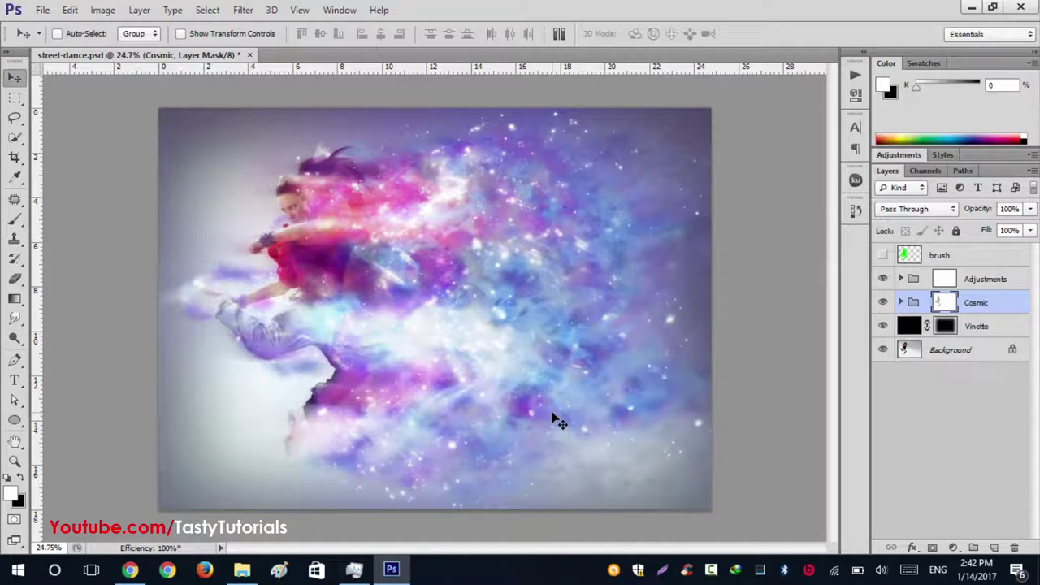
pyautogui.scroll(2, 220, 203)
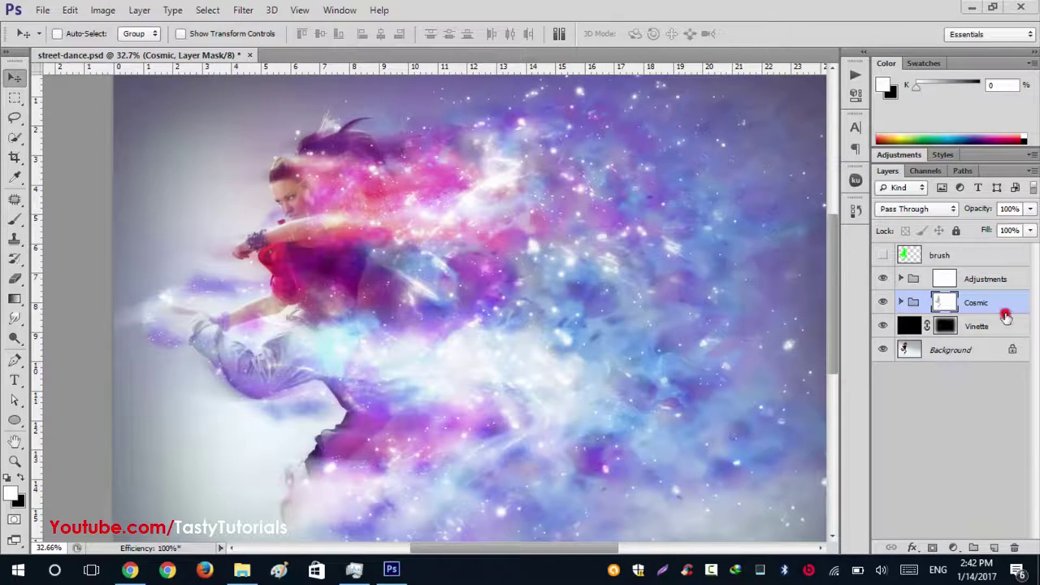
# Step: Expand the Cosmic group and toggle the visibility of its Stars and Photo Edg... subgroups to preview their contribution
pyautogui.click(901, 302)
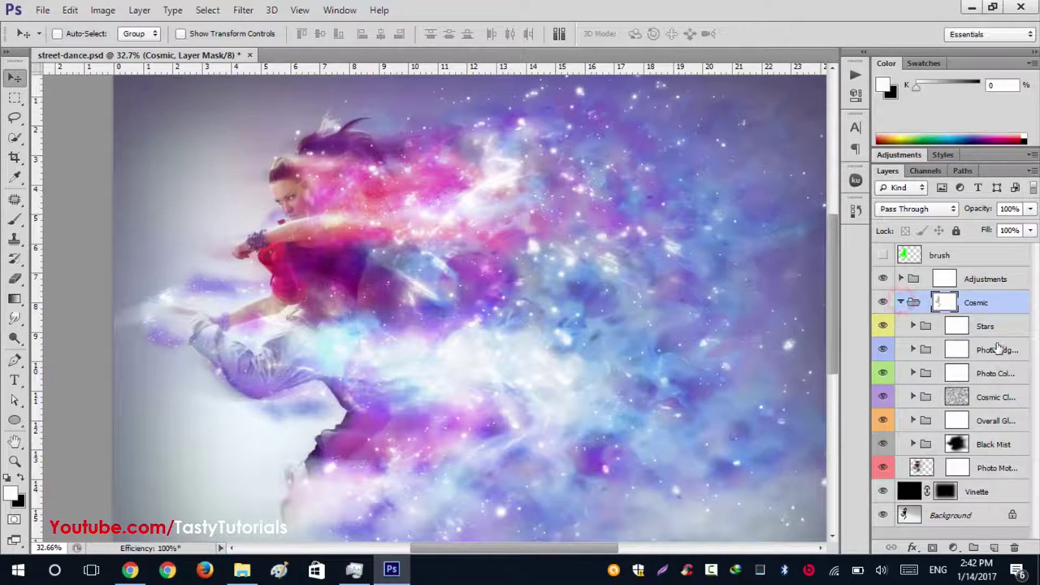
pyautogui.click(886, 326)
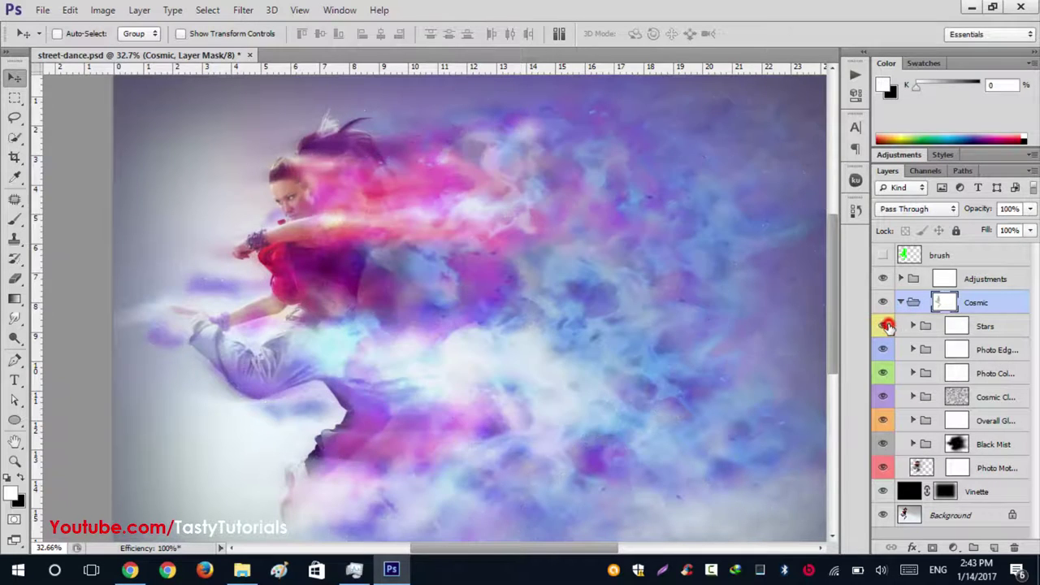
pyautogui.click(886, 326)
pyautogui.scroll(-1, 610, 285)
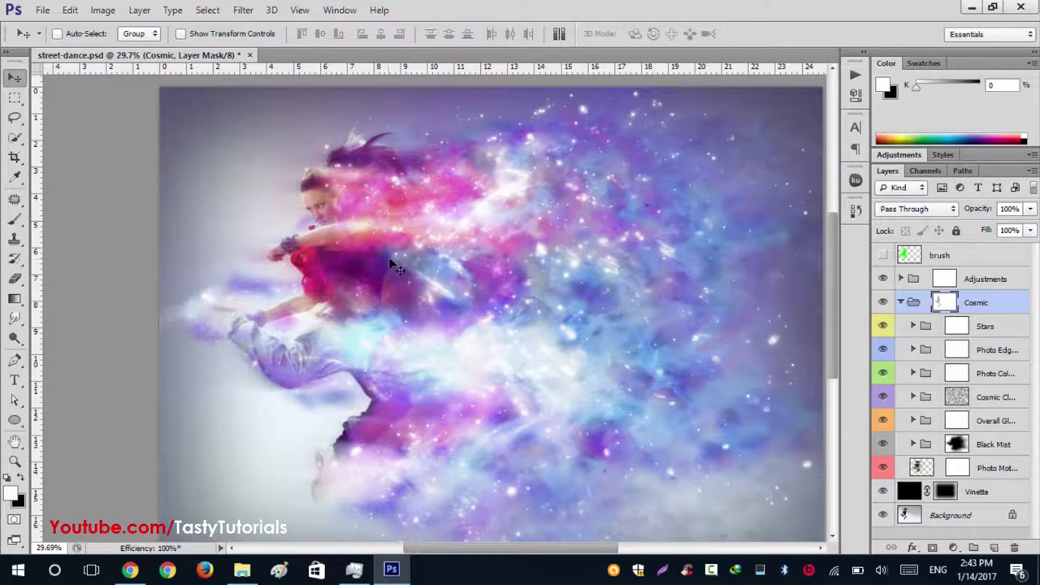
pyautogui.click(883, 350)
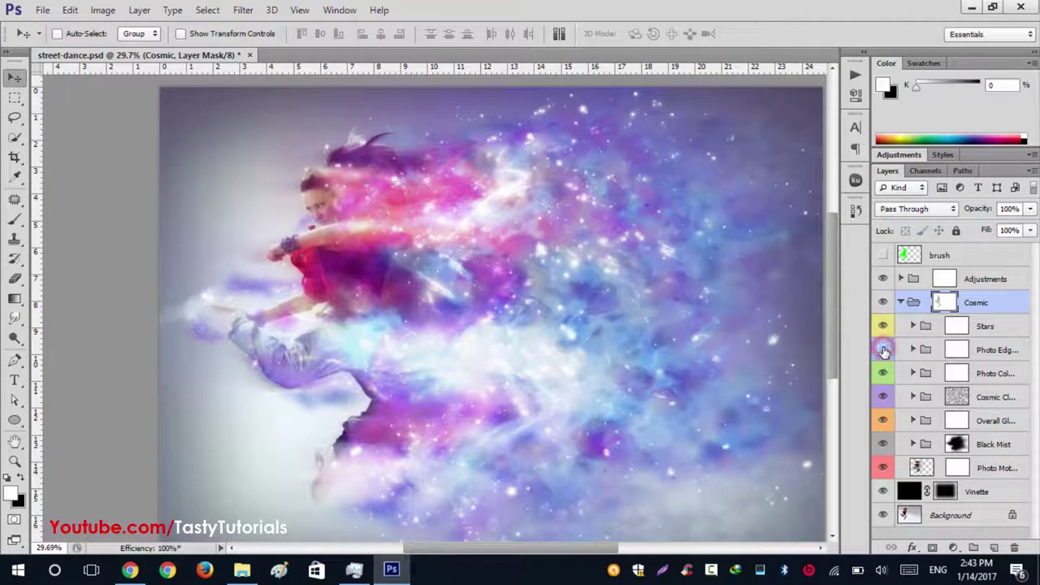
pyautogui.click(884, 349)
pyautogui.click(881, 350)
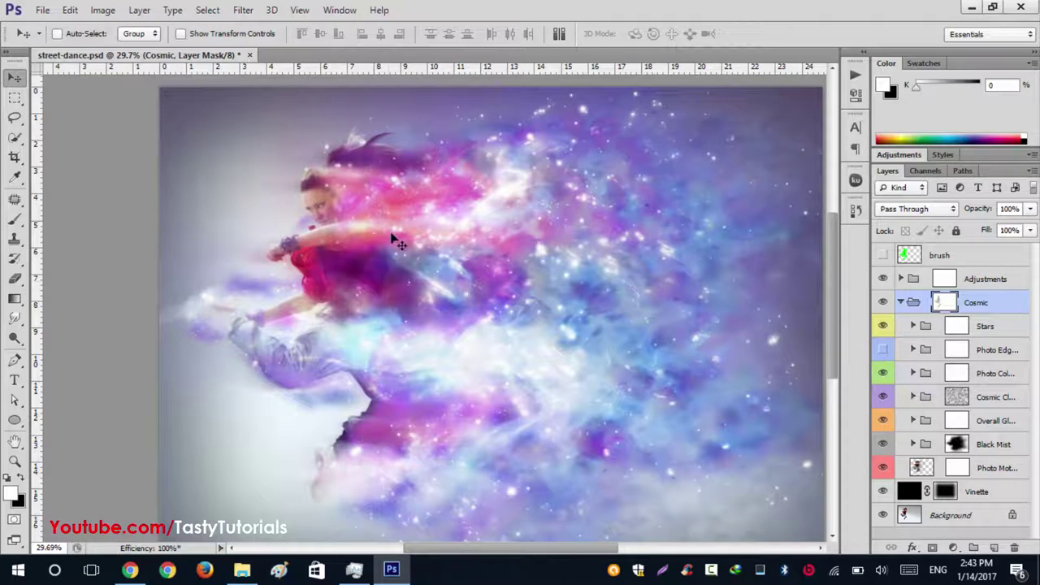
# Step: Preview the image with and without the Cosmic Cl... subgroup, and switch the Photo Edg... subgroup back on
pyautogui.click(884, 396)
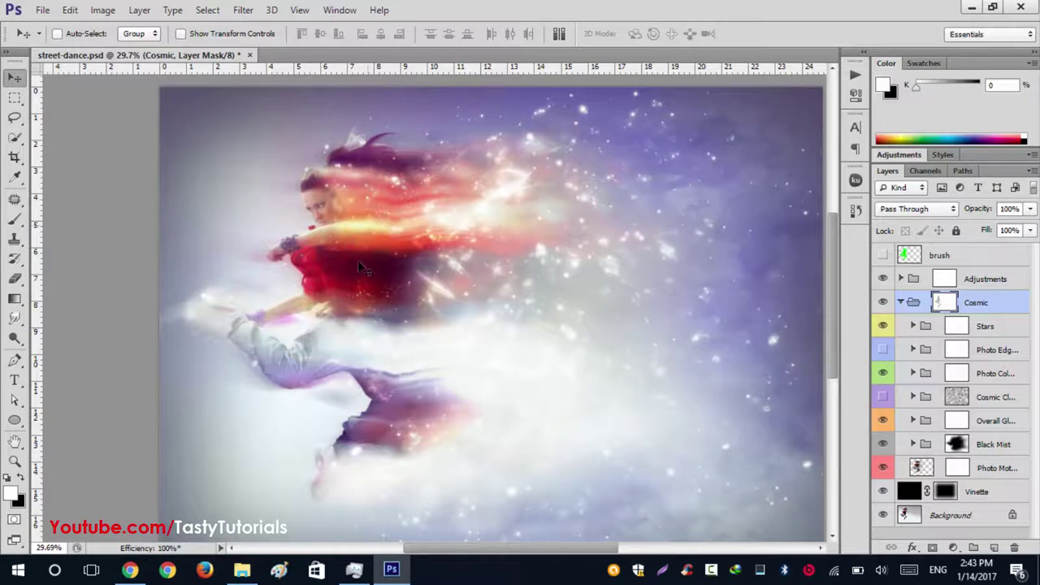
pyautogui.scroll(-1, 430, 158)
pyautogui.click(884, 397)
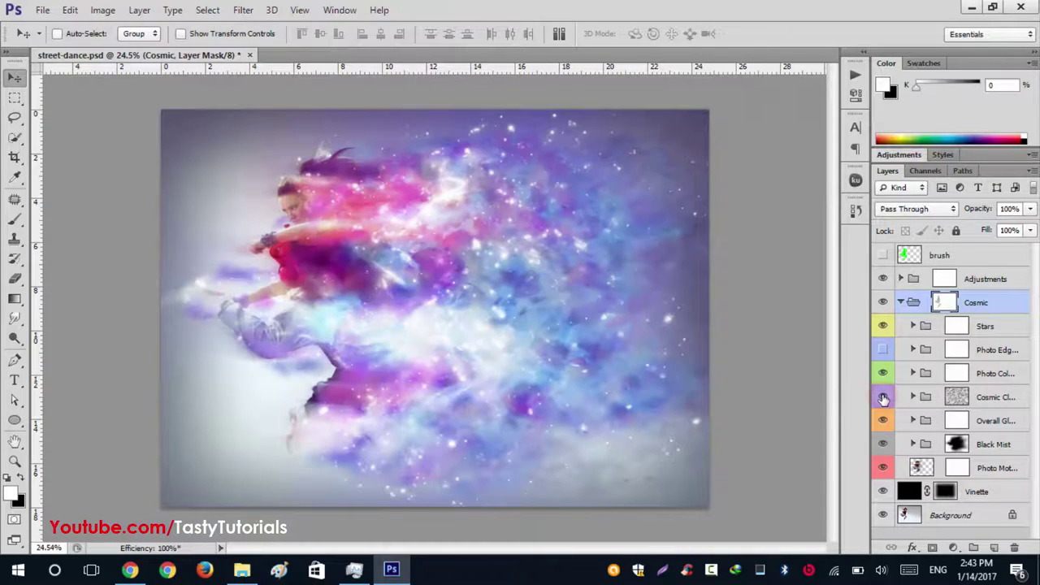
pyautogui.scroll(1, 296, 157)
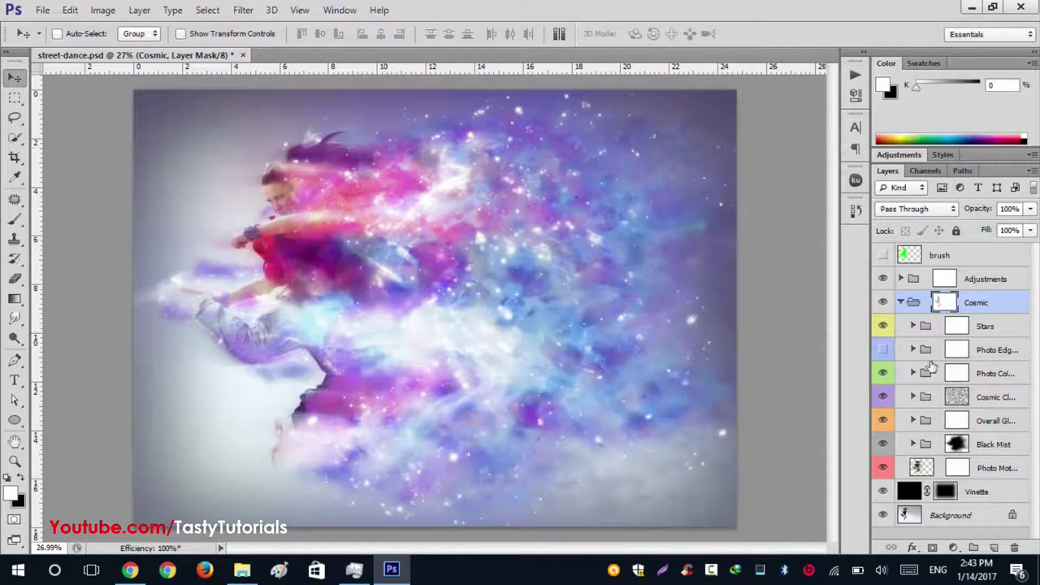
pyautogui.click(883, 349)
pyautogui.click(882, 349)
pyautogui.click(882, 349)
# Step: Hide and reshow the Photo Col..., Overall Gl... and Black Mist subgroups one by one to compare their effects
pyautogui.click(883, 375)
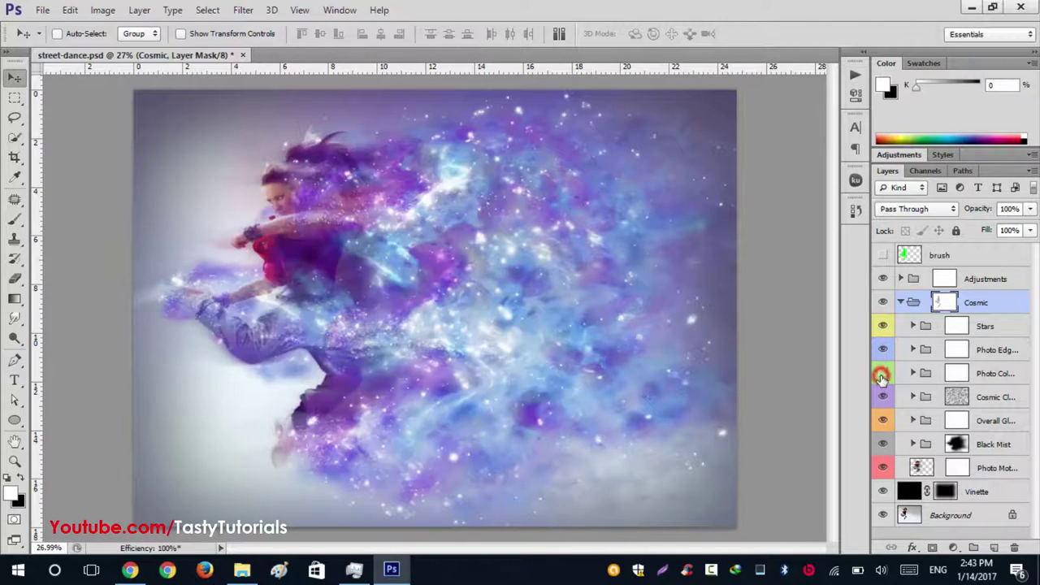
pyautogui.click(883, 375)
pyautogui.click(883, 422)
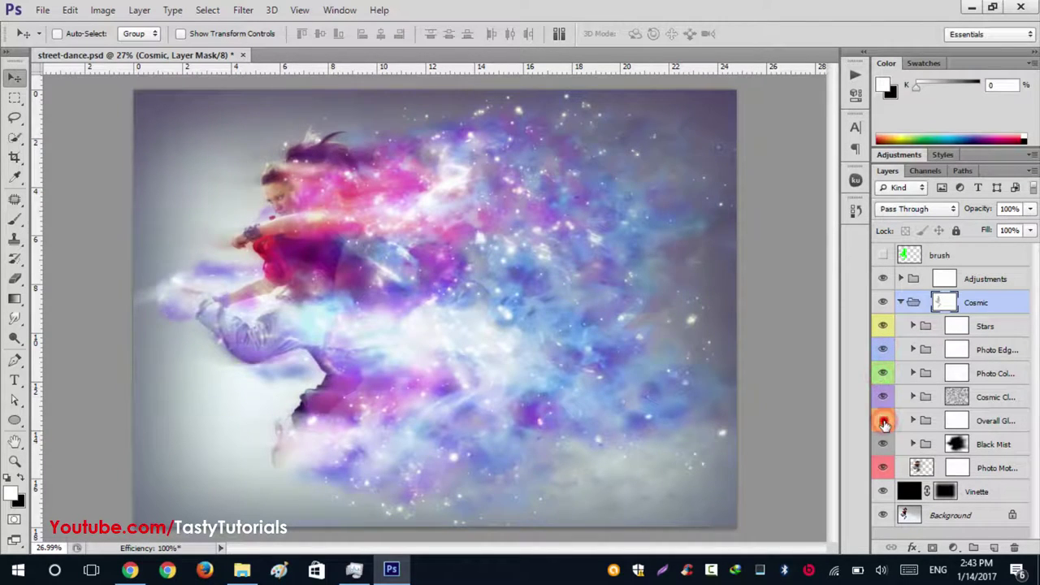
pyautogui.click(883, 422)
pyautogui.click(883, 446)
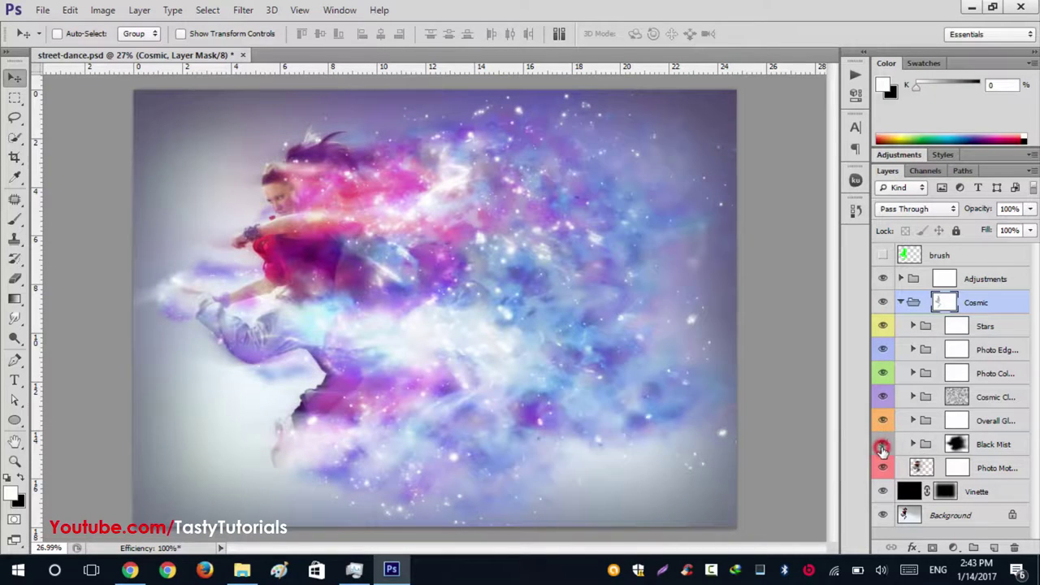
pyautogui.click(883, 445)
# Step: Hide and reshow the Photo Mot... layer and the Vinette layer to compare their effects, and collapse the Cosmic group
pyautogui.click(883, 467)
pyautogui.click(883, 468)
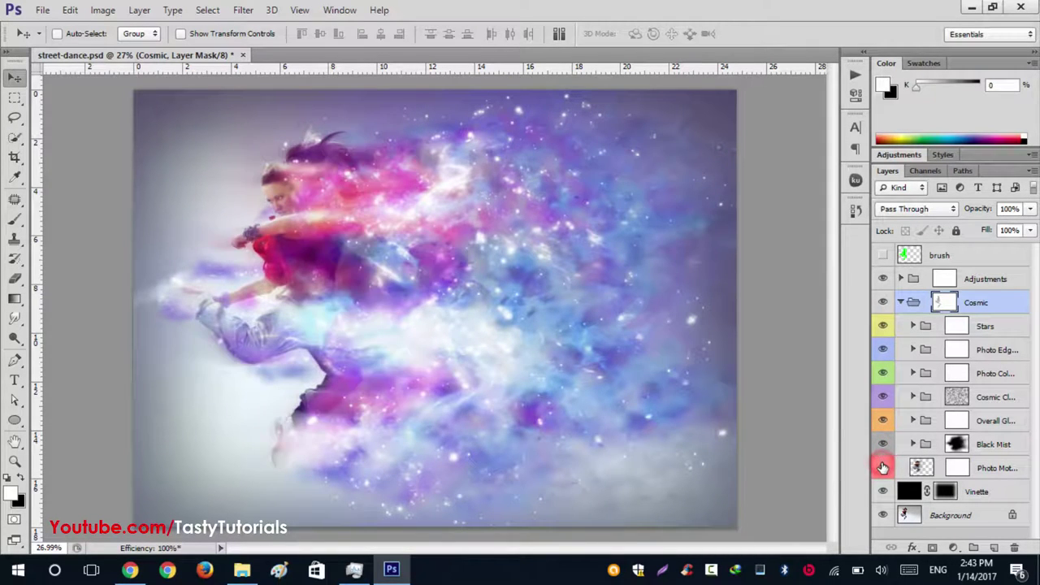
pyautogui.click(883, 468)
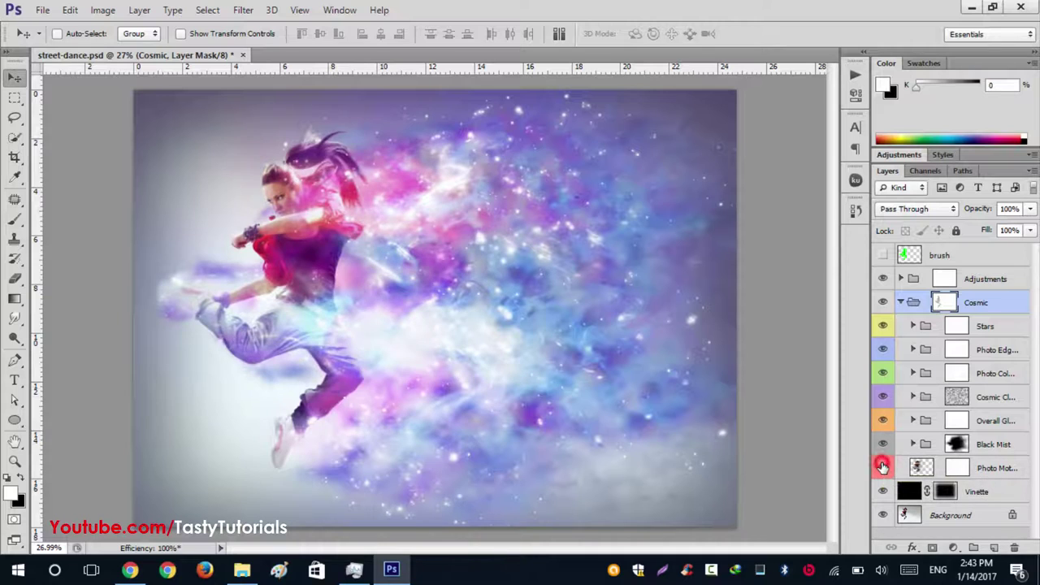
pyautogui.click(882, 468)
pyautogui.click(882, 492)
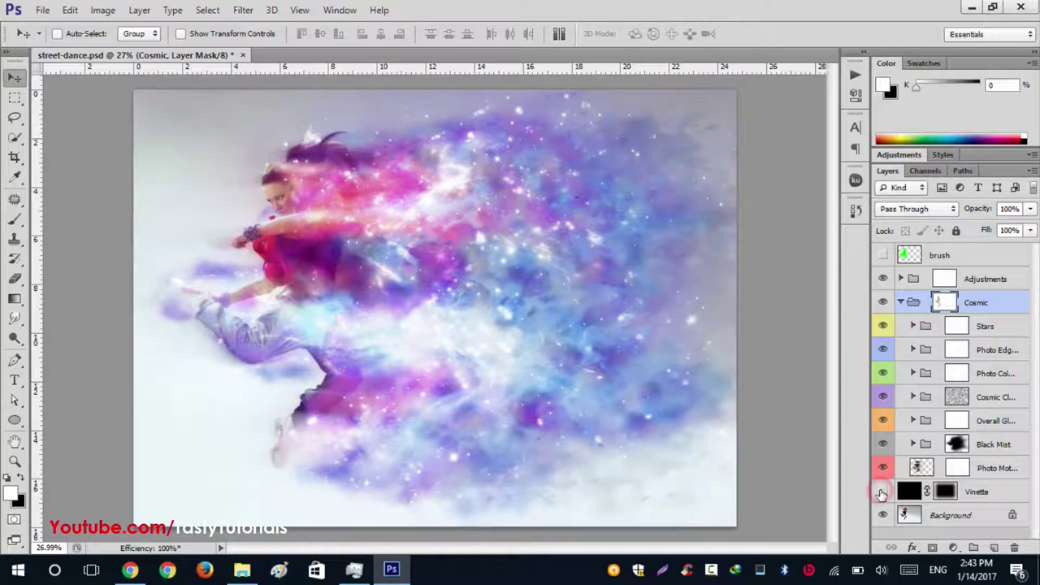
pyautogui.click(882, 492)
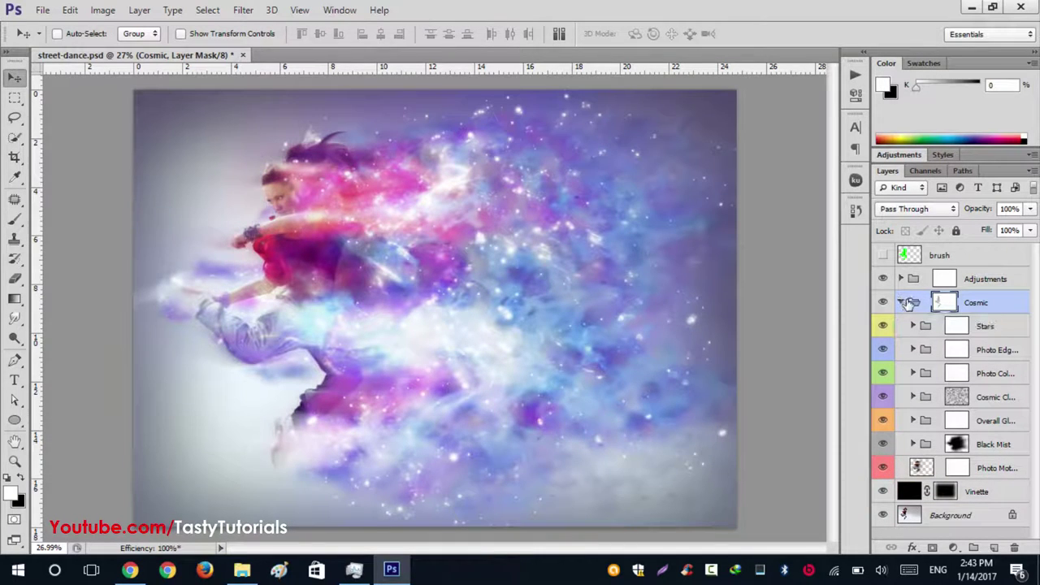
pyautogui.click(905, 301)
# Step: Expand the Adjustments group and briefly show its hidden Overall C... and Use a Sin... layers to preview them
pyautogui.click(901, 279)
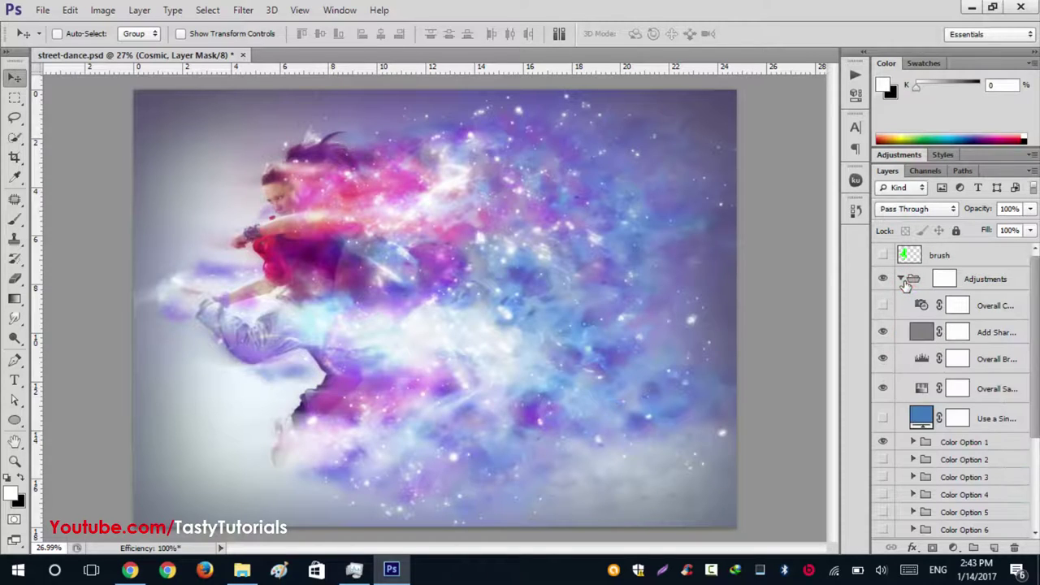
pyautogui.click(884, 305)
pyautogui.click(883, 305)
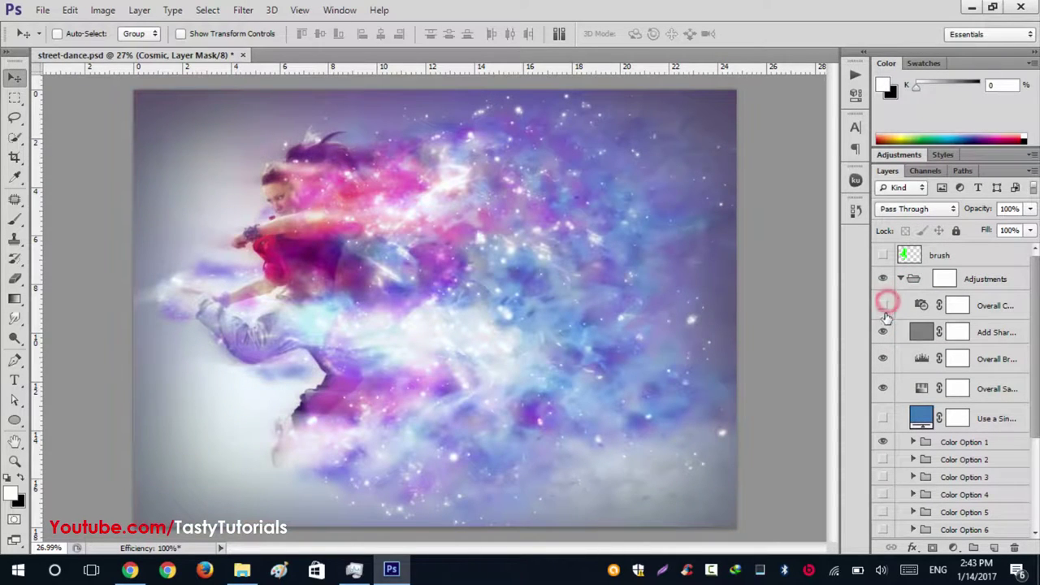
pyautogui.click(882, 418)
pyautogui.click(882, 418)
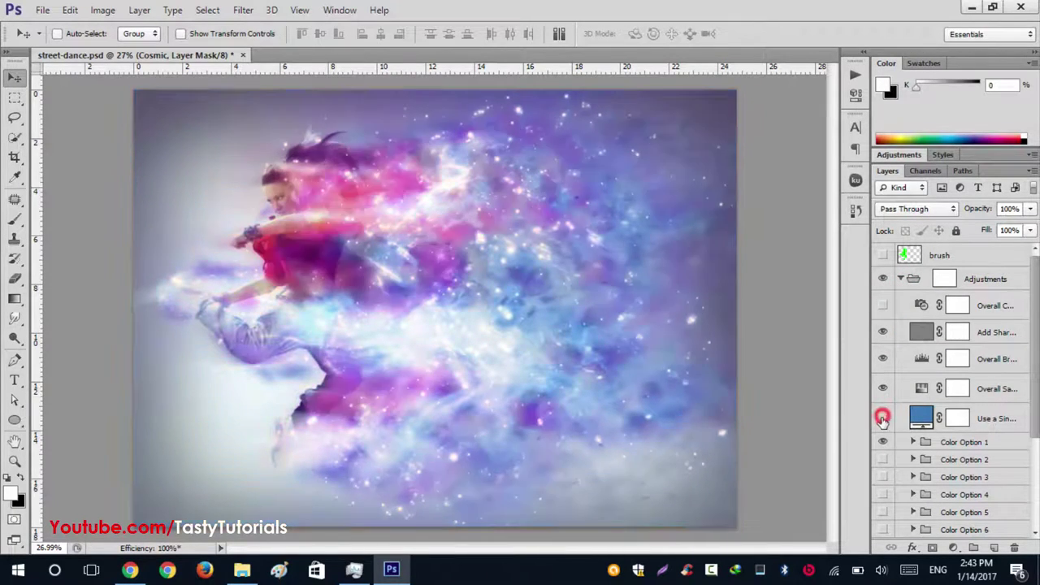
# Step: Preview Color Options 2, 3, 4 and 6 by switching each on and off, and collapse the Adjustments group
pyautogui.scroll(-2, 921, 445)
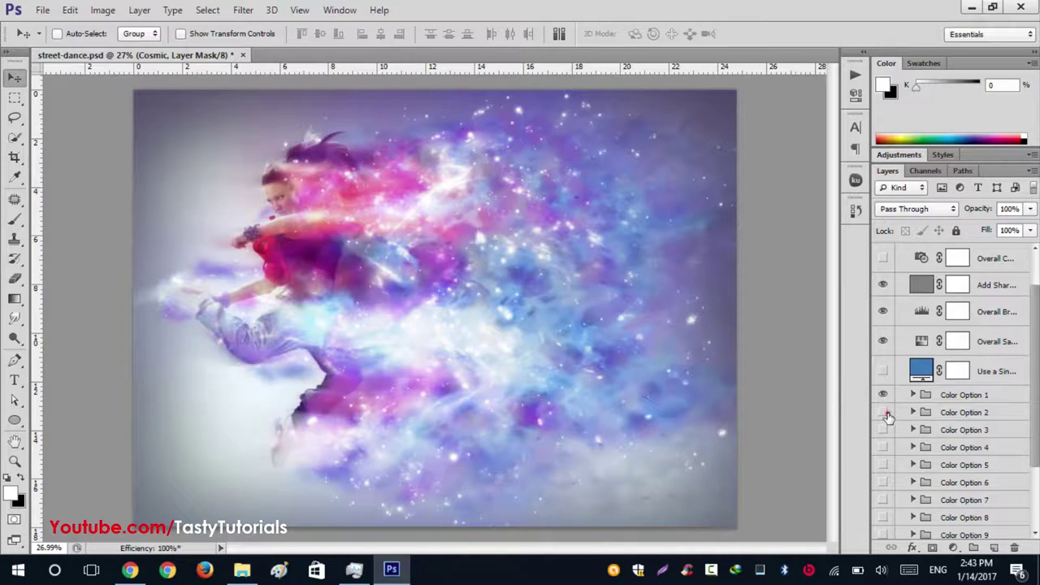
pyautogui.click(884, 412)
pyautogui.click(884, 412)
pyautogui.click(884, 431)
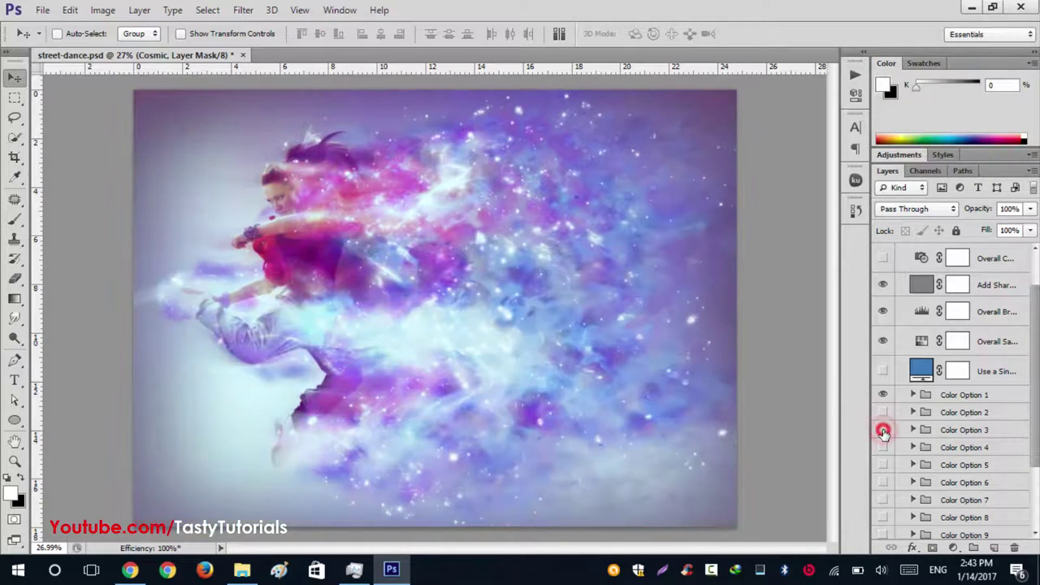
pyautogui.click(884, 431)
pyautogui.click(881, 449)
pyautogui.click(880, 453)
pyautogui.click(877, 481)
pyautogui.click(876, 482)
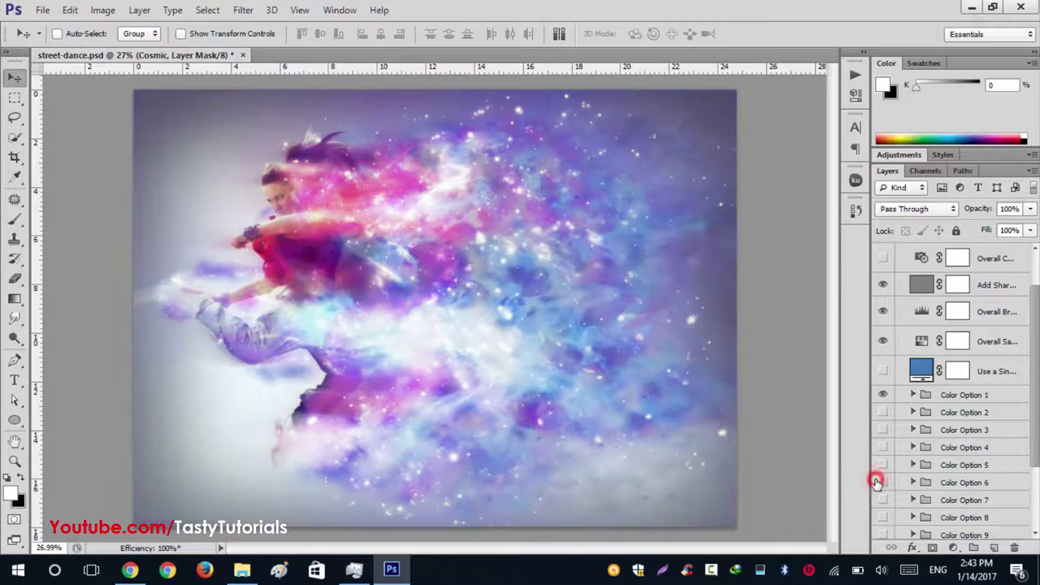
pyautogui.scroll(2, 904, 346)
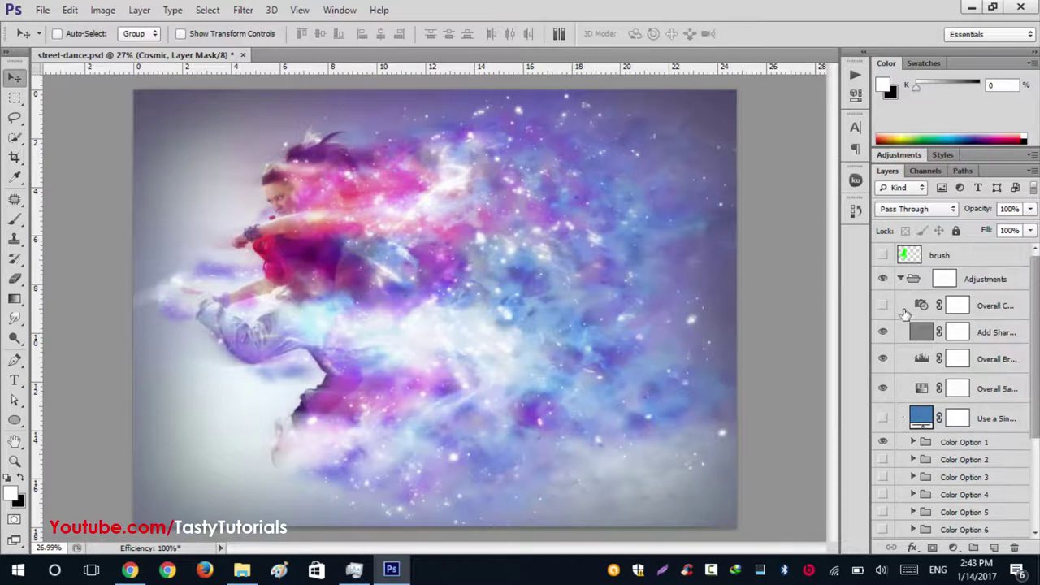
pyautogui.click(904, 279)
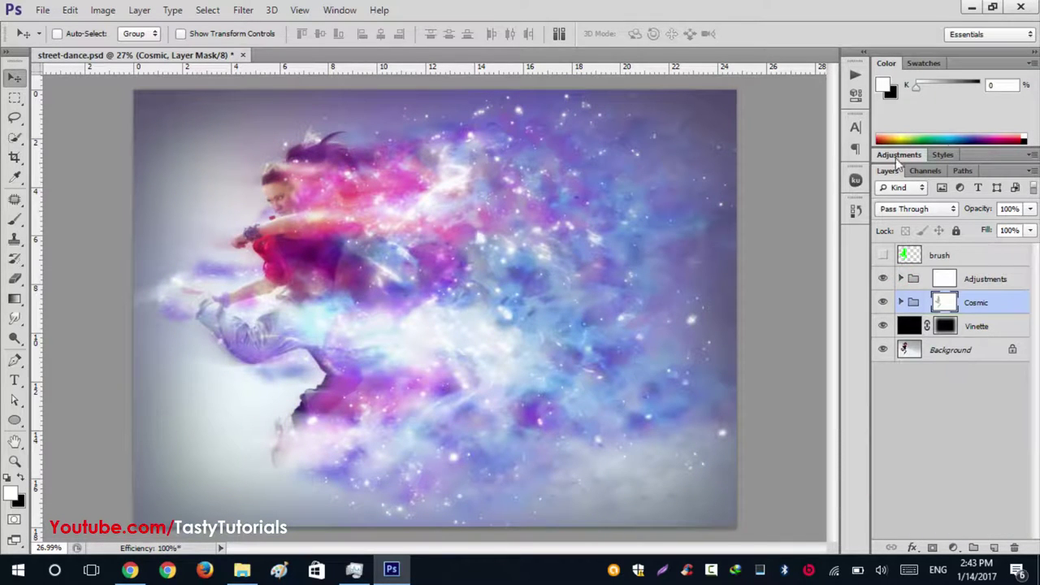
# Step: Try a Color Balance adjustment above the Cosmic group with midtones at +1, -4 and +39, and delete its layer
pyautogui.click(882, 65)
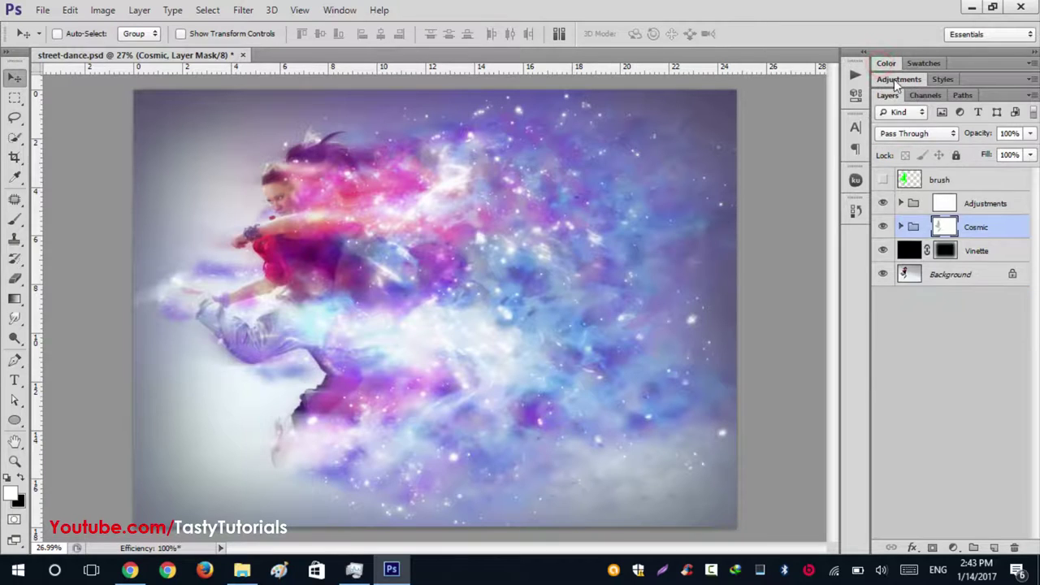
pyautogui.click(890, 78)
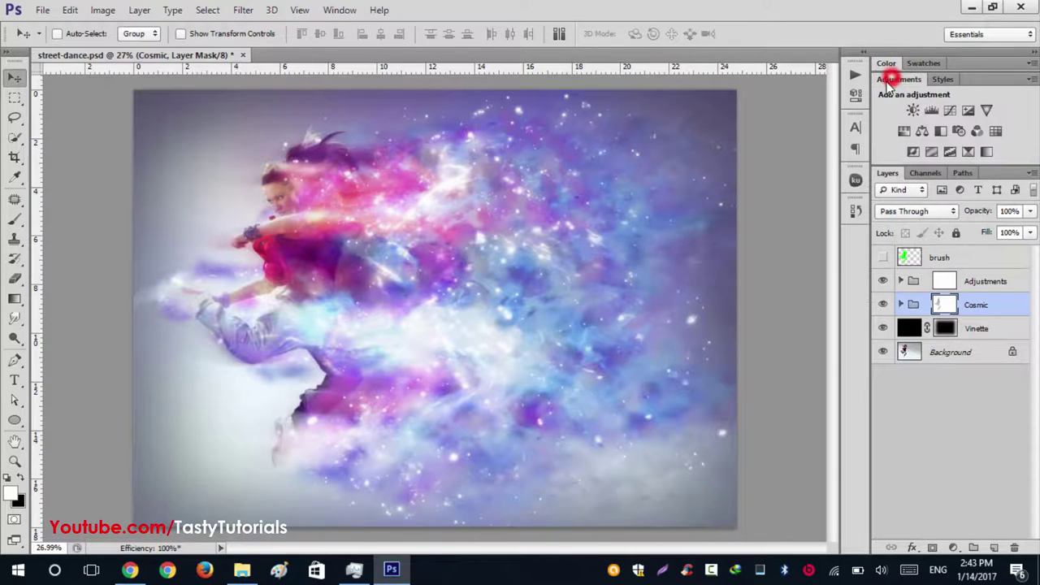
pyautogui.click(923, 131)
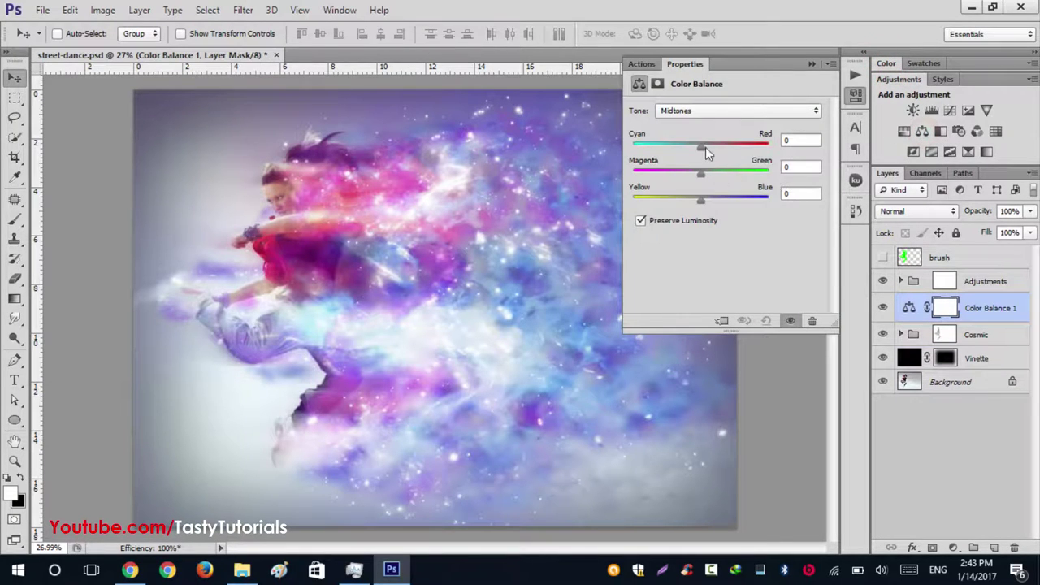
pyautogui.moveTo(705, 147); pyautogui.dragTo(726, 200)
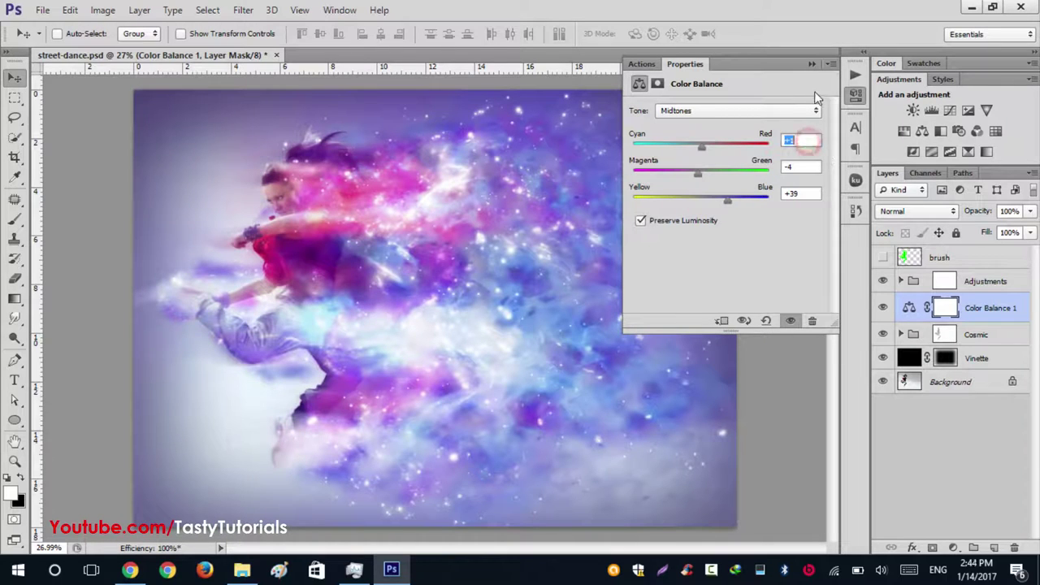
pyautogui.click(813, 64)
pyautogui.moveTo(985, 317); pyautogui.dragTo(1014, 547)
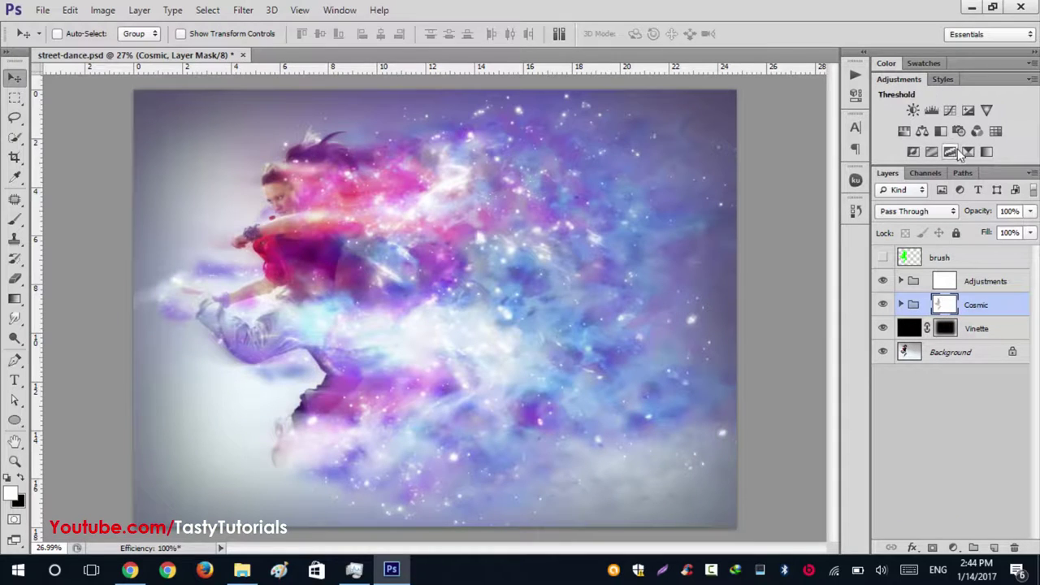
# Step: Try a Selective Color adjustment on Reds with Cyan -8, Magenta +20, Yellow +45 and Black +41, undo it and delete its layer
pyautogui.click(968, 152)
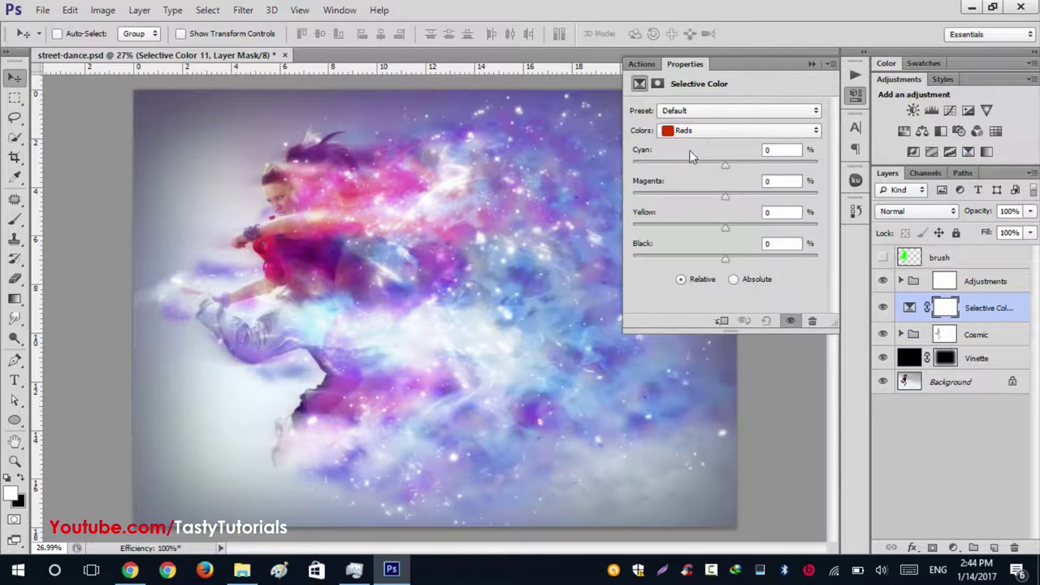
pyautogui.moveTo(723, 166); pyautogui.dragTo(804, 165)
pyautogui.moveTo(725, 199); pyautogui.dragTo(764, 264)
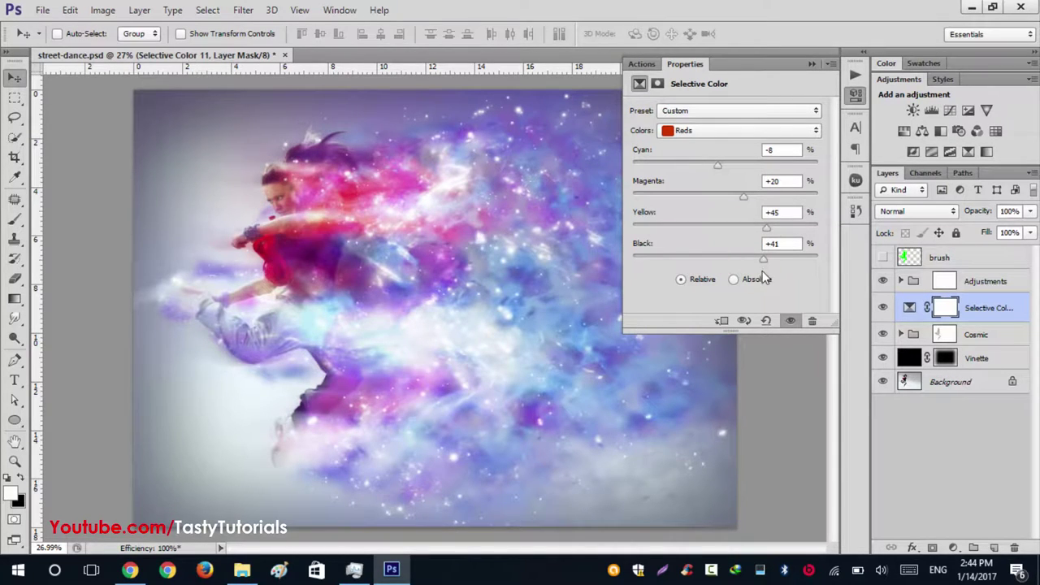
pyautogui.hotkey('ctrl', 'alt', 'z')
pyautogui.click(812, 63)
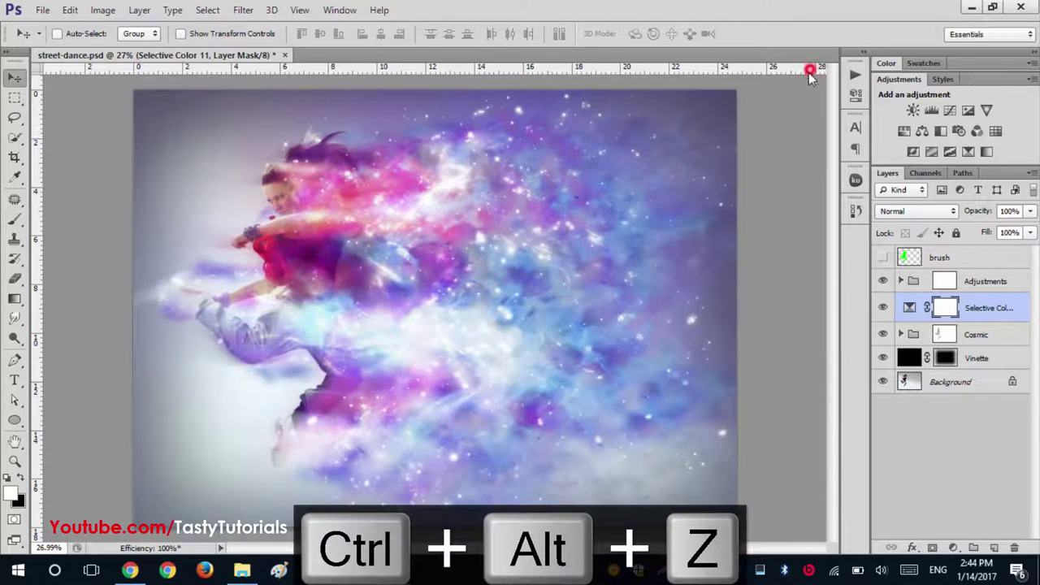
pyautogui.moveTo(990, 309); pyautogui.dragTo(1021, 544)
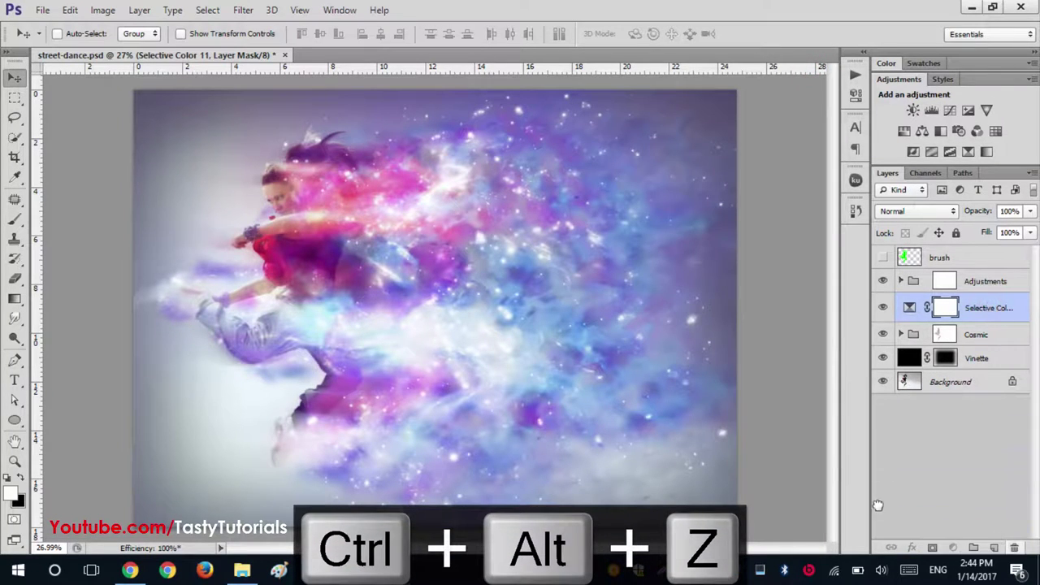